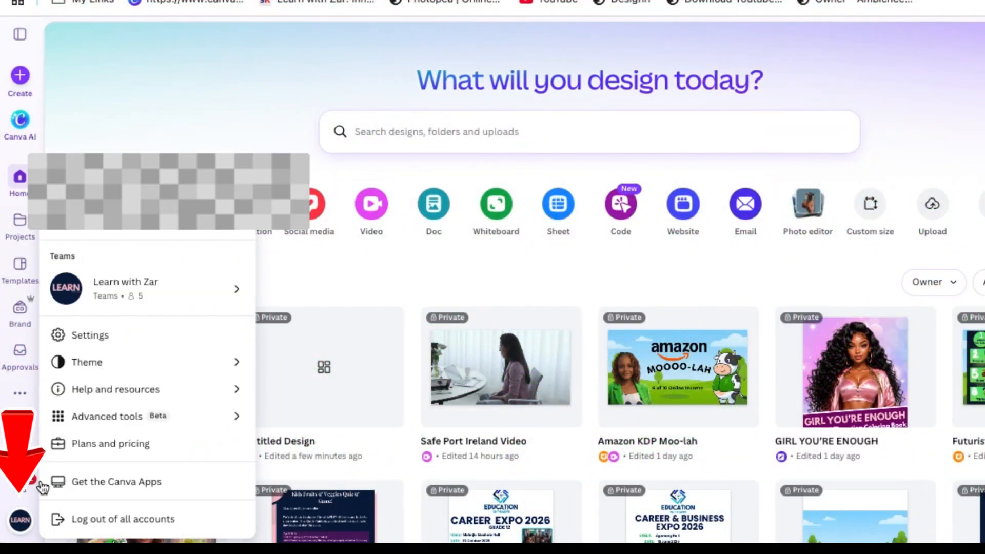
# - In the profile settings, turn on the "Use new multi-track video editor (beta)" option for video editing
pyautogui.click(116, 338)
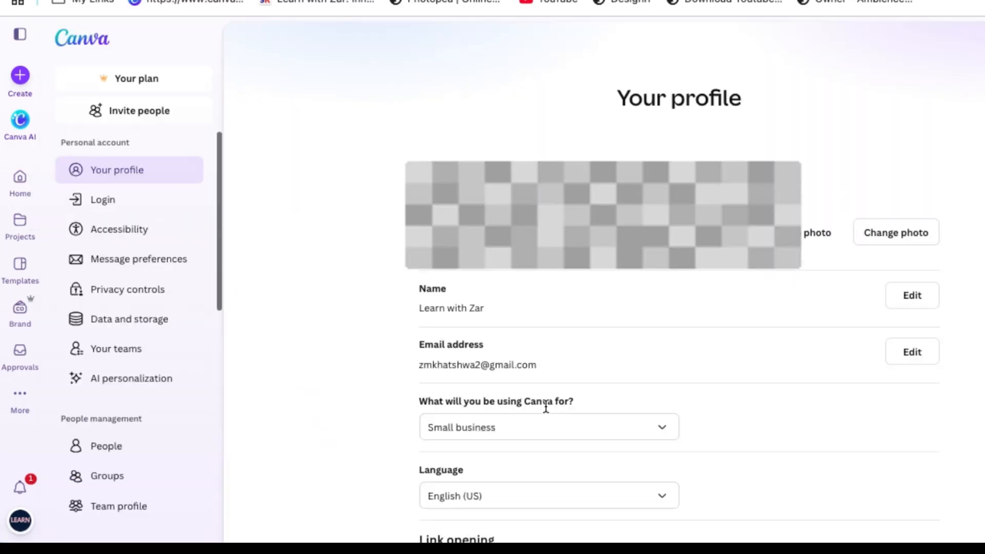
pyautogui.scroll(-4, 541, 417)
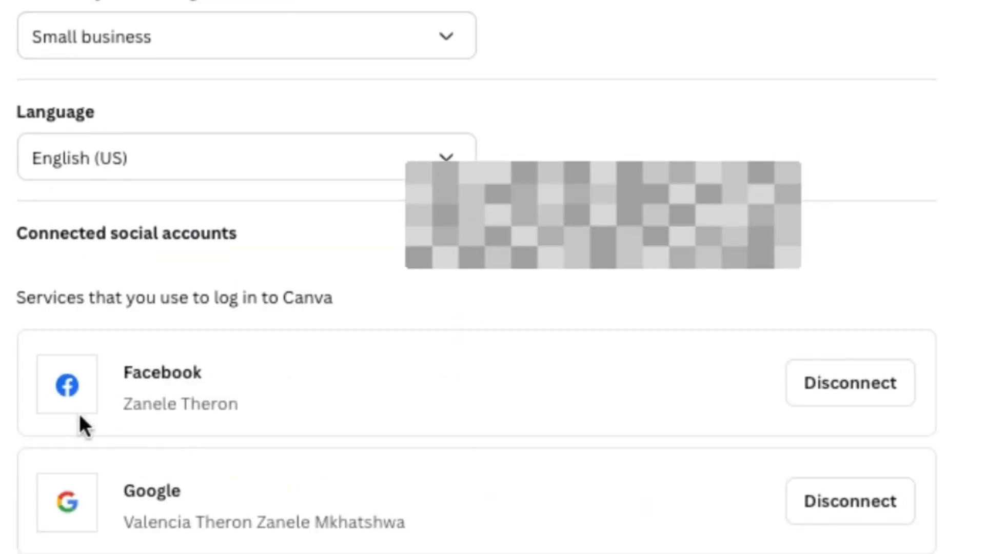
pyautogui.scroll(-6, 306, 356)
pyautogui.scroll(1, 123, 491)
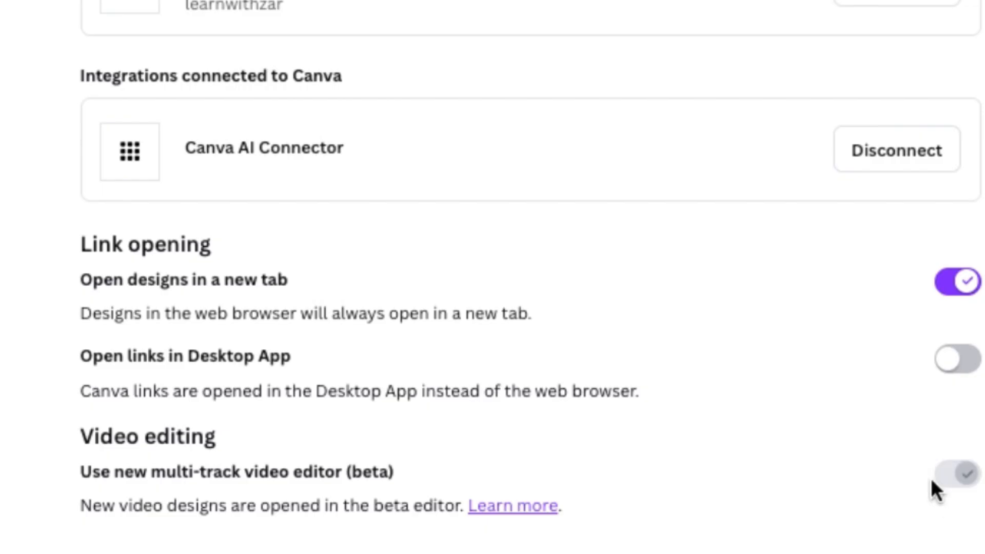
pyautogui.click(954, 486)
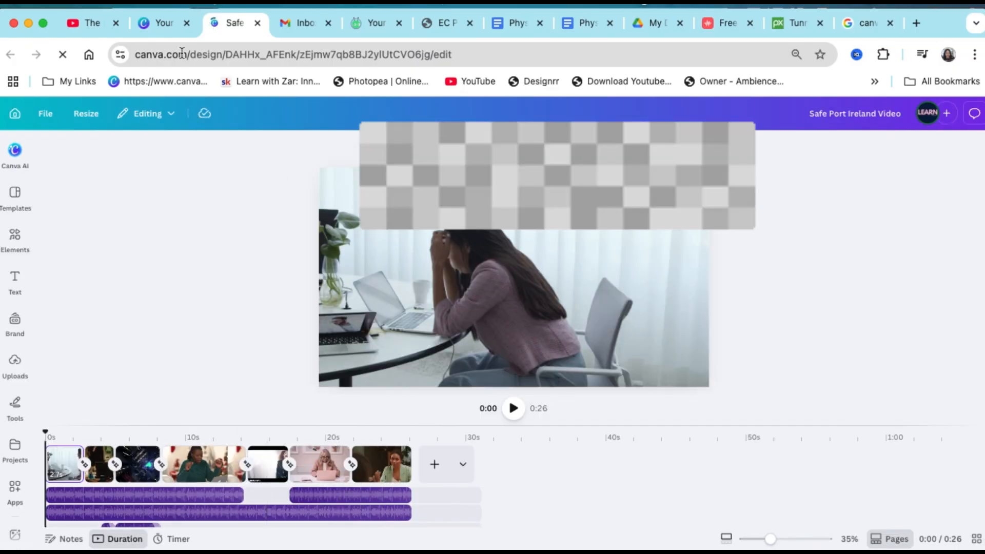
# - Return from the account settings to the home page and create a 1920 × 1080 px Landscape Video design
pyautogui.click(168, 29)
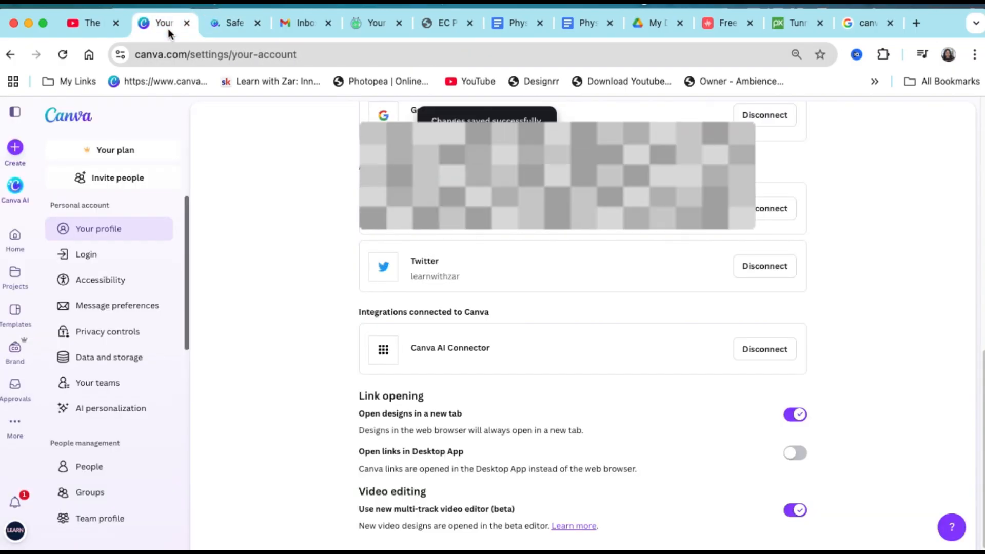
pyautogui.click(16, 235)
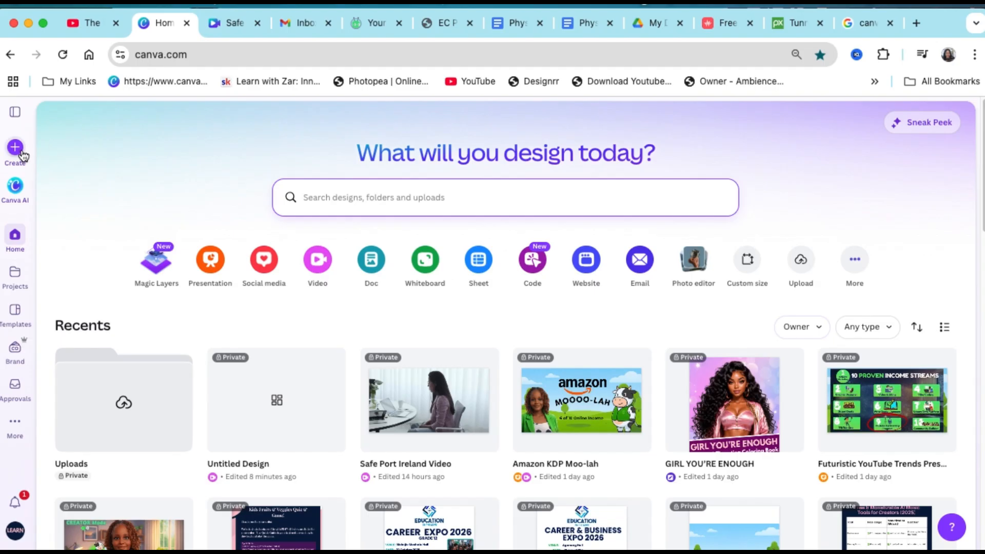
pyautogui.click(319, 264)
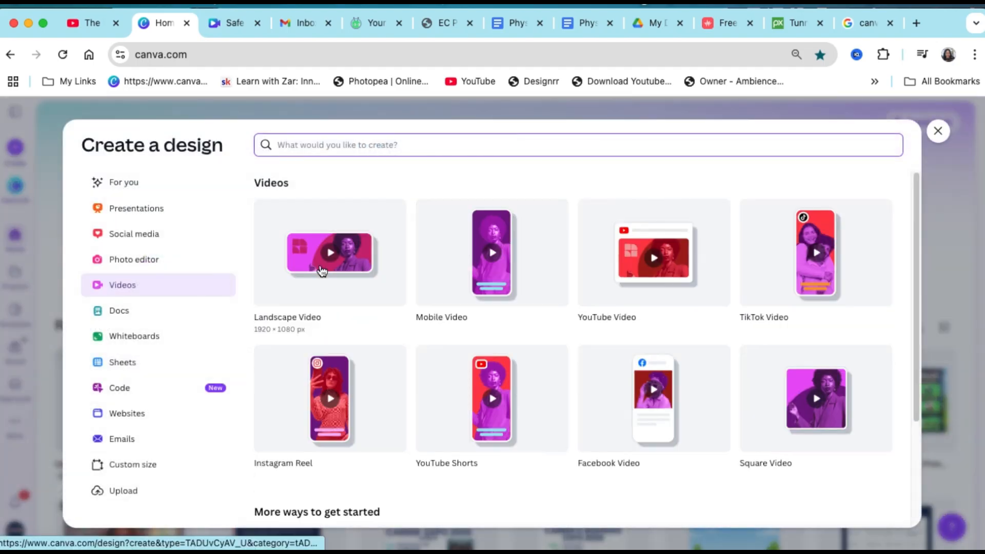
pyautogui.click(334, 270)
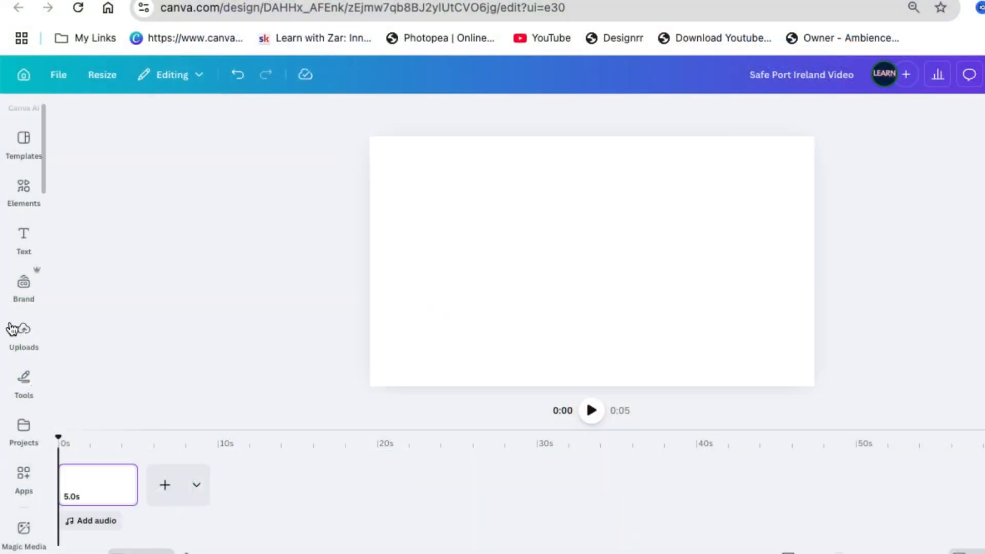
# - Upload the "My Voiceover for trailer" MP3 from the Downloads folder and add it to the video as an audio track
pyautogui.click(24, 332)
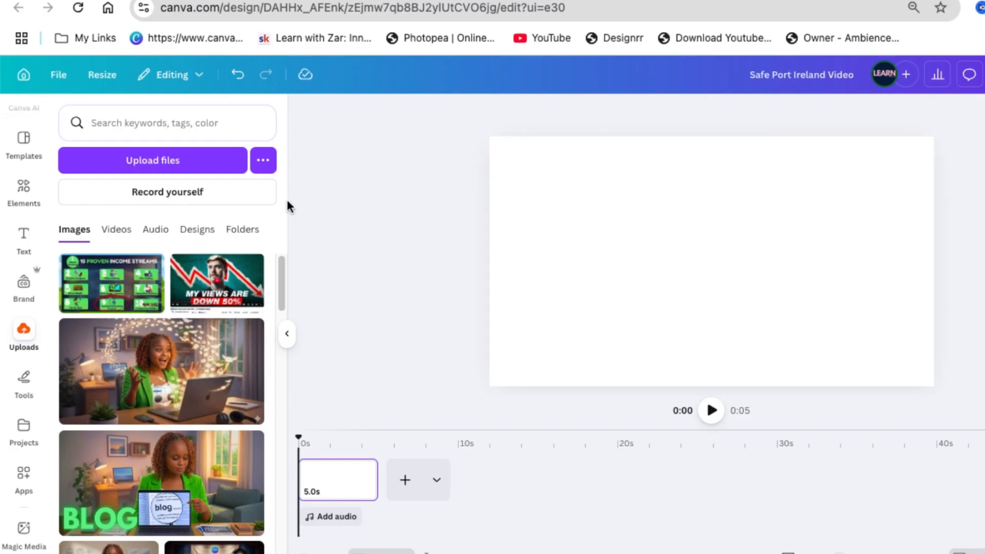
pyautogui.click(97, 171)
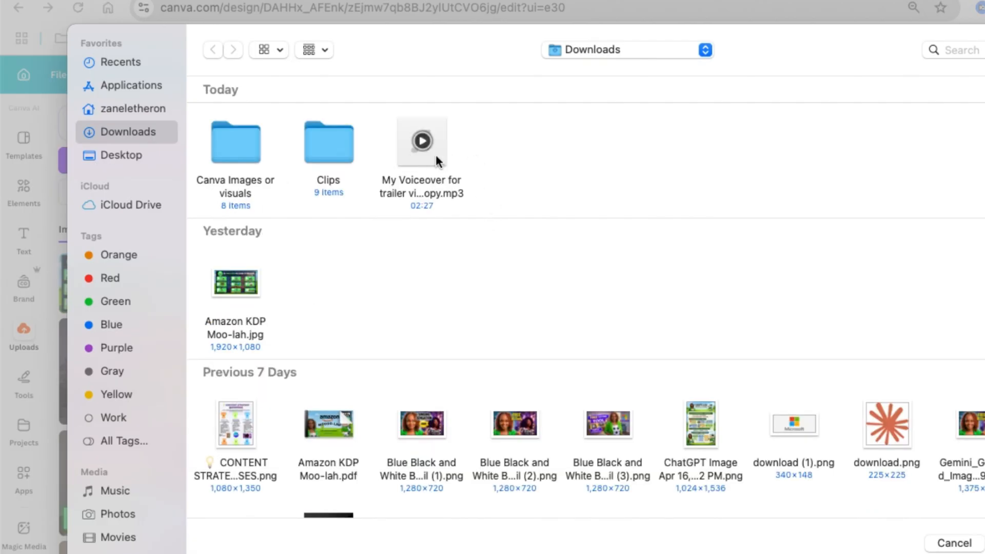
pyautogui.click(438, 161)
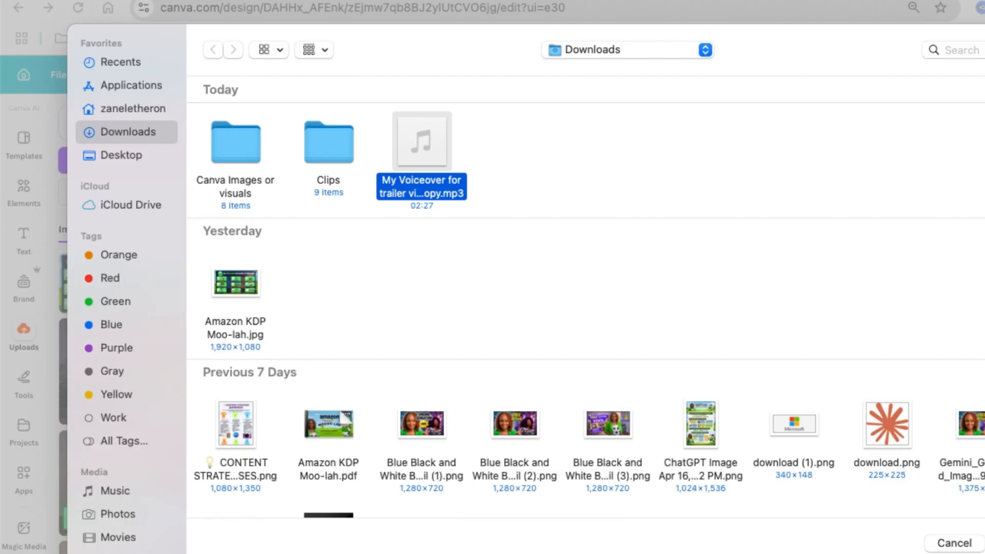
pyautogui.press('Return')
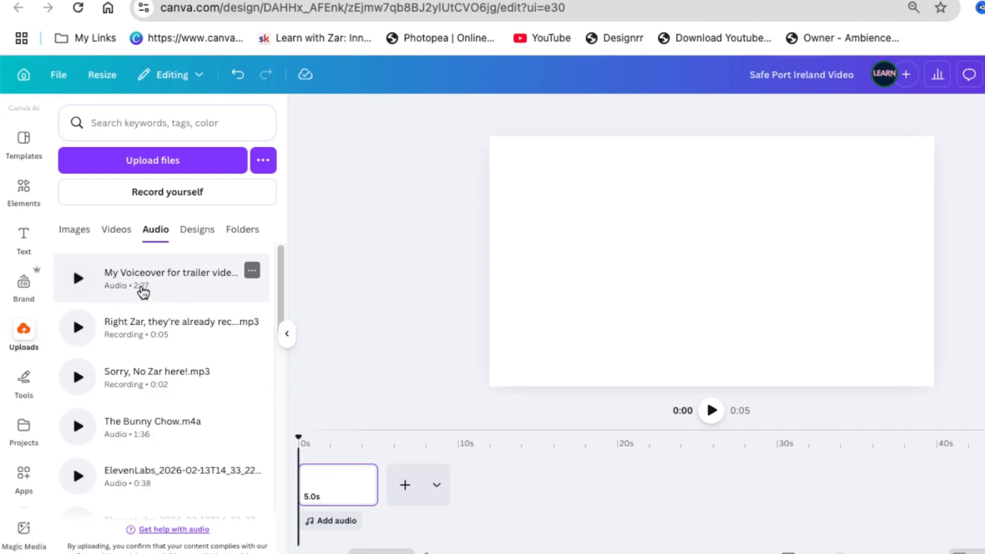
pyautogui.click(151, 278)
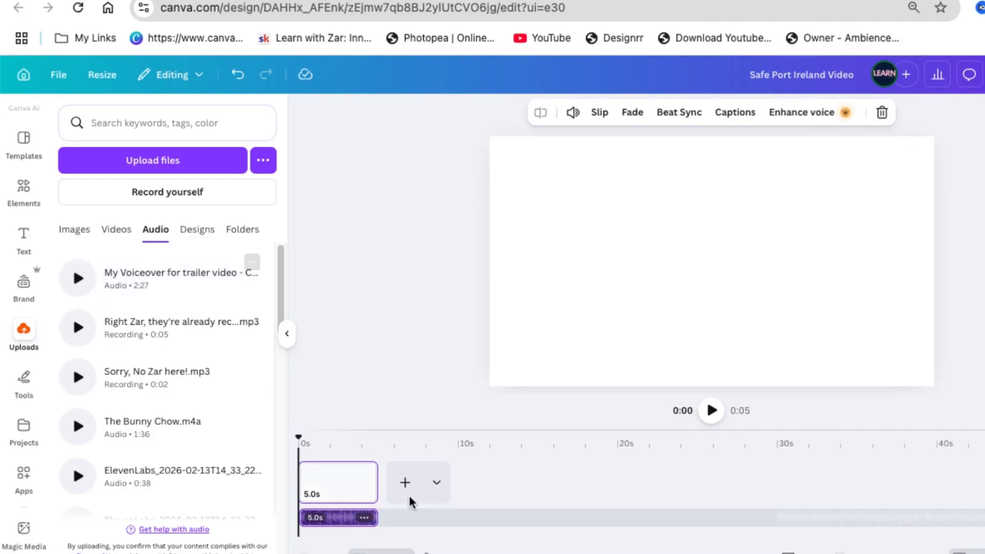
# - Extend the blank page on the timeline to 2:32 so it covers the full voiceover track
pyautogui.moveTo(839, 553); pyautogui.dragTo(846, 553)
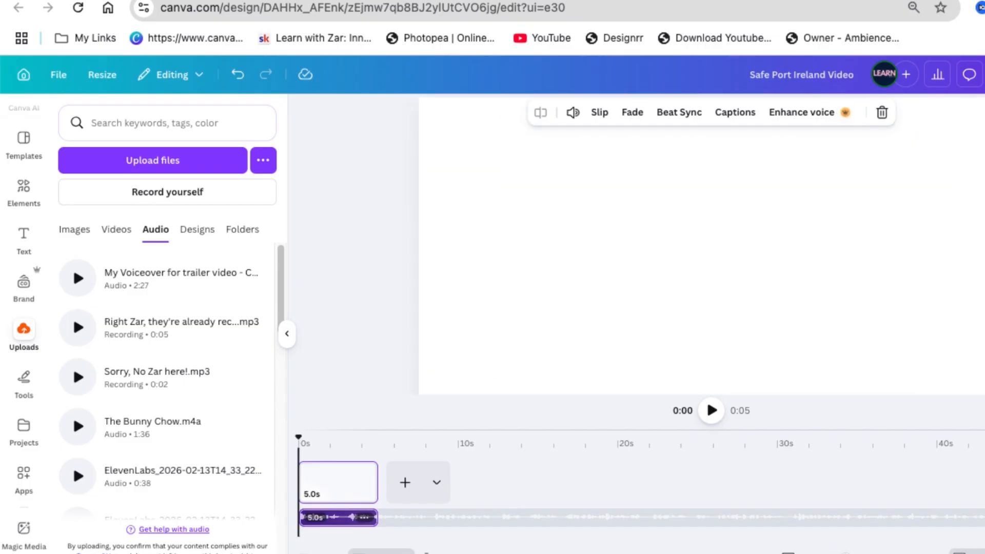
pyautogui.scroll(-5, 363, 537)
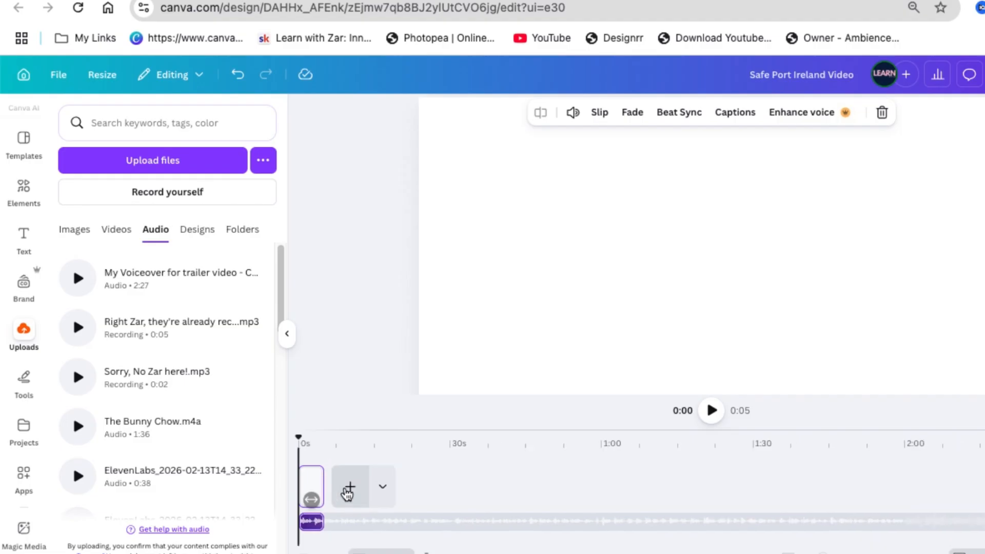
pyautogui.scroll(-1, 321, 494)
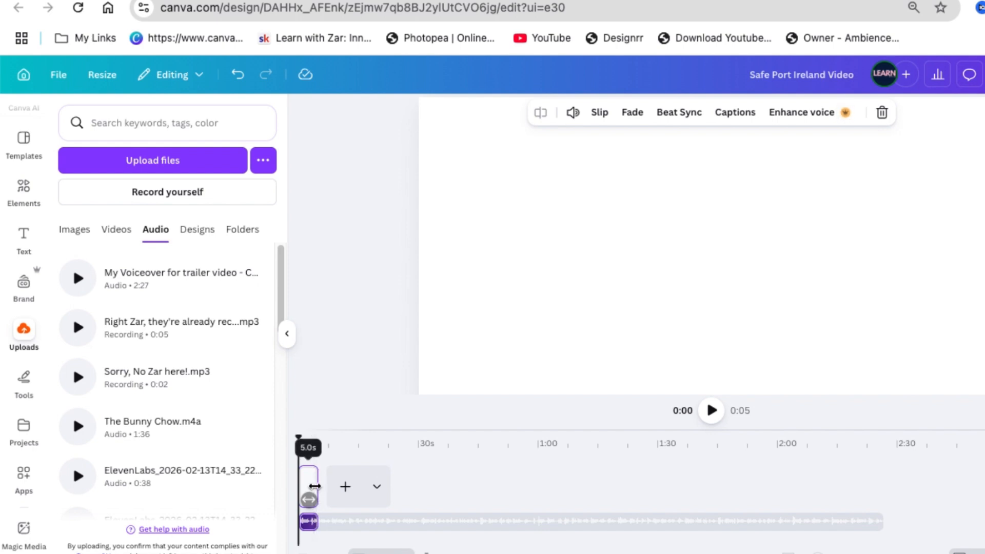
pyautogui.moveTo(314, 487); pyautogui.dragTo(903, 476)
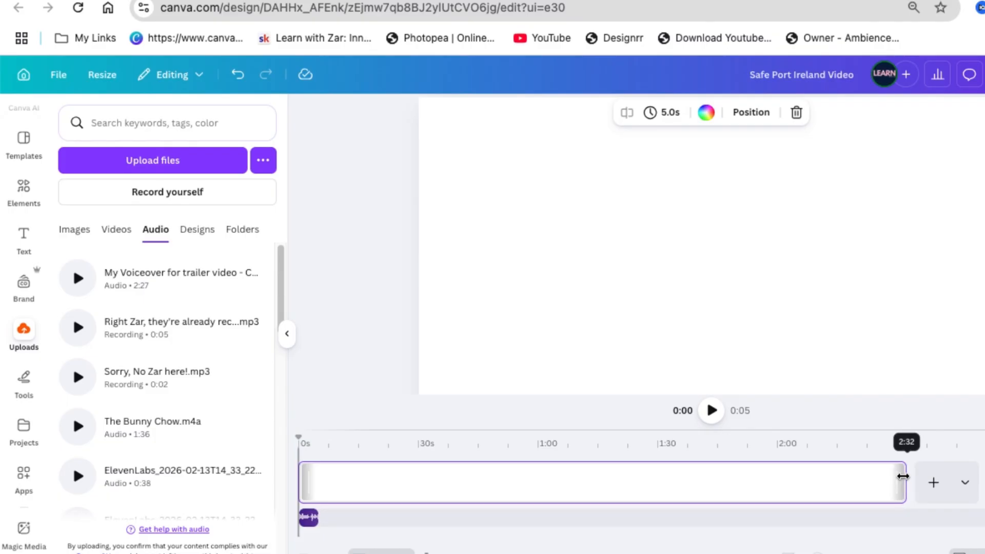
pyautogui.moveTo(903, 477); pyautogui.dragTo(903, 476)
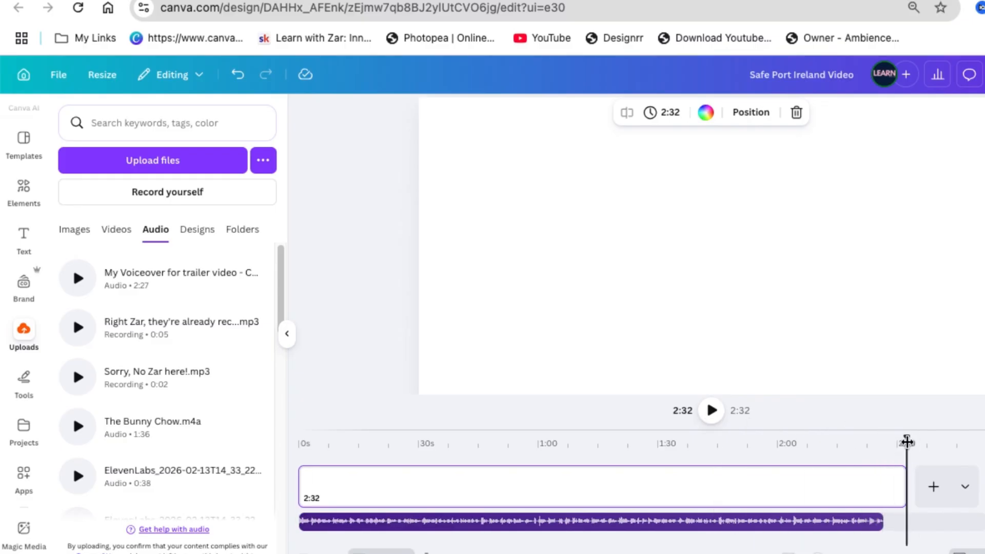
# - Play the voiceover briefly from 0:18 and return the playhead to the start of the timeline
pyautogui.moveTo(907, 442); pyautogui.dragTo(373, 488)
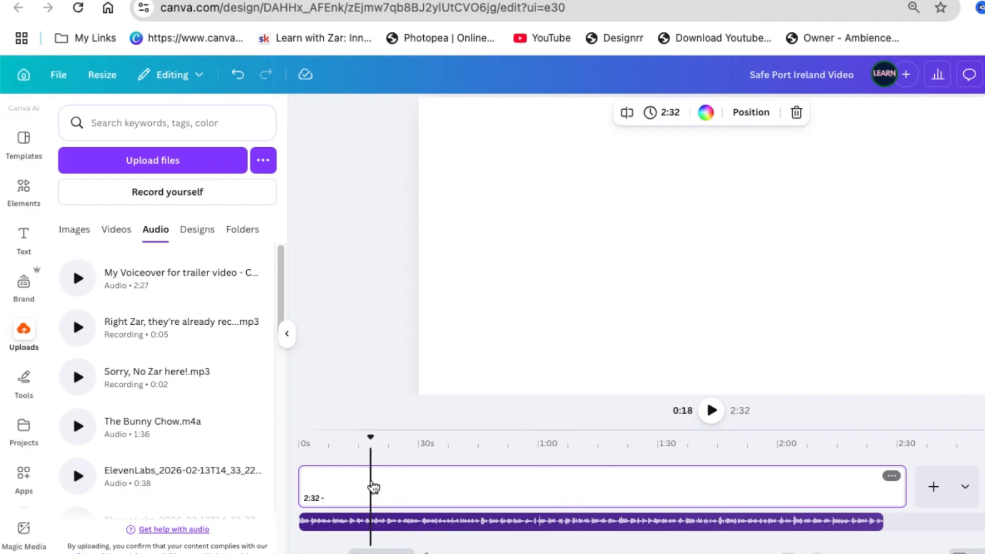
pyautogui.click(714, 411)
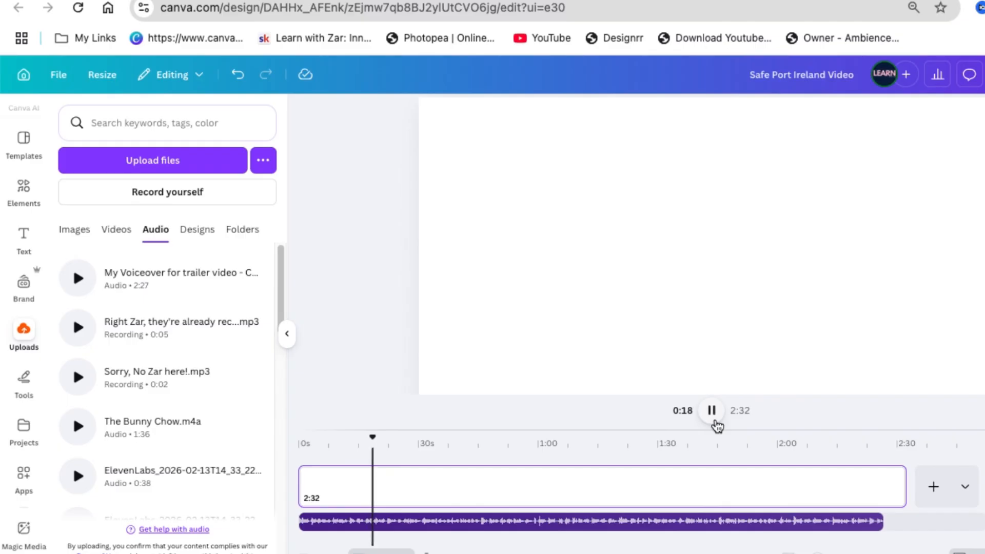
pyautogui.click(714, 420)
pyautogui.moveTo(375, 442); pyautogui.dragTo(257, 454)
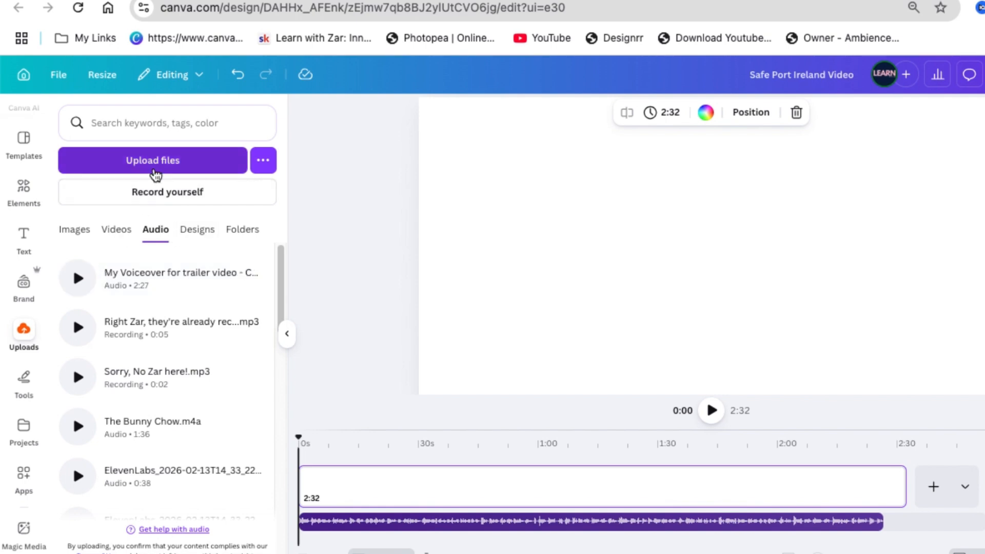
# - Upload all the video files from the Clips folder in Downloads and display the uploaded videos
pyautogui.click(154, 161)
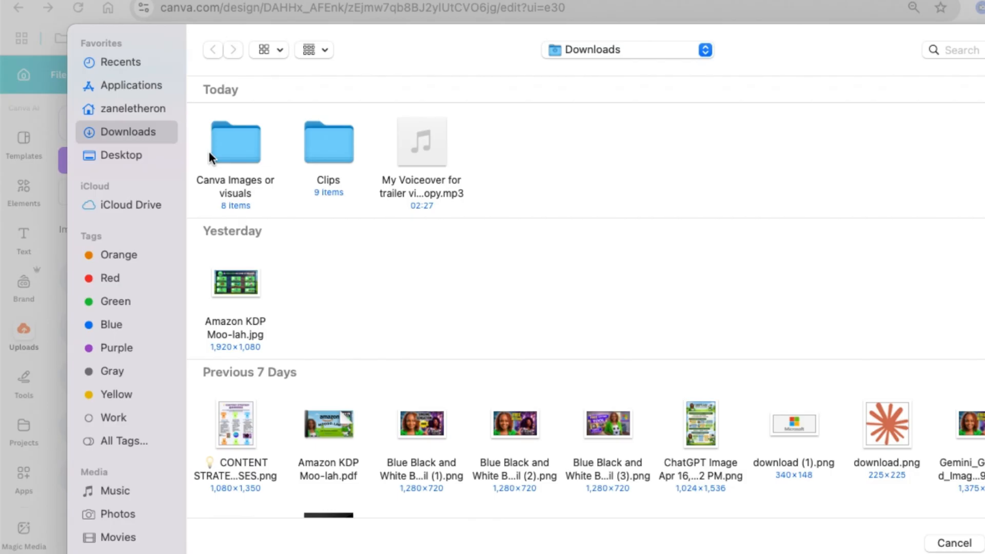
pyautogui.doubleClick(323, 153)
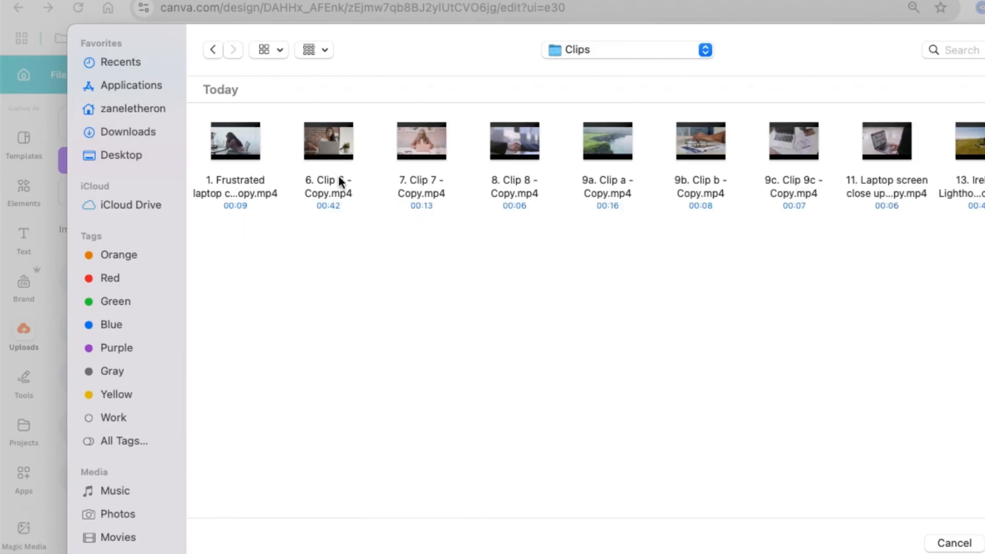
pyautogui.click(244, 197)
pyautogui.press('super+a')
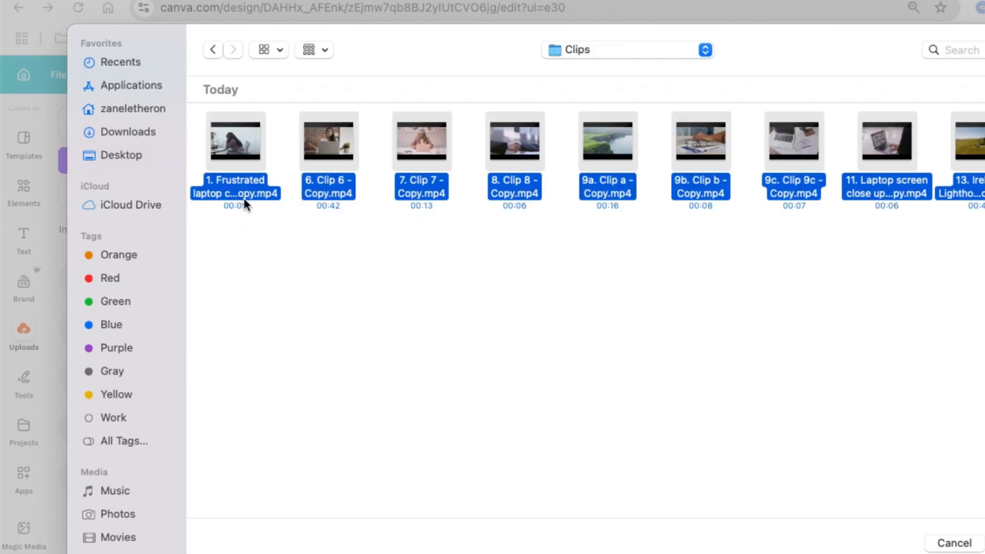
pyautogui.rightClick(244, 198)
pyautogui.click(952, 531)
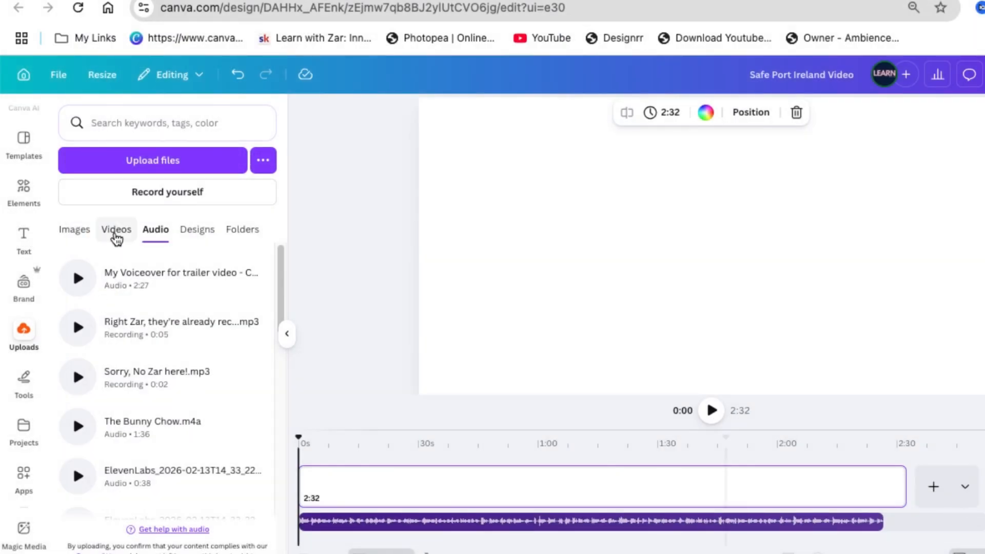
pyautogui.click(116, 235)
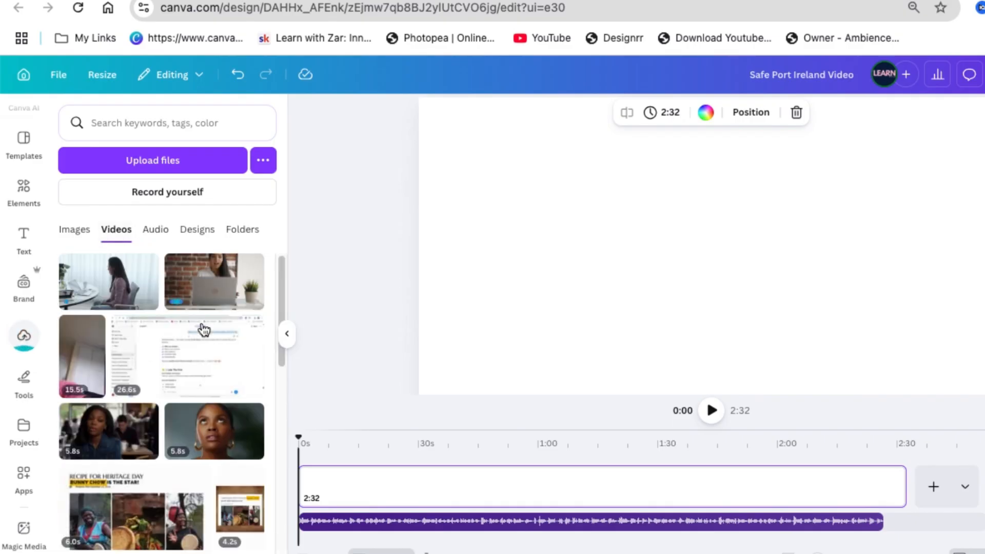
# - Upload the images from the "Canva Images or visuals" folder and display the uploaded images
pyautogui.click(162, 170)
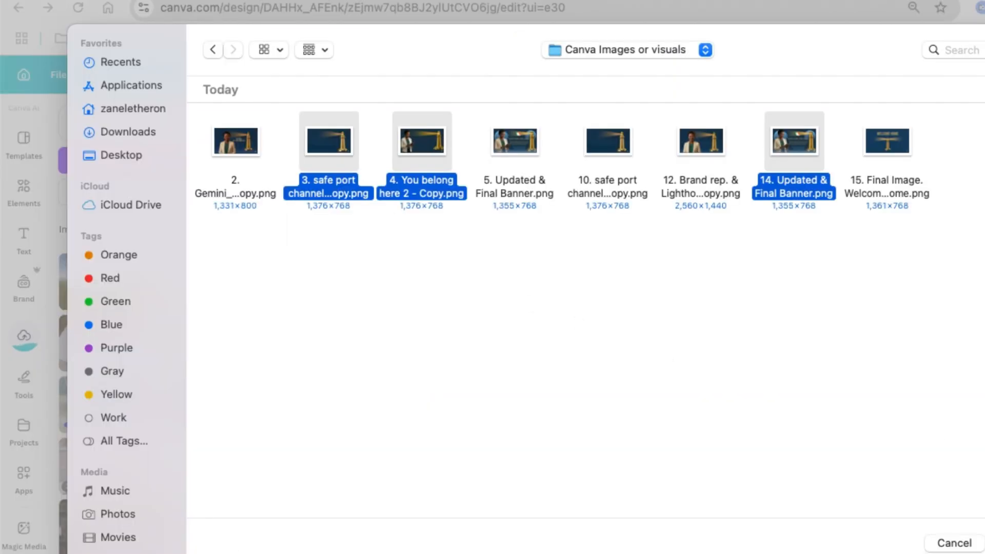
pyautogui.click(984, 543)
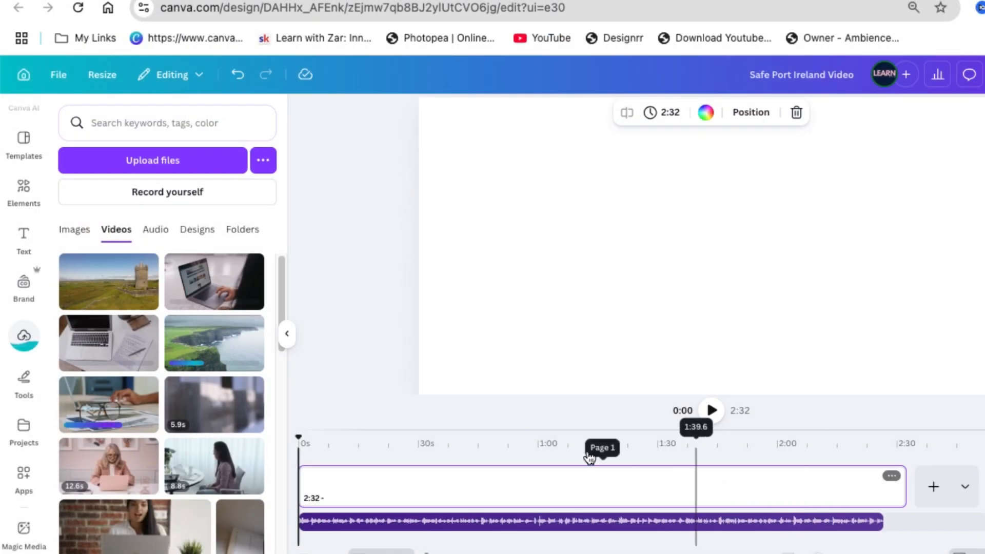
pyautogui.click(73, 229)
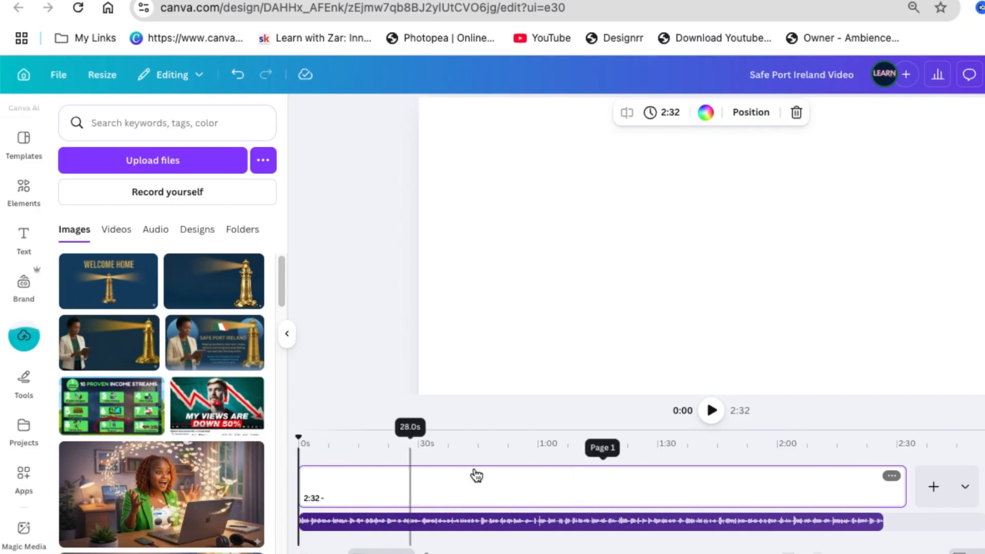
# - Fill the blank page with the 8.8 s clip of the frustrated woman at her laptop and shorten the page to 10.3 s
pyautogui.click(711, 410)
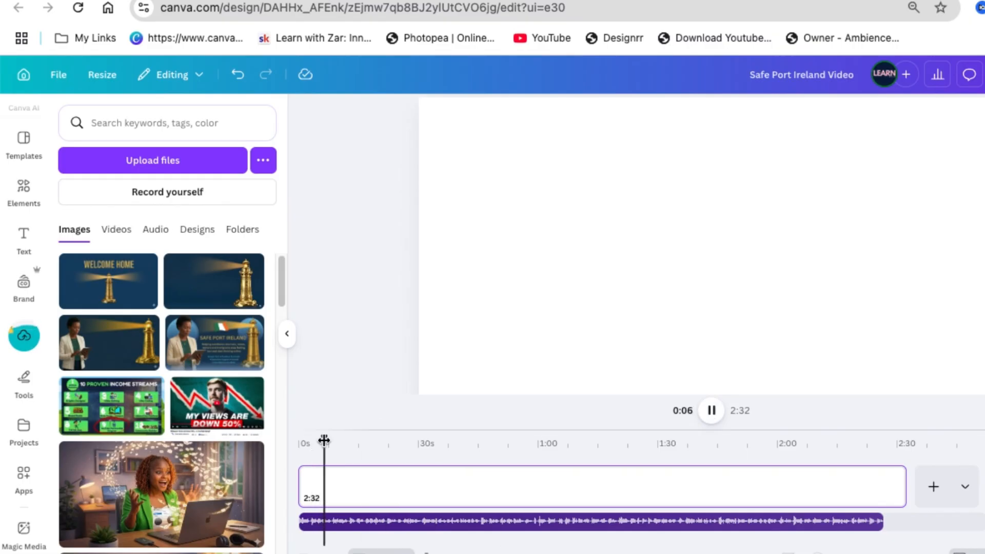
pyautogui.moveTo(326, 439); pyautogui.dragTo(297, 437)
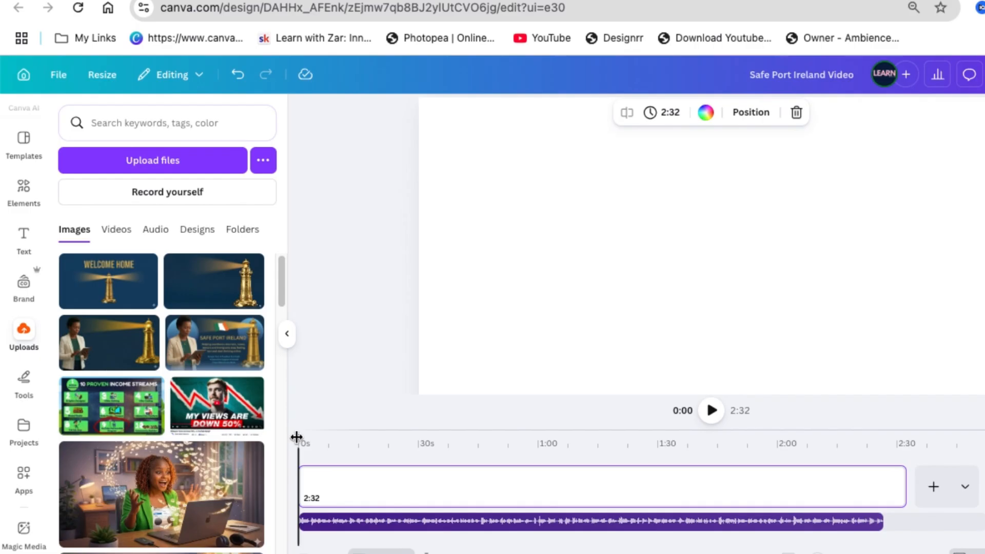
pyautogui.click(116, 229)
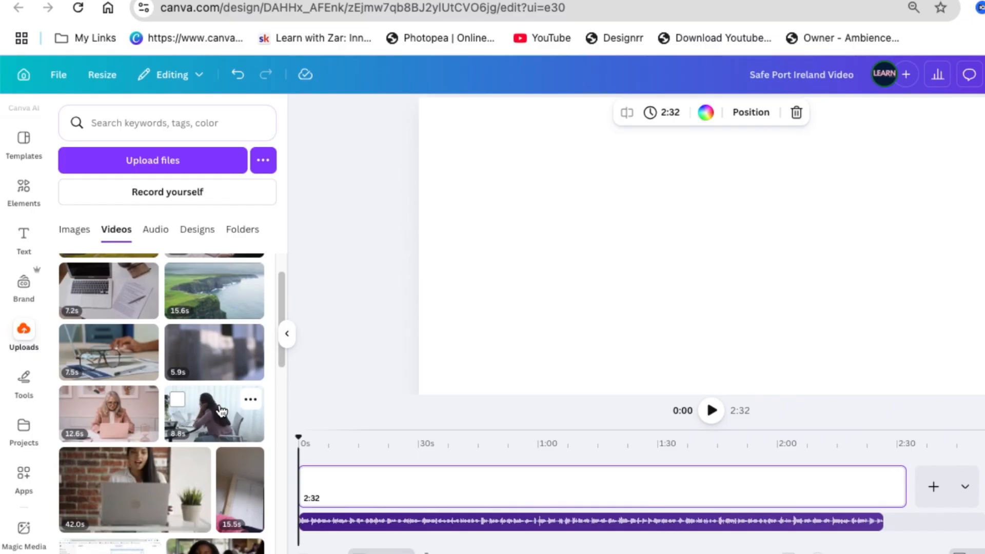
pyautogui.scroll(2, 218, 410)
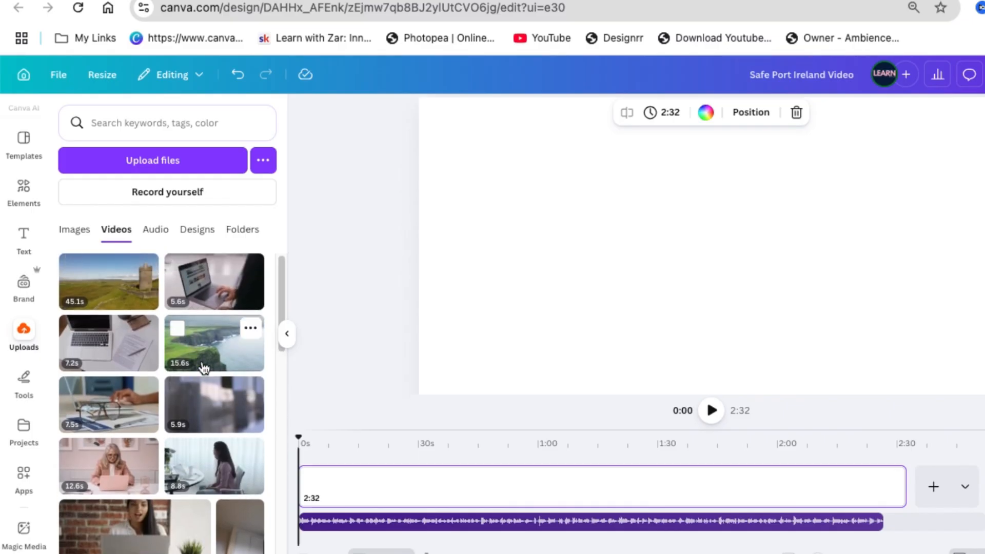
pyautogui.moveTo(204, 467); pyautogui.dragTo(334, 484)
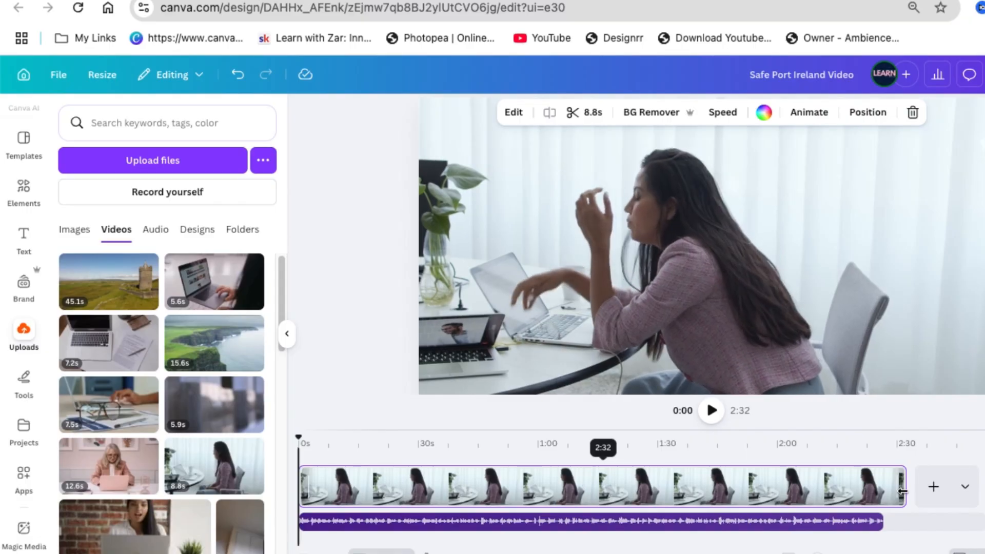
pyautogui.moveTo(902, 492); pyautogui.dragTo(358, 487)
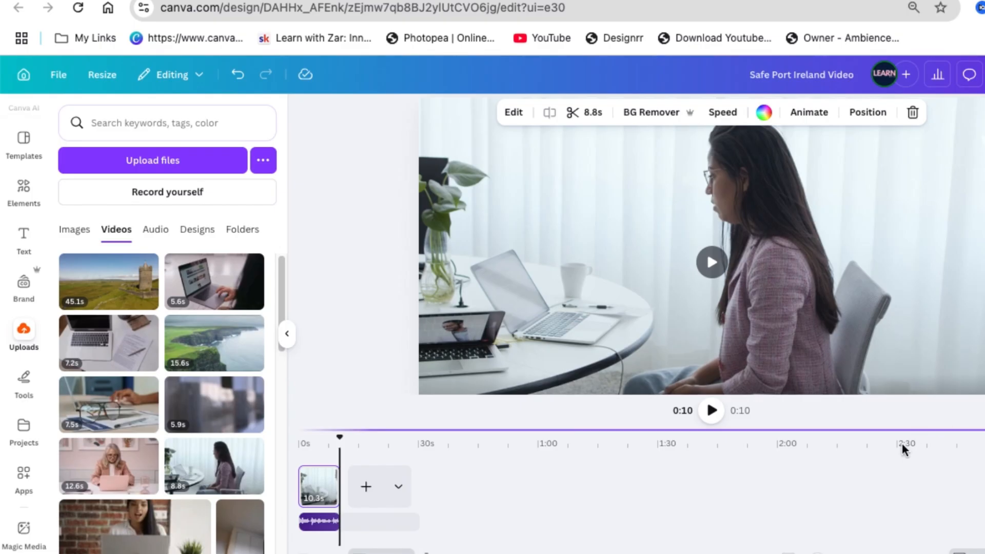
# - Add a second blank page after the laptop clip and extend its duration to 12.1 s
pyautogui.click(366, 487)
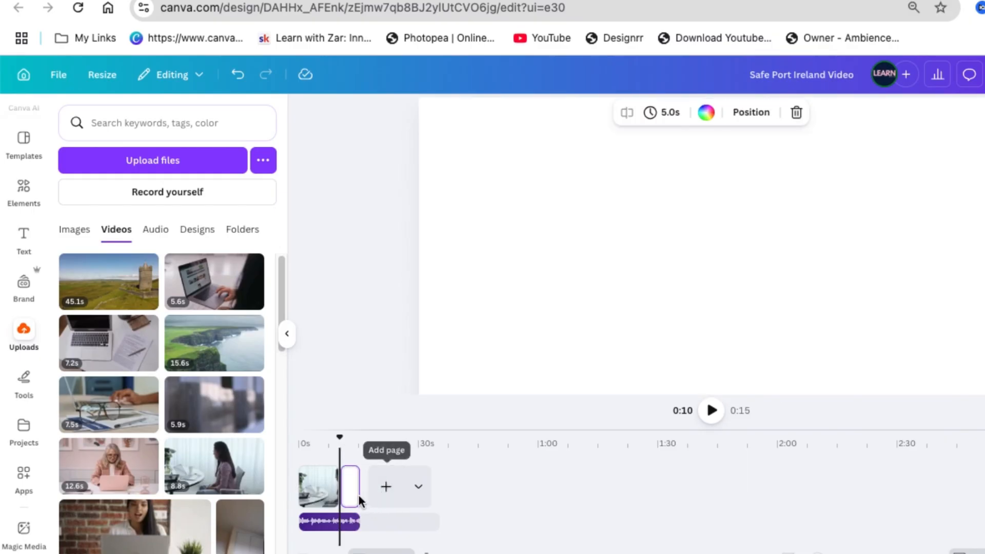
pyautogui.moveTo(360, 492); pyautogui.dragTo(388, 490)
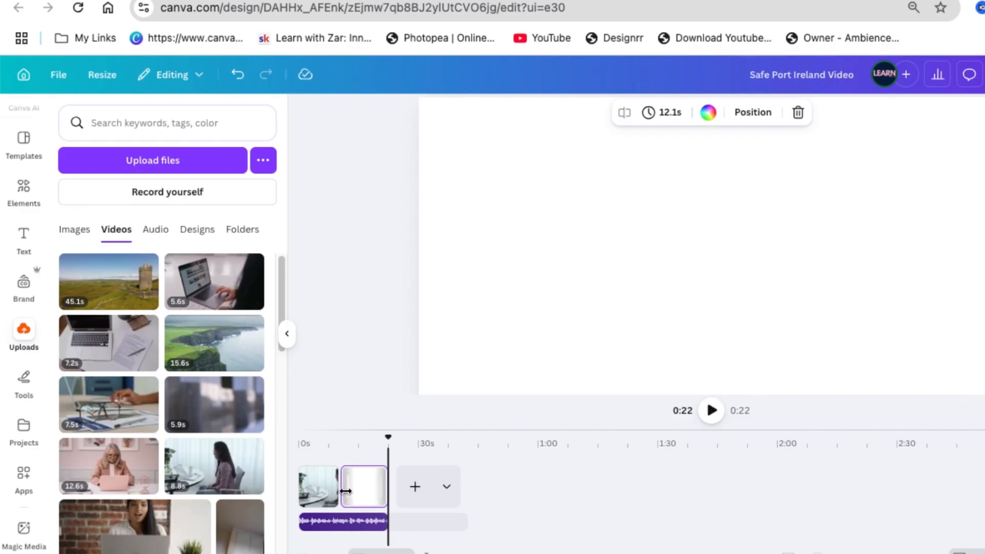
# - Play the video from the start to check the opening clip against the voiceover, and return the playhead to 0:00
pyautogui.moveTo(388, 438); pyautogui.dragTo(264, 457)
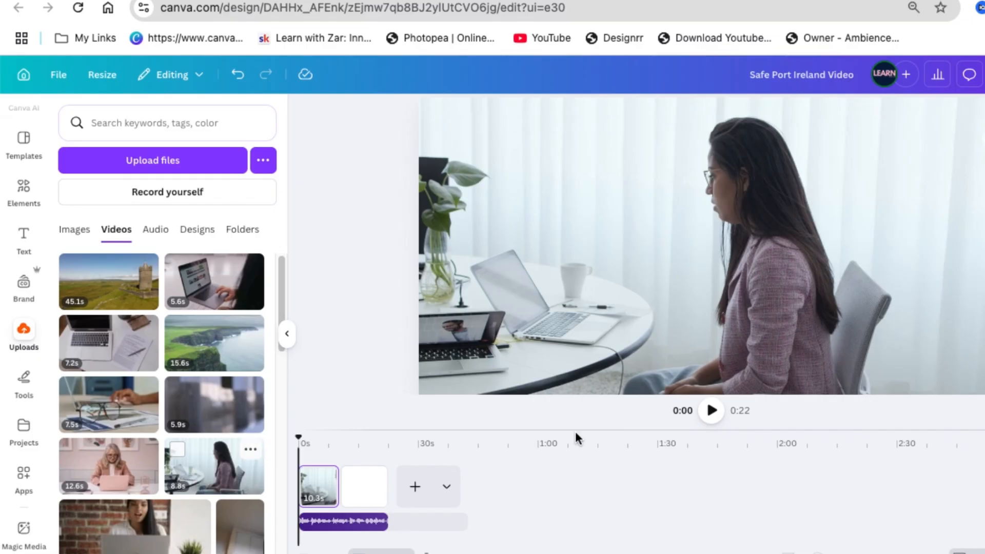
pyautogui.click(711, 411)
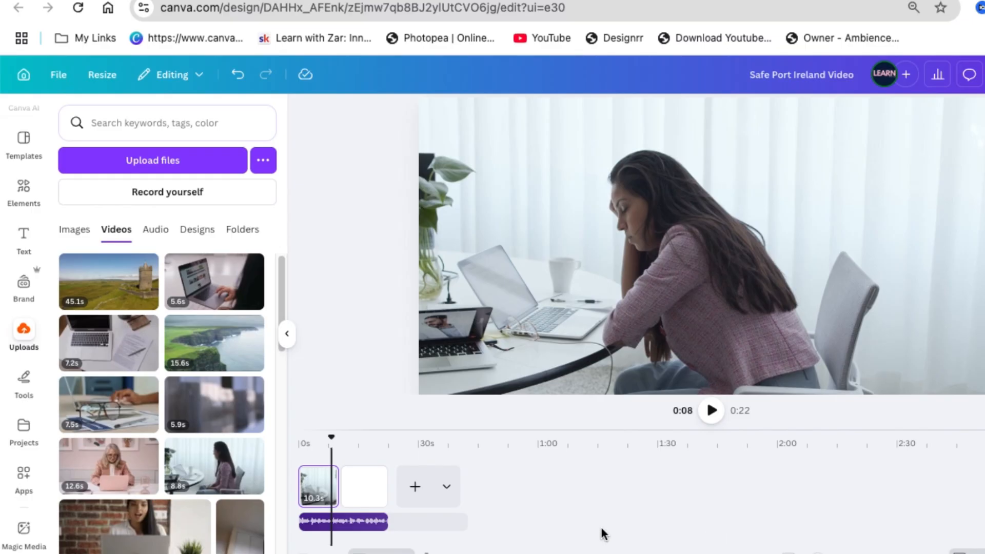
pyautogui.click(340, 475)
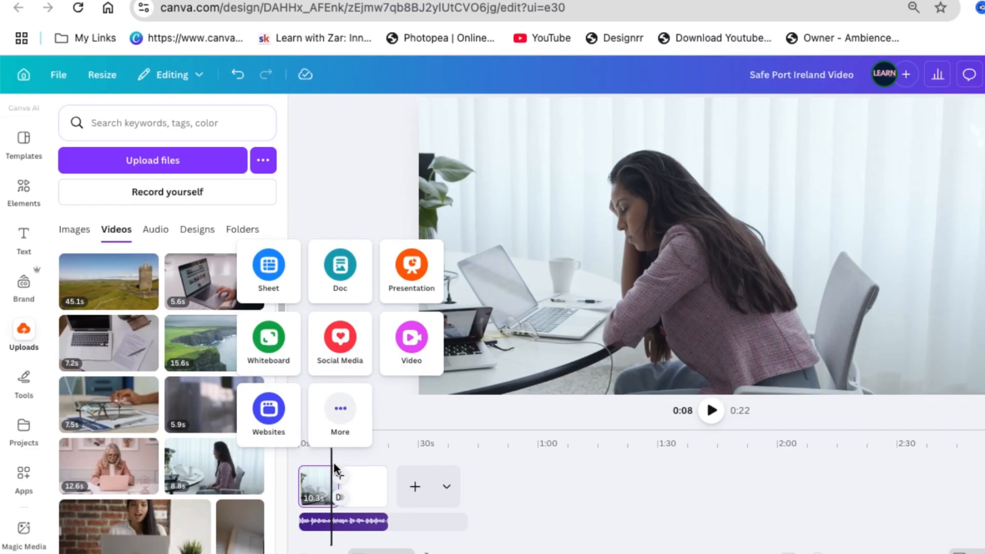
pyautogui.click(559, 471)
pyautogui.click(550, 491)
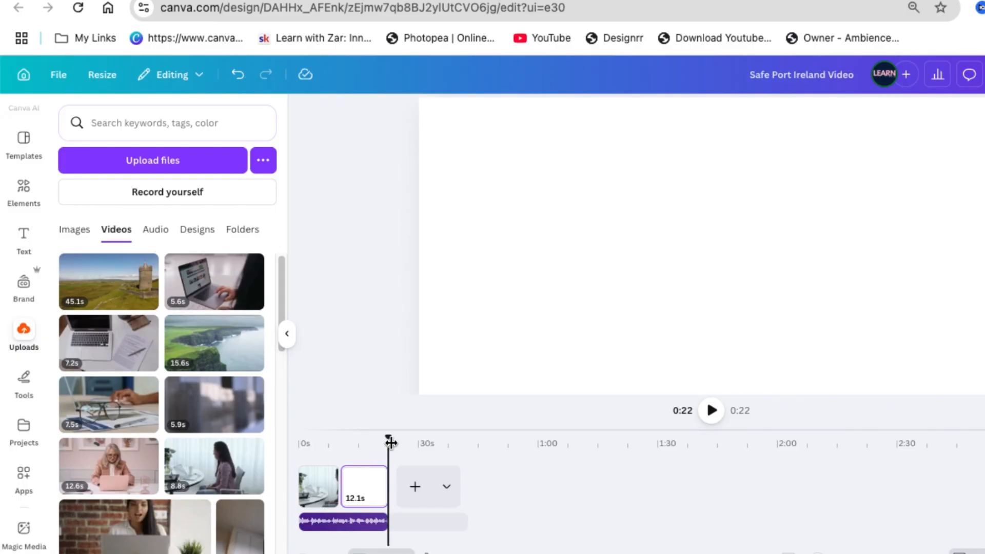
pyautogui.moveTo(389, 442); pyautogui.dragTo(300, 442)
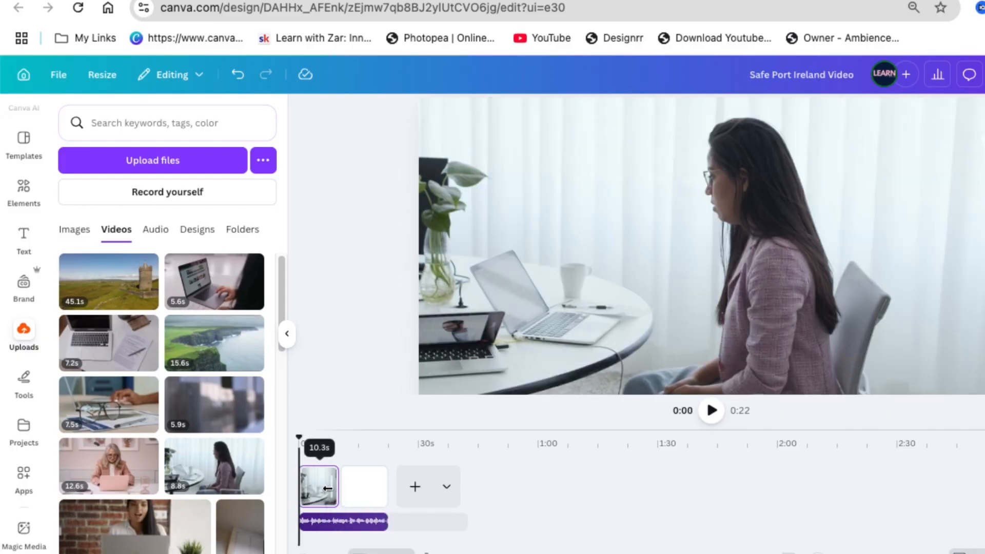
# - Shorten the first page's clip to 6.1 s, and after a playback check from the start, reduce it to 2.4 s
pyautogui.moveTo(322, 487); pyautogui.dragTo(313, 486)
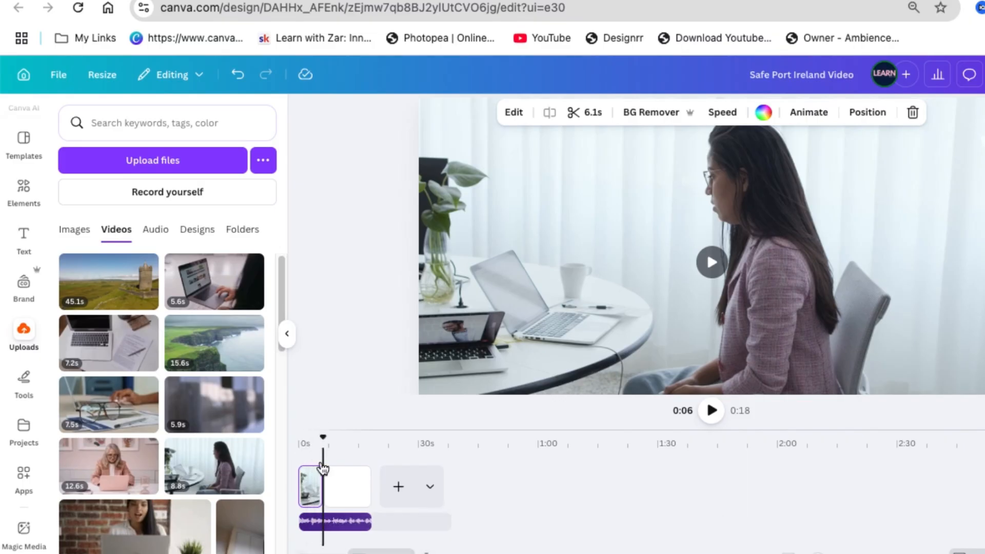
pyautogui.moveTo(325, 440); pyautogui.dragTo(299, 440)
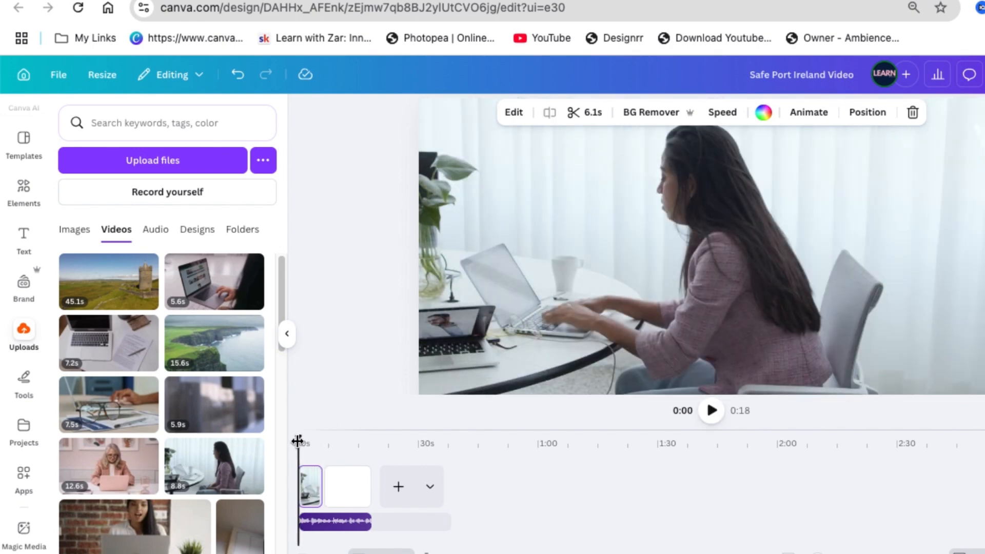
pyautogui.click(711, 410)
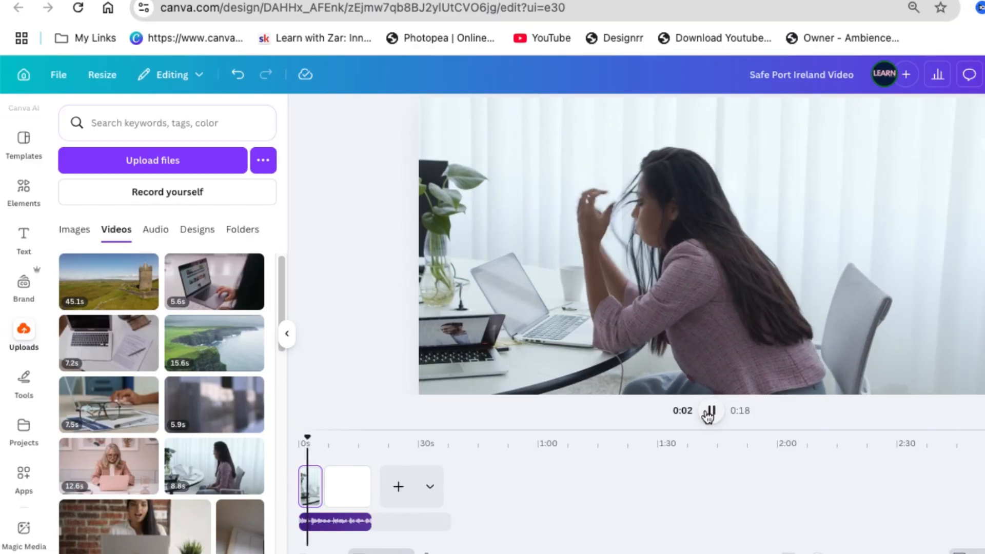
pyautogui.click(710, 412)
pyautogui.moveTo(321, 485)
pyautogui.mouseDown()
pyautogui.moveTo(347, 486)
pyautogui.moveTo(311, 484)
pyautogui.mouseUp()
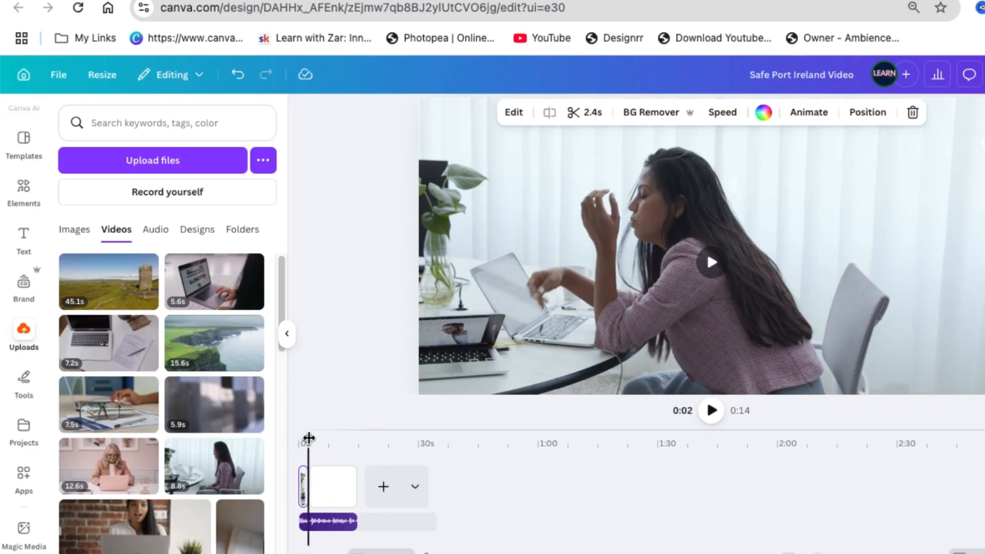
pyautogui.moveTo(308, 440); pyautogui.dragTo(288, 436)
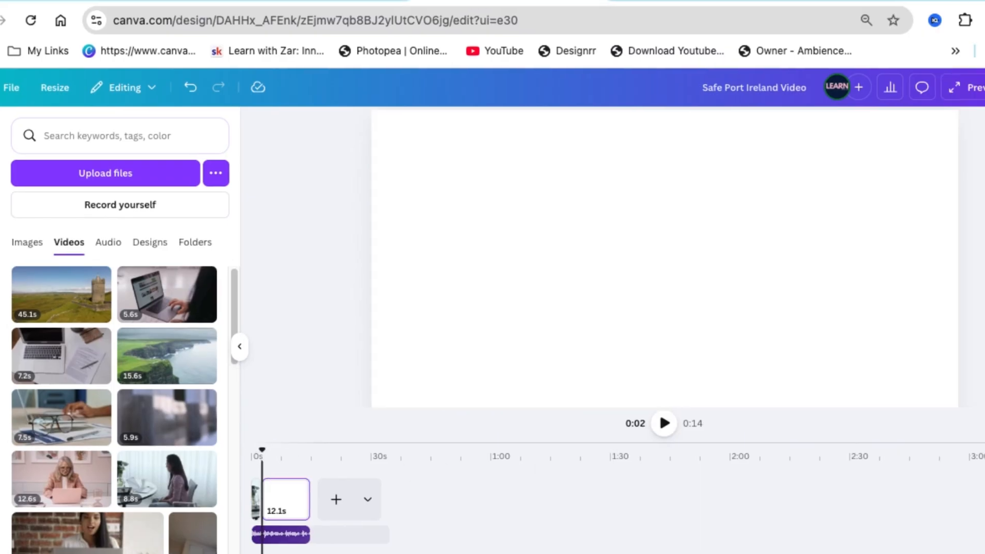
# - Try to search the clip site getyarn.io for "despair" in a new browser tab
pyautogui.click(838, 1)
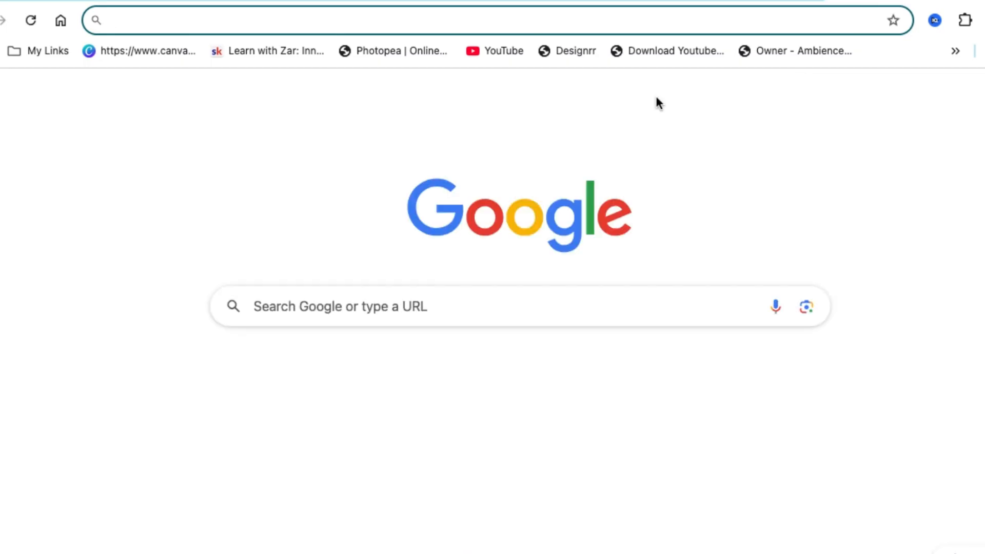
pyautogui.write('ge')
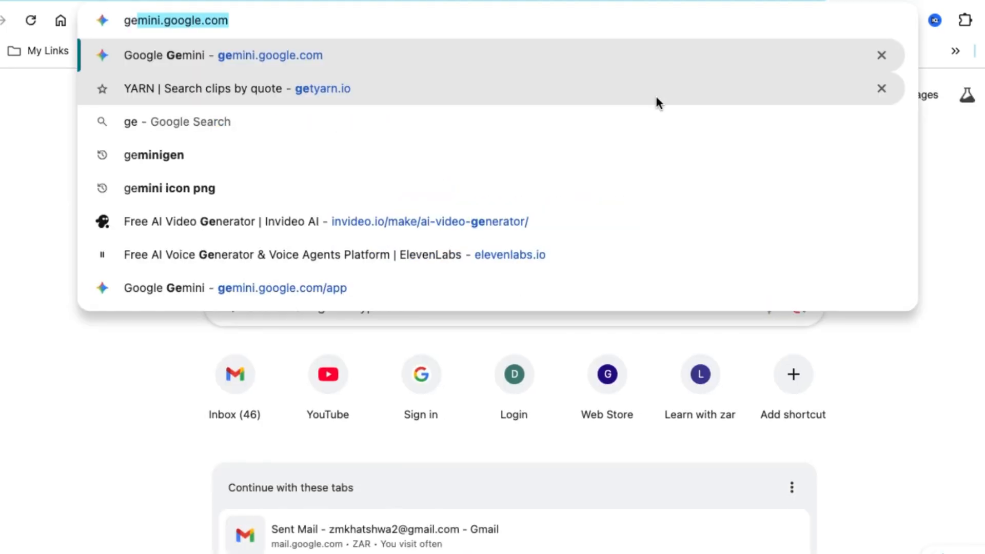
pyautogui.write('t')
pyautogui.press('Return')
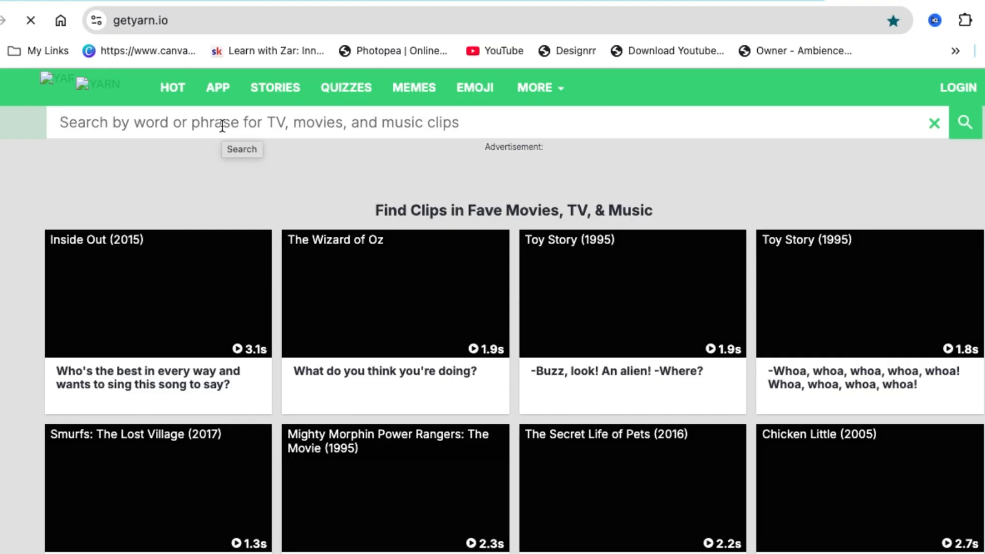
pyautogui.write('despair')
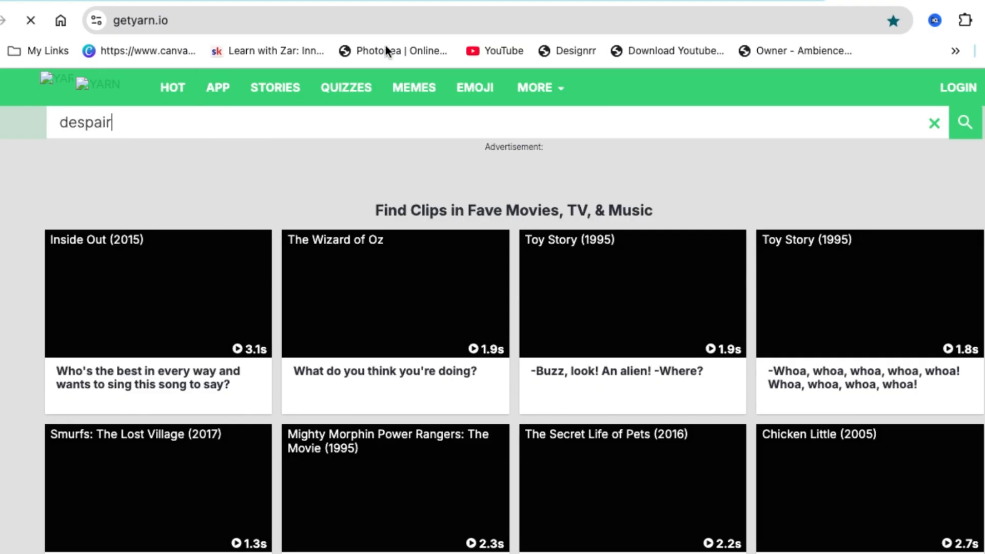
# - Search Google for "gifs" in a new browser tab and open Tenor's "Free GIFs" result
pyautogui.press('super+t')
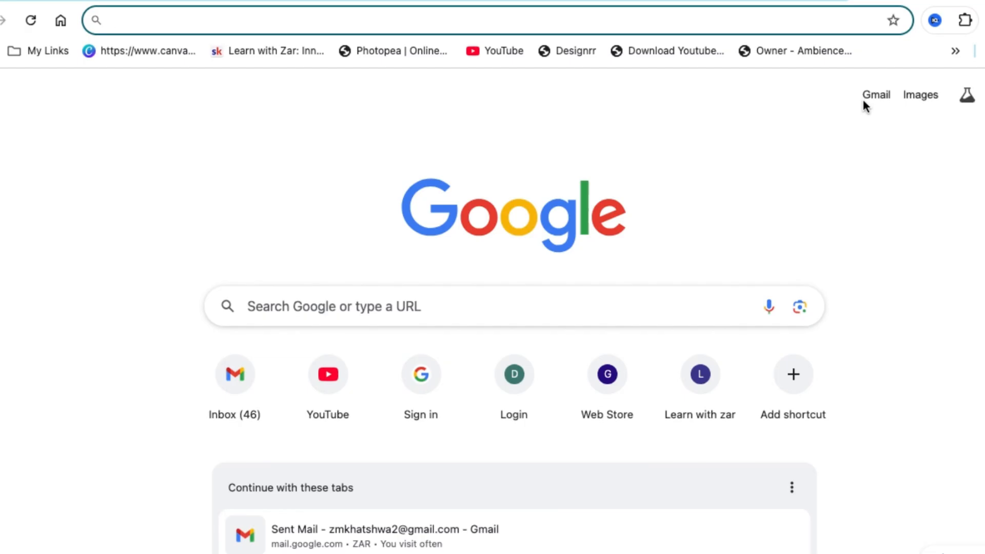
pyautogui.write('gifs')
pyautogui.press('Return')
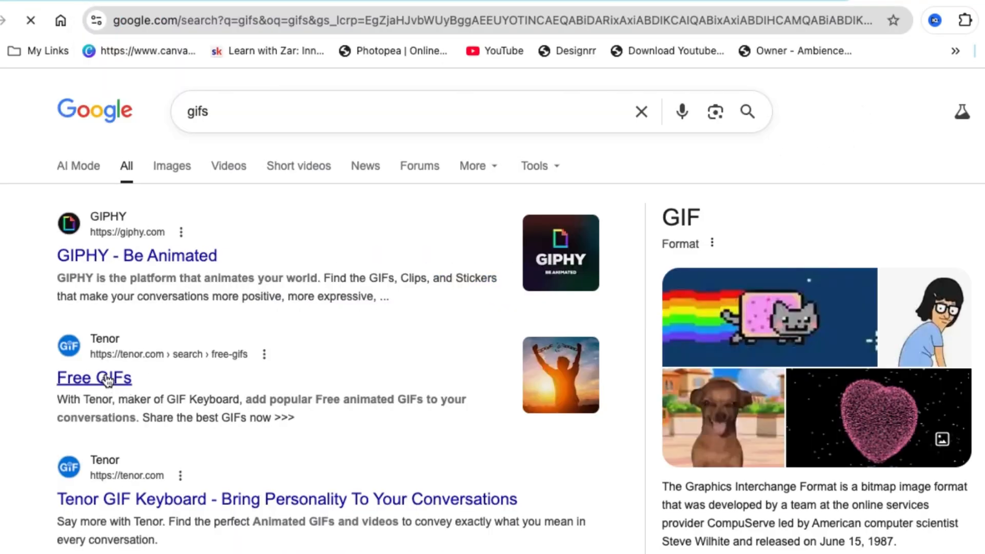
pyautogui.click(106, 380)
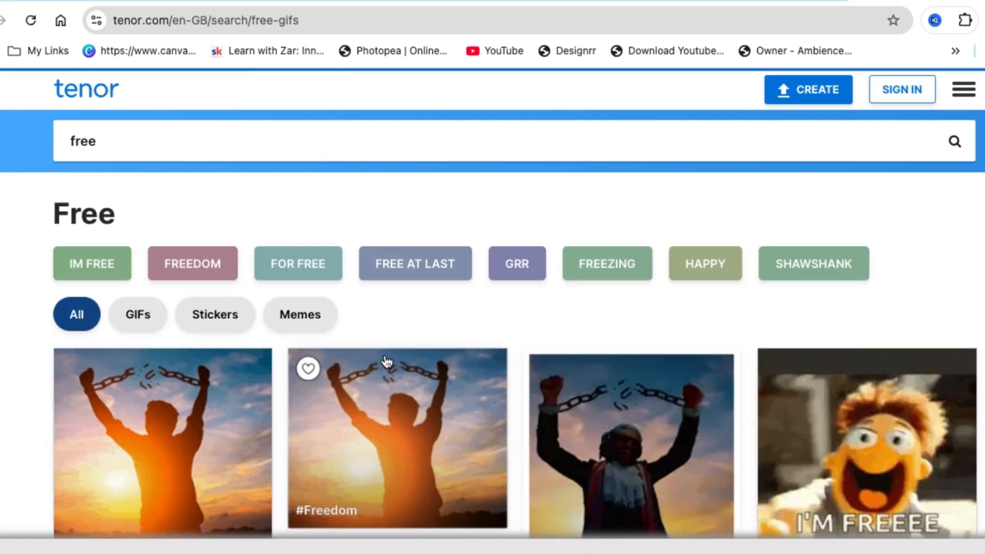
# - Search Tenor for "despair" and "despair technology", and open the #technology GIF set in the cluttered office
pyautogui.moveTo(124, 138); pyautogui.dragTo(58, 128)
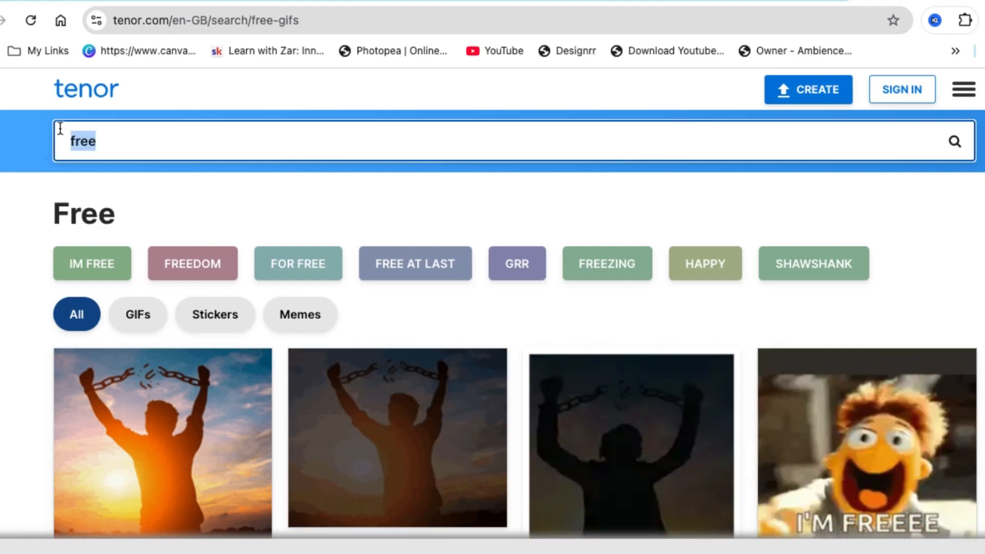
pyautogui.write('despair')
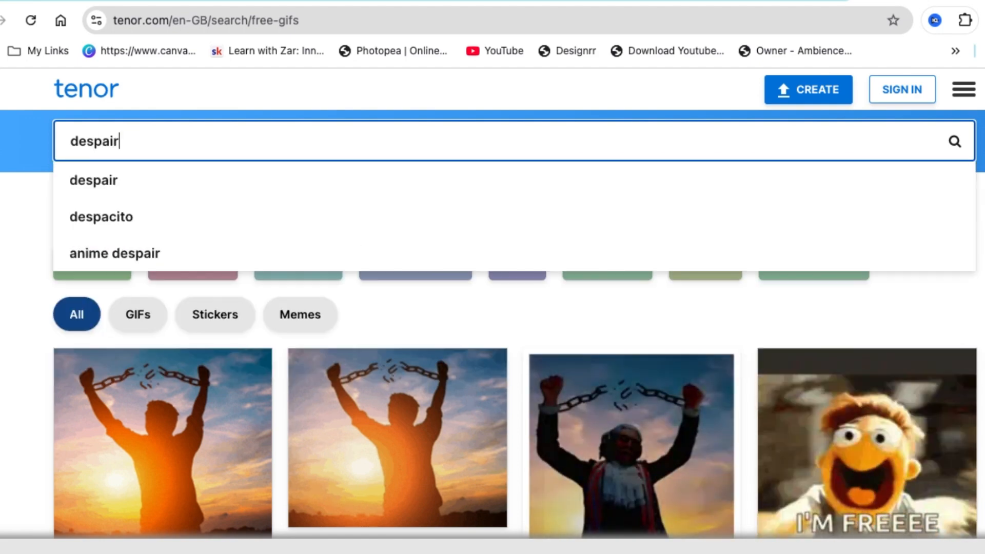
pyautogui.press('Return')
pyautogui.scroll(-1, 396, 327)
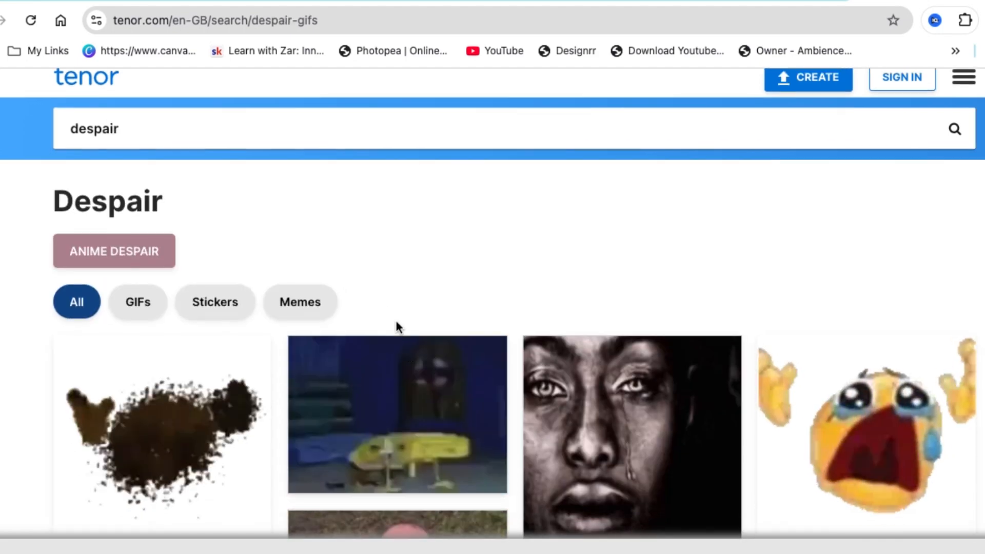
pyautogui.scroll(-5, 397, 327)
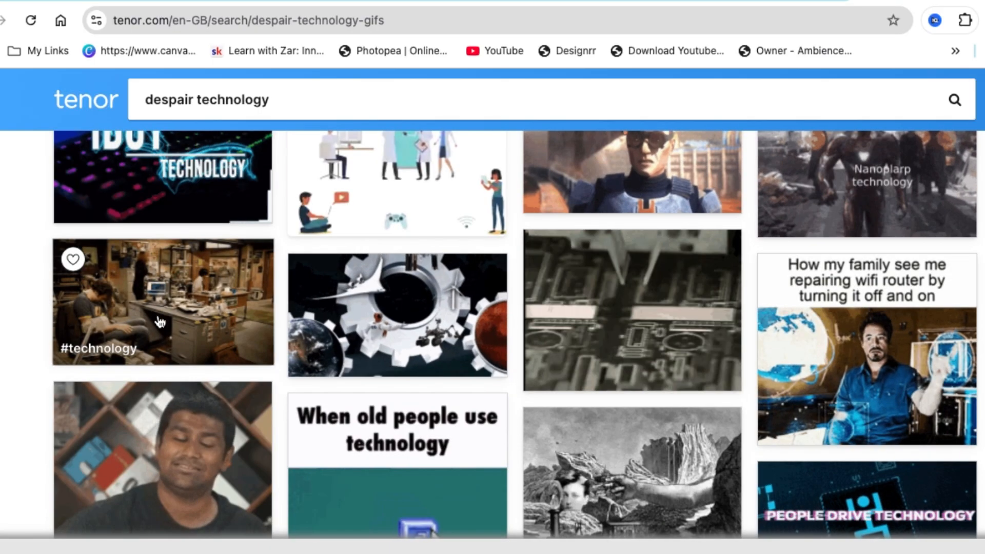
pyautogui.click(156, 320)
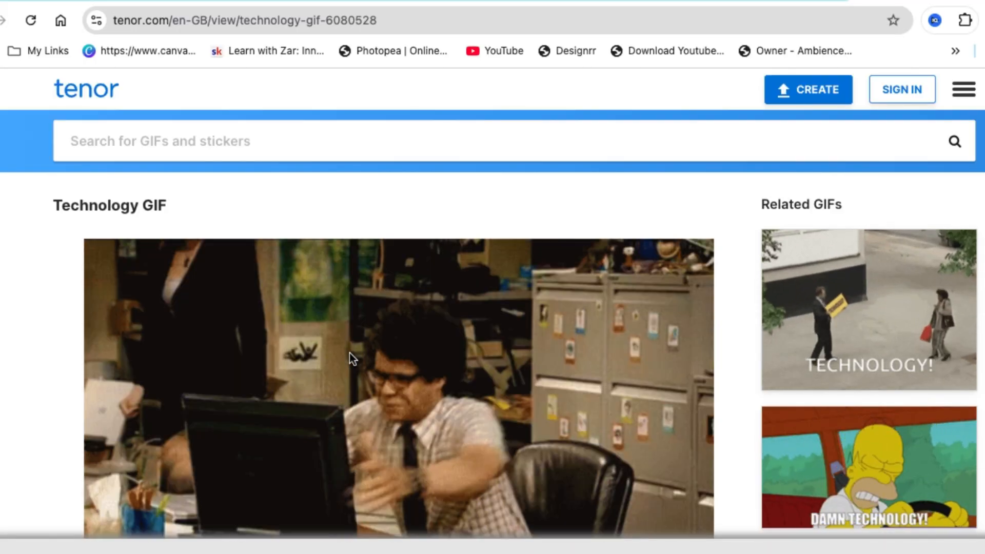
# - Save the office GIF to the Downloads folder under the name "technology"
pyautogui.scroll(-3, 345, 353)
pyautogui.rightClick(299, 329)
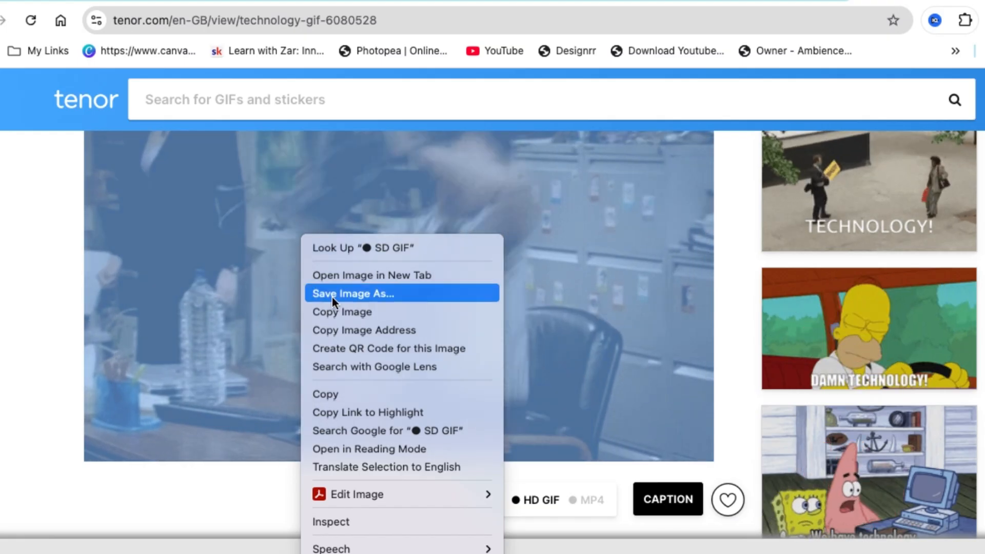
pyautogui.click(331, 294)
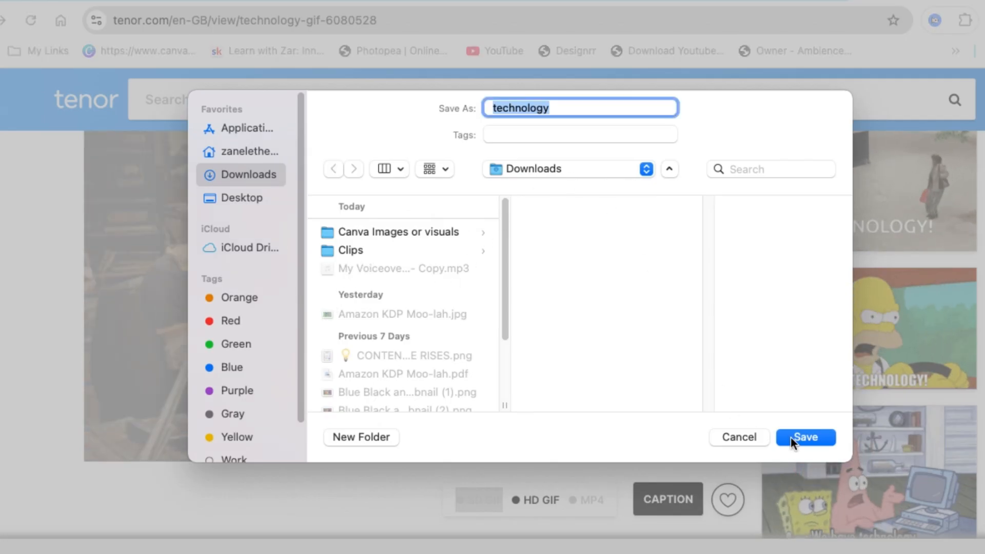
pyautogui.click(793, 437)
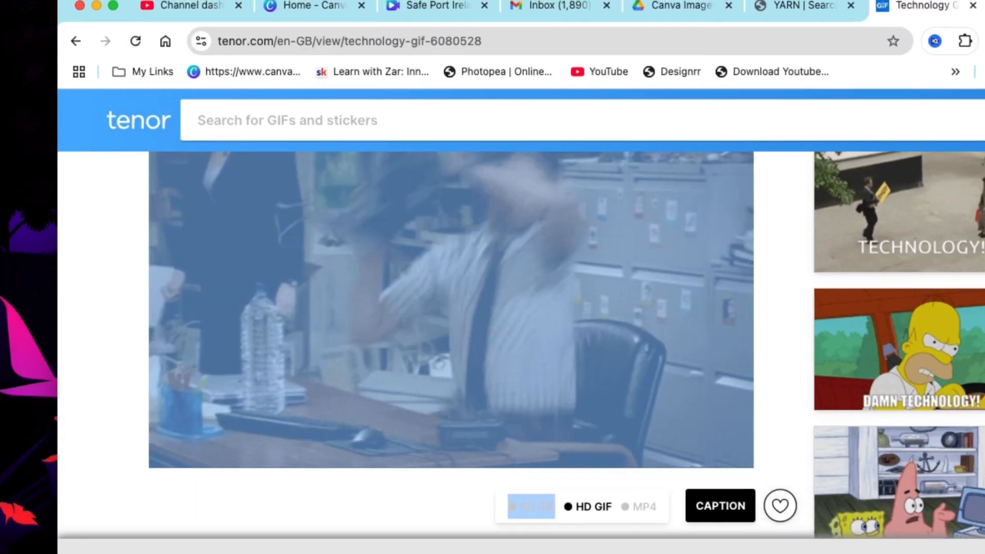
# - Switch back to the Canva design and upload technology.gif from the browser's recent downloads
pyautogui.moveTo(58, 1); pyautogui.dragTo(366, 0)
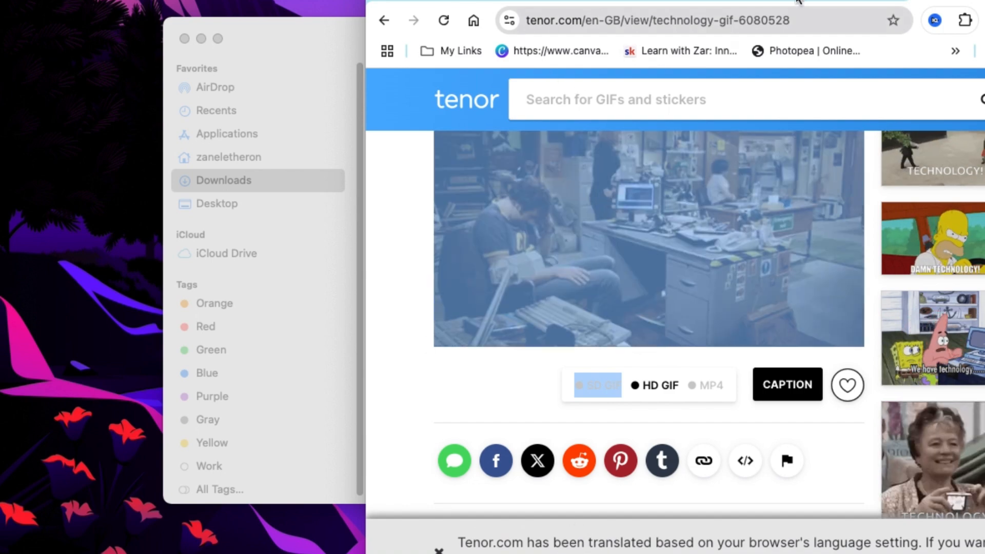
pyautogui.moveTo(366, 3); pyautogui.dragTo(0, 11)
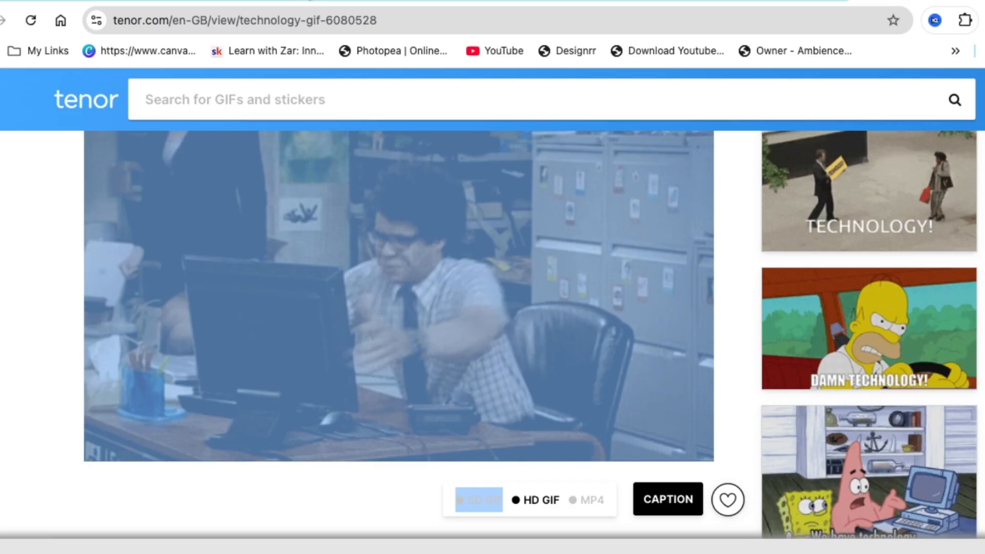
pyautogui.click(366, 1)
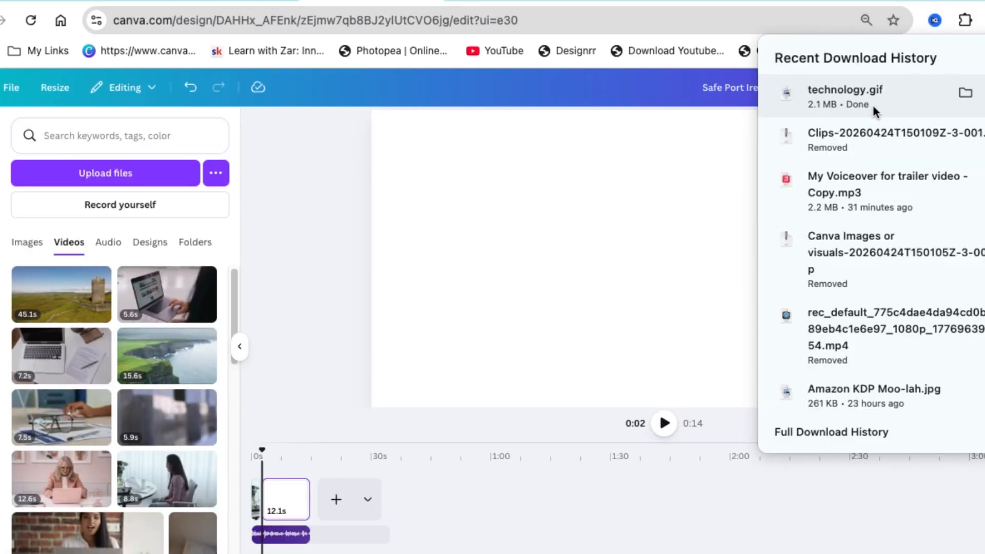
pyautogui.moveTo(865, 97); pyautogui.dragTo(645, 263)
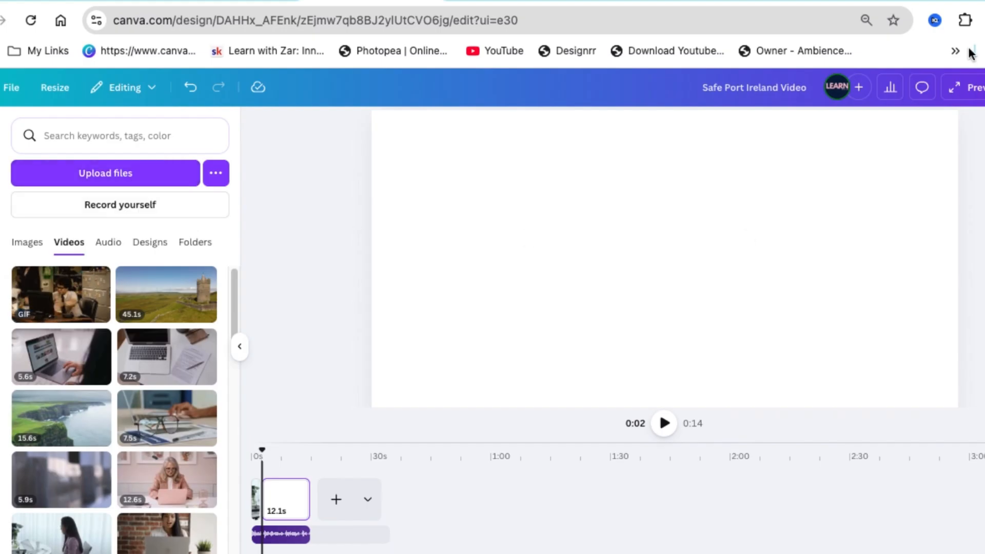
# - Add the uploaded technology GIF to the blank second page, set it as the page background, and select that page
pyautogui.click(41, 309)
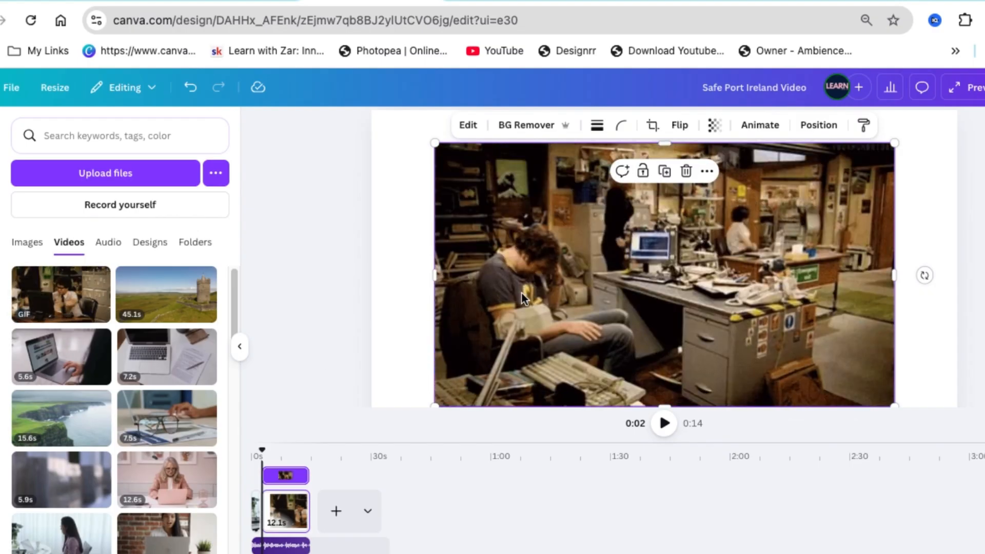
pyautogui.rightClick(503, 297)
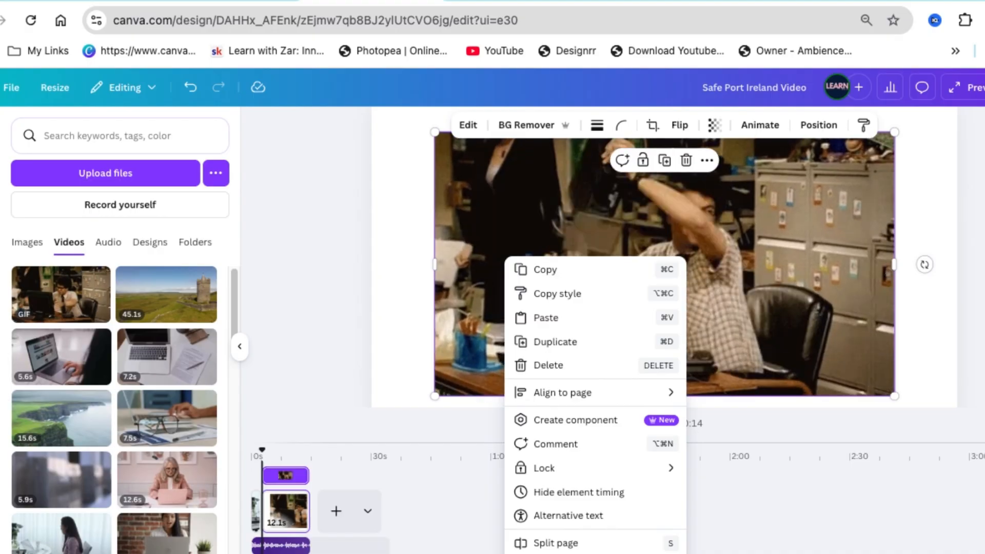
pyautogui.click(559, 553)
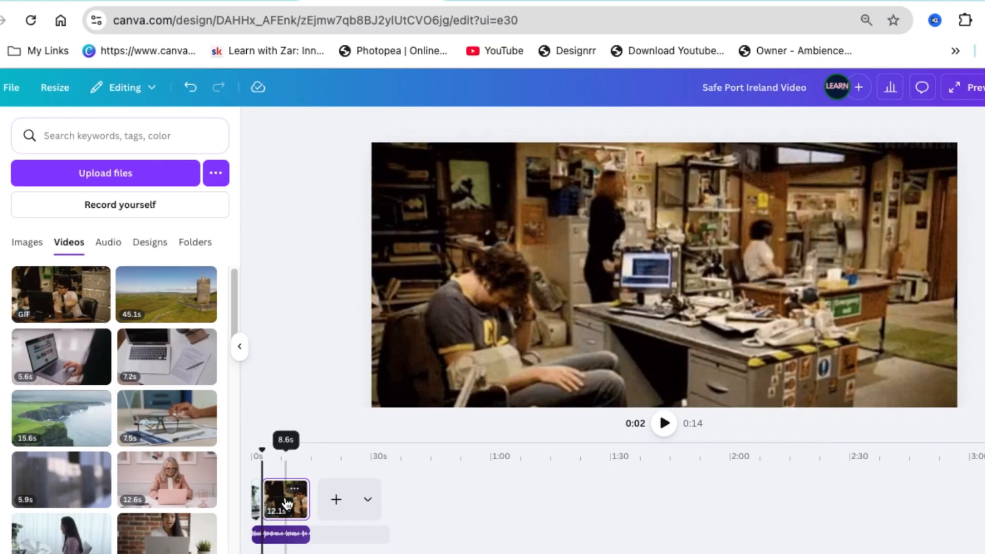
pyautogui.click(279, 500)
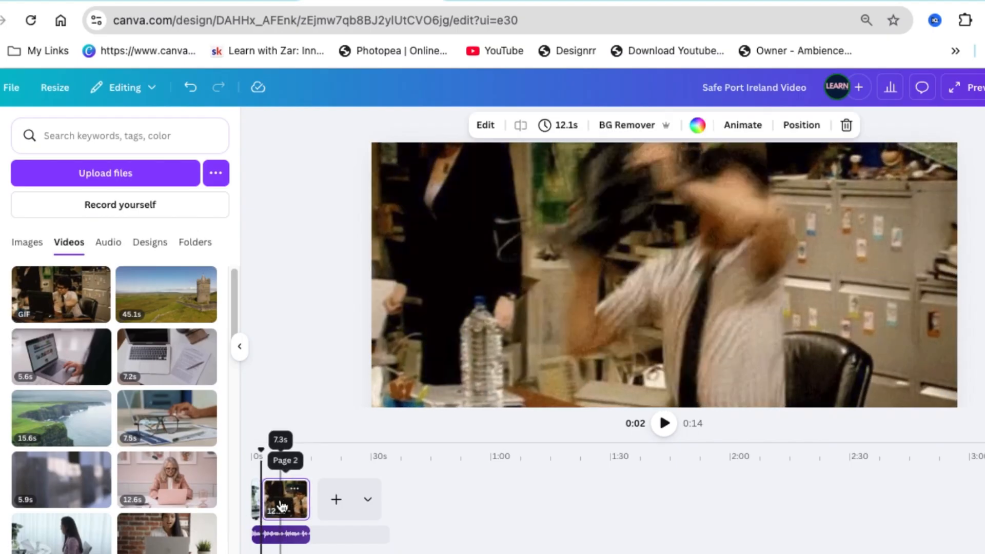
# - Find the voiceover cue just before 5 s on the timeline and trim the GIF page to 2.4 s
pyautogui.scroll(10, 282, 507)
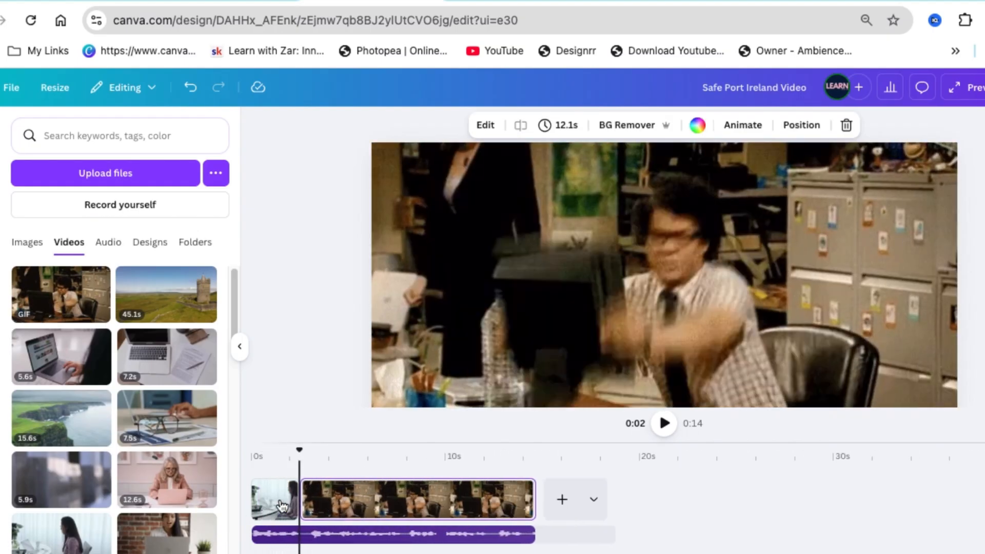
pyautogui.scroll(5, 283, 507)
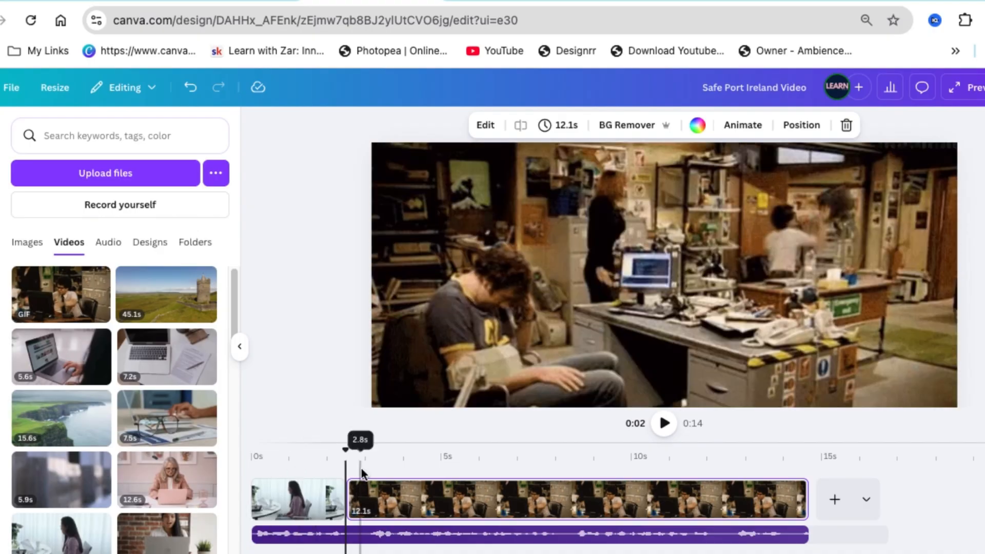
pyautogui.moveTo(342, 450); pyautogui.dragTo(248, 470)
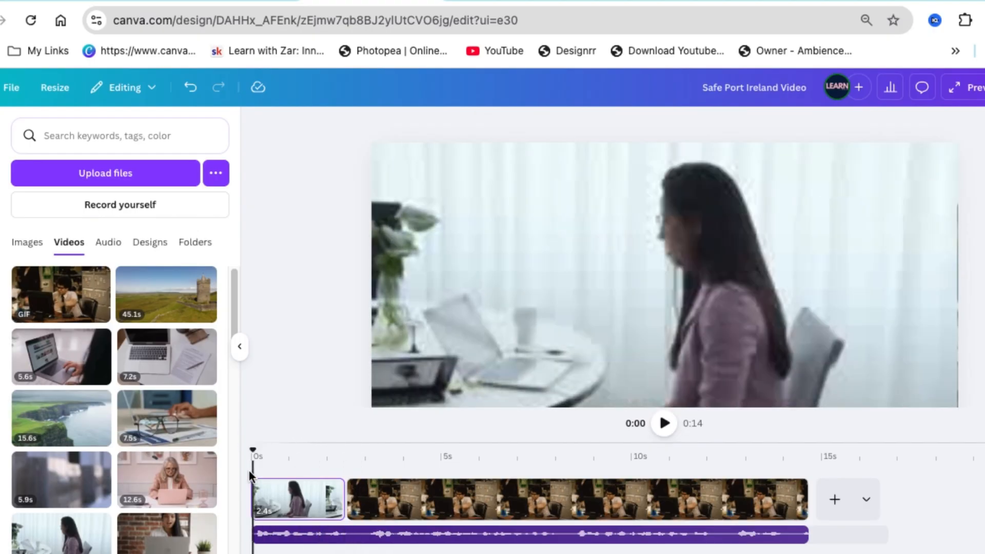
pyautogui.click(249, 471)
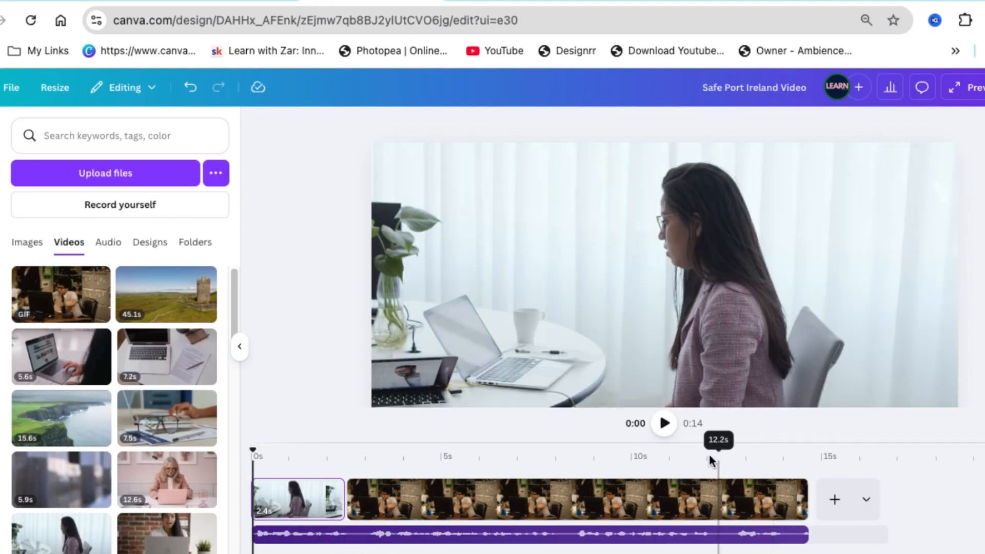
pyautogui.click(446, 454)
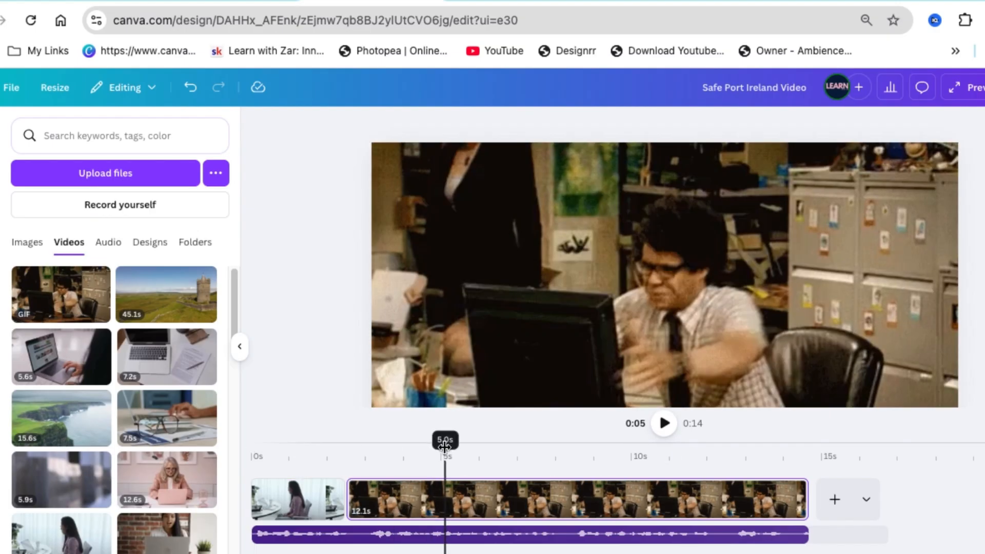
pyautogui.moveTo(445, 448); pyautogui.dragTo(439, 447)
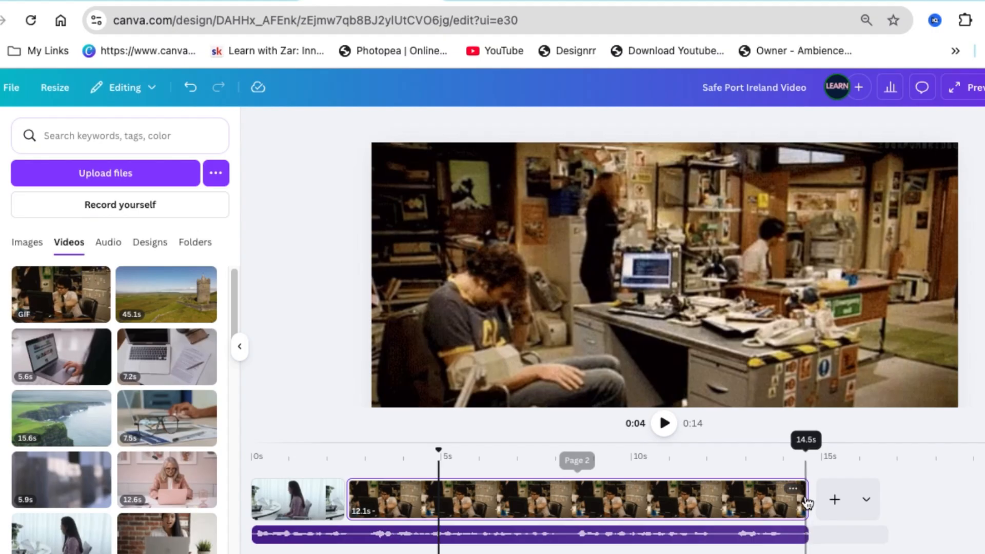
pyautogui.moveTo(804, 503); pyautogui.dragTo(439, 493)
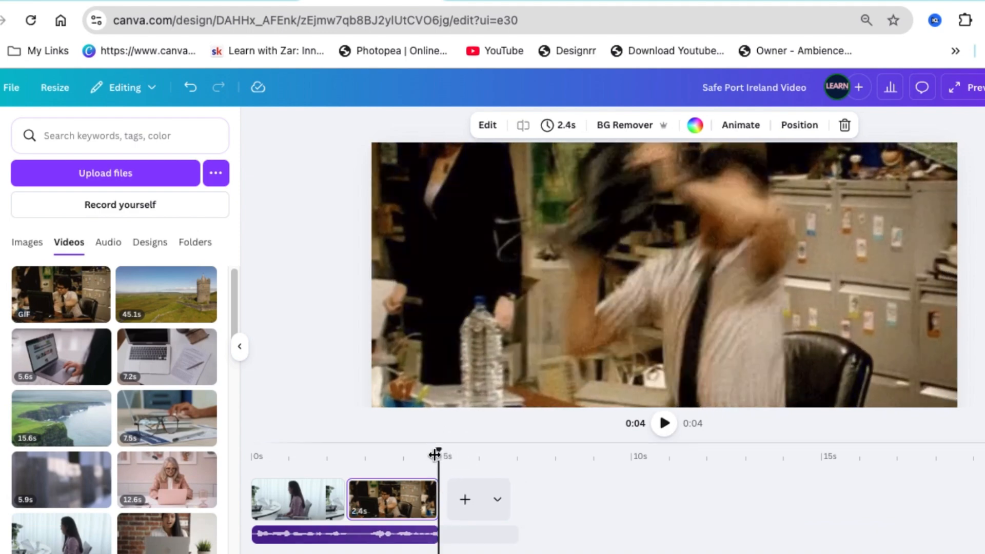
# - Play the video from the start to check the office worker clip and the GIF page against the voiceover
pyautogui.moveTo(439, 450); pyautogui.dragTo(246, 461)
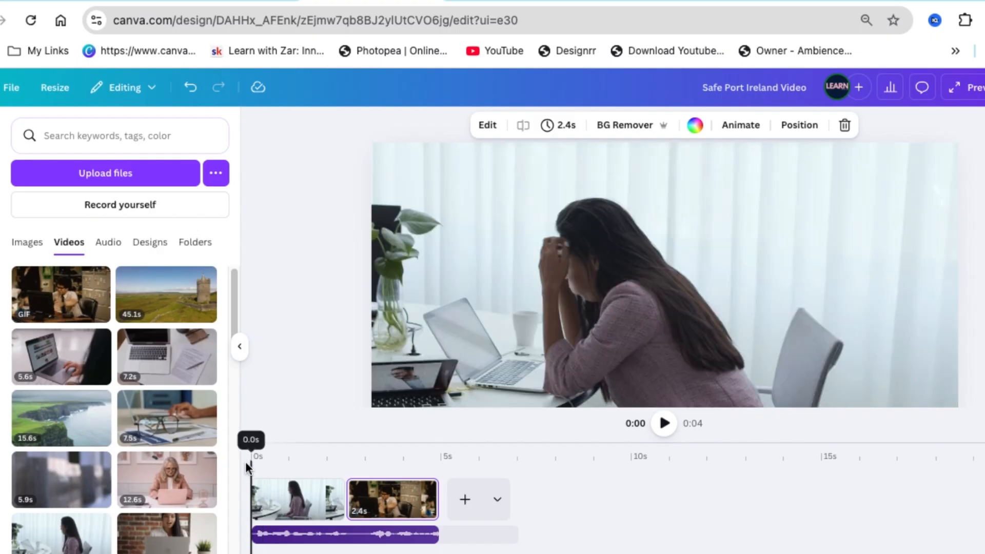
pyautogui.click(723, 424)
pyautogui.click(663, 430)
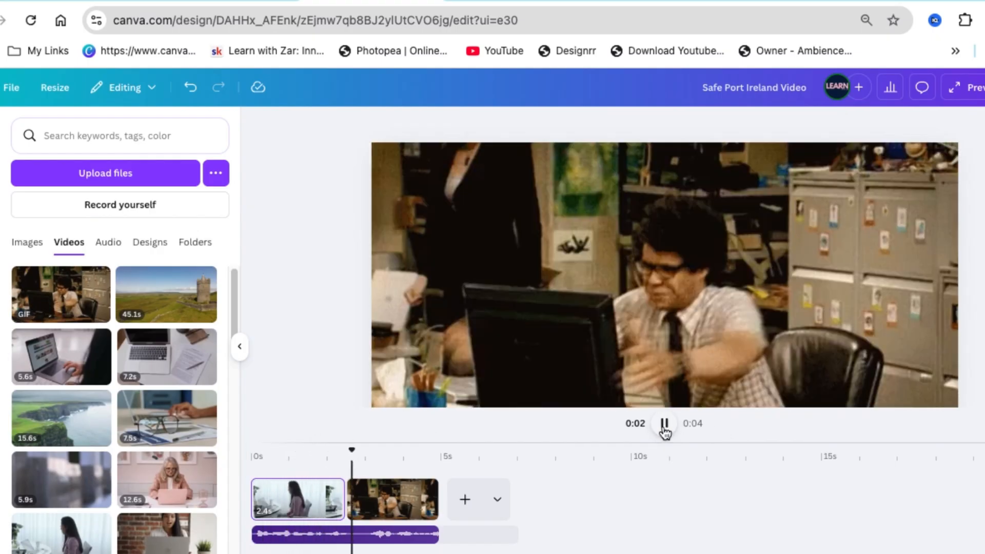
# - Add a Match & Move transition between the office worker clip and the GIF page, and preview it
pyautogui.click(346, 489)
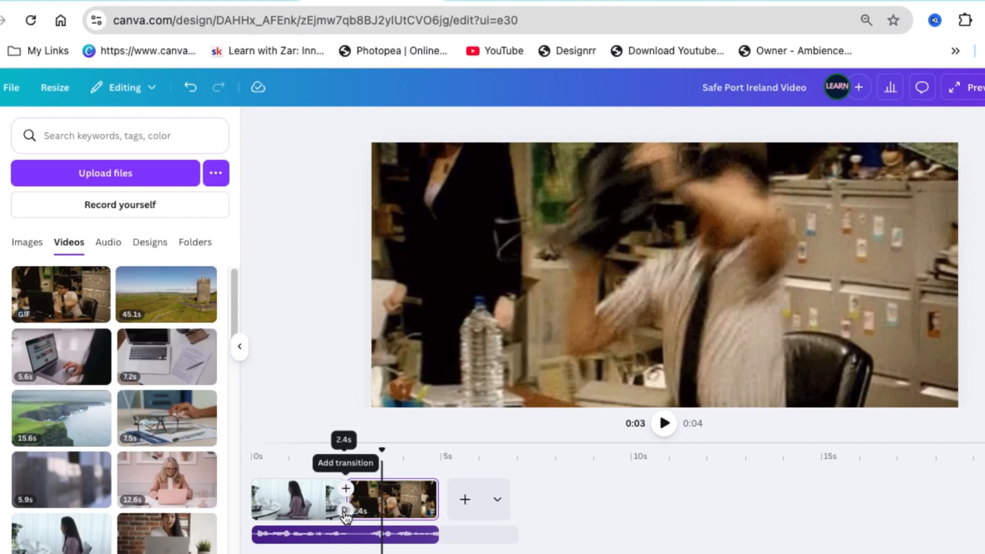
pyautogui.click(346, 512)
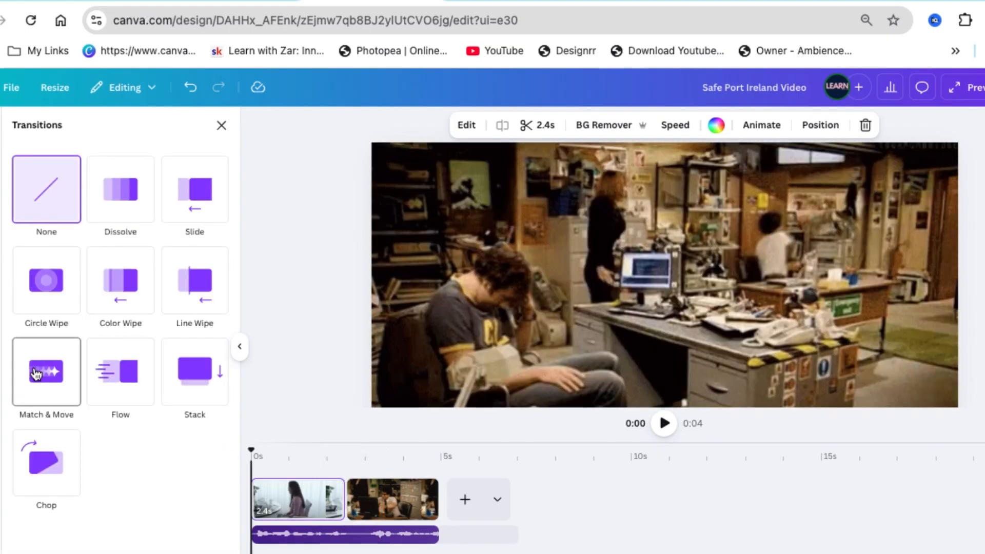
pyautogui.click(29, 370)
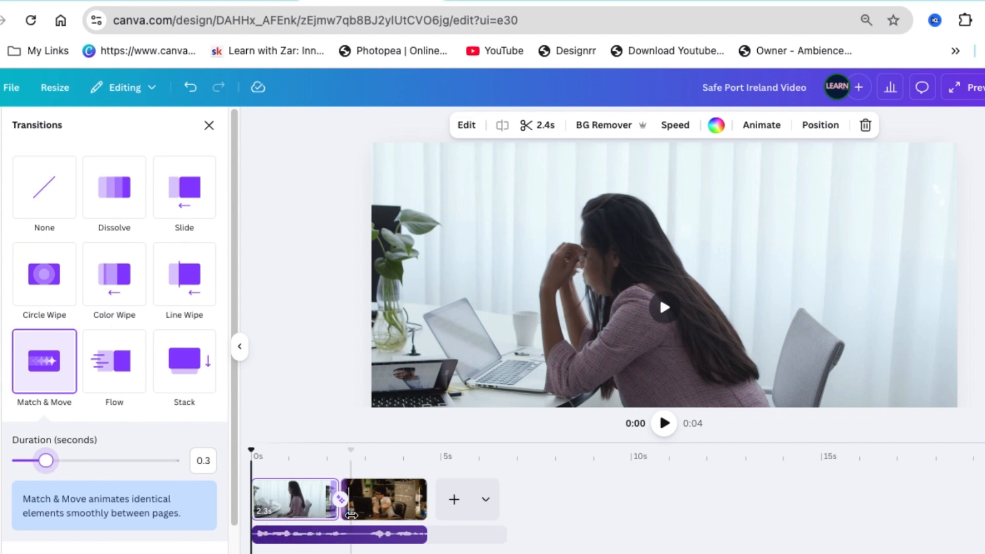
pyautogui.click(371, 513)
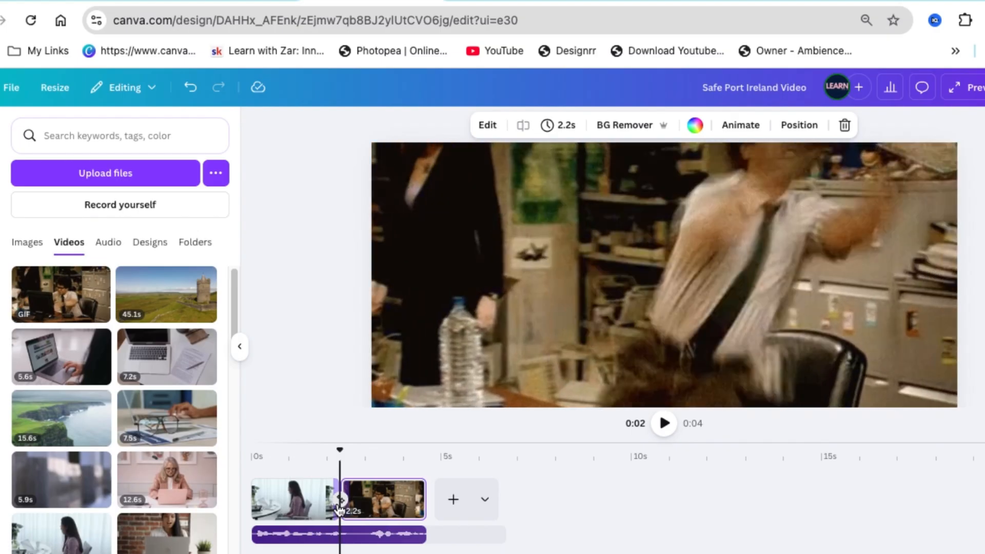
pyautogui.click(341, 499)
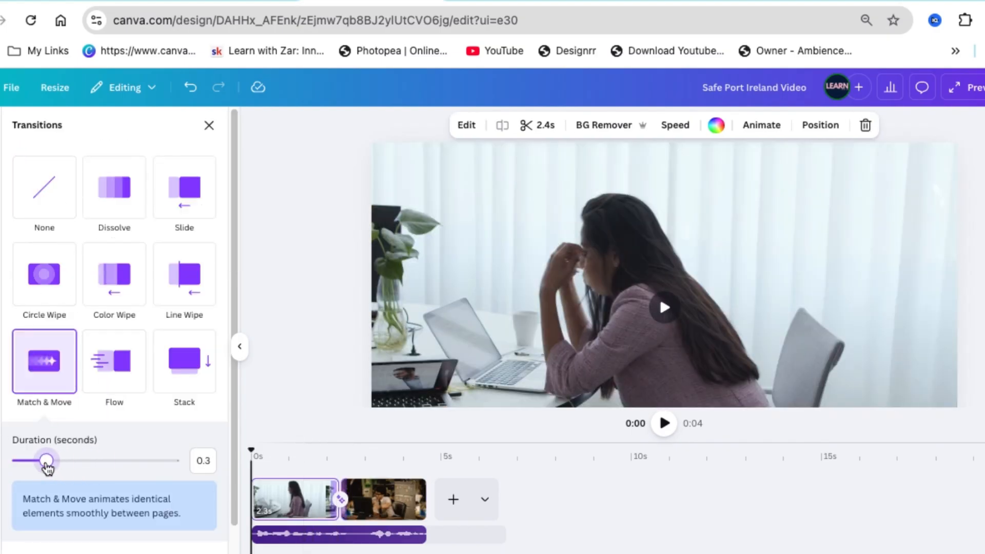
pyautogui.click(664, 428)
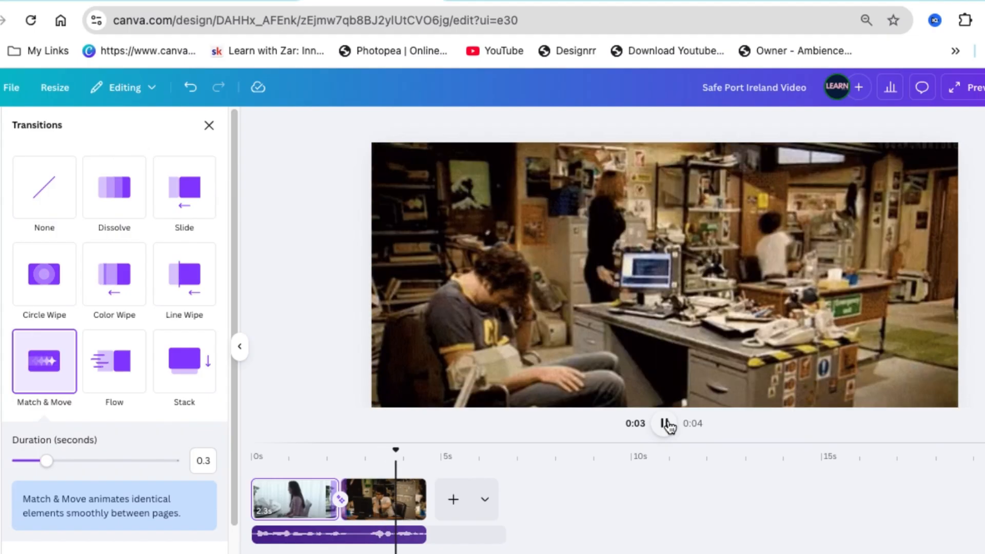
# - Add a blank third page after the GIF page and play the voiceover across it
pyautogui.click(462, 513)
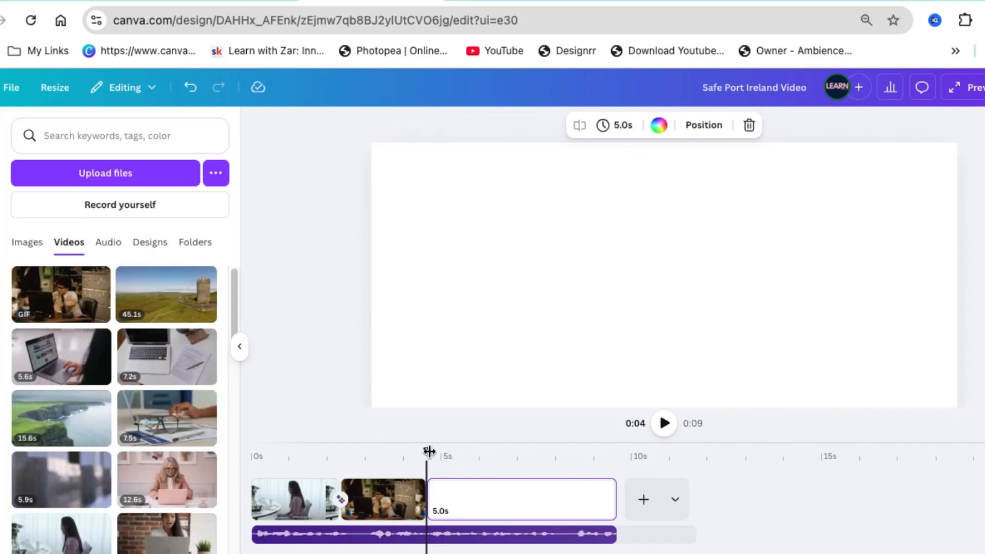
pyautogui.moveTo(429, 452); pyautogui.dragTo(383, 450)
pyautogui.click(665, 424)
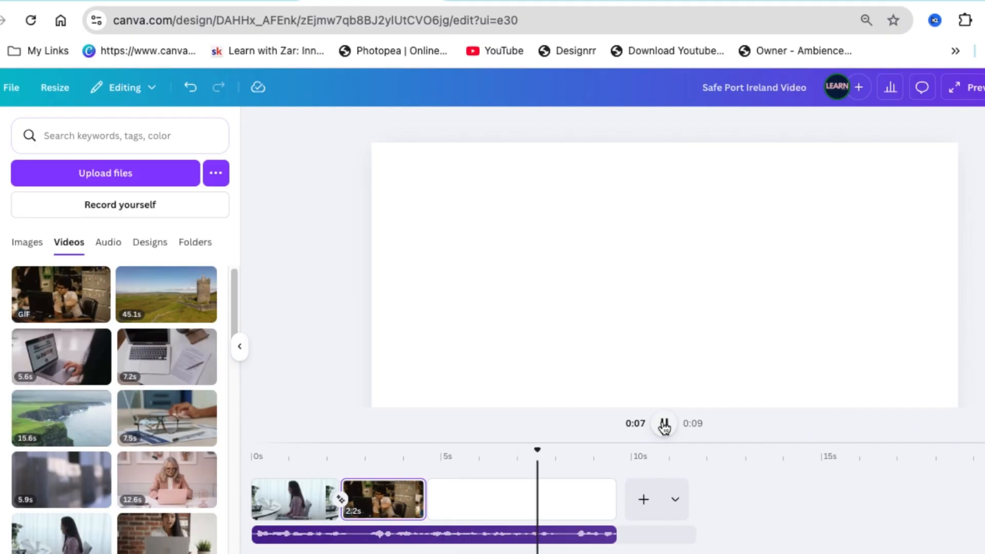
pyautogui.click(665, 425)
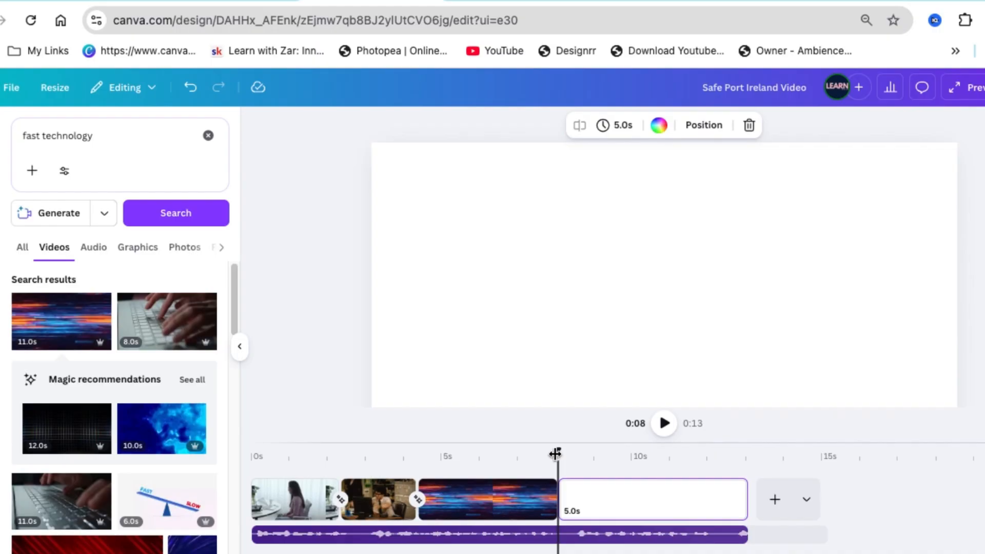
# - Play the change from the GIF page to the fast technology clip and return the playhead to about 3 s
pyautogui.moveTo(555, 454); pyautogui.dragTo(385, 474)
pyautogui.click(663, 423)
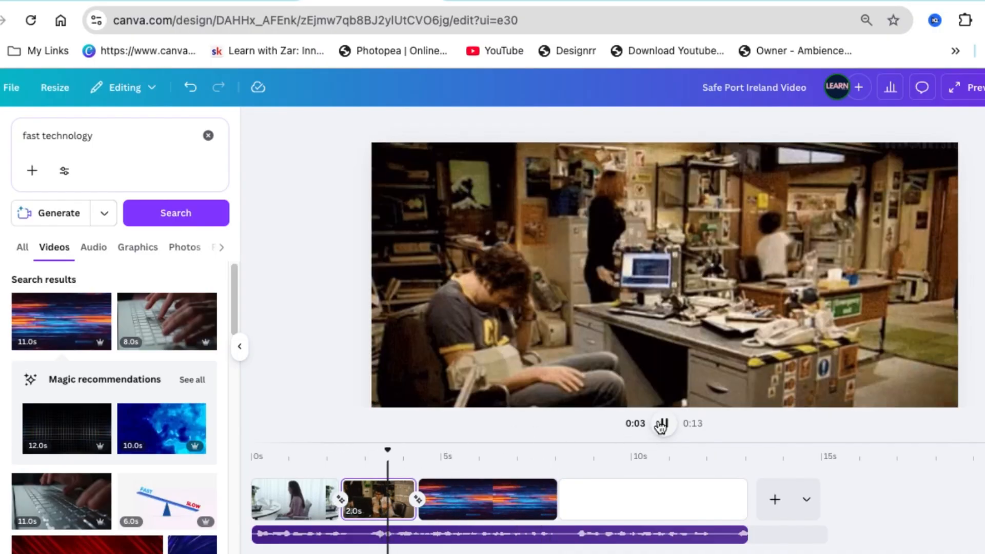
pyautogui.click(662, 424)
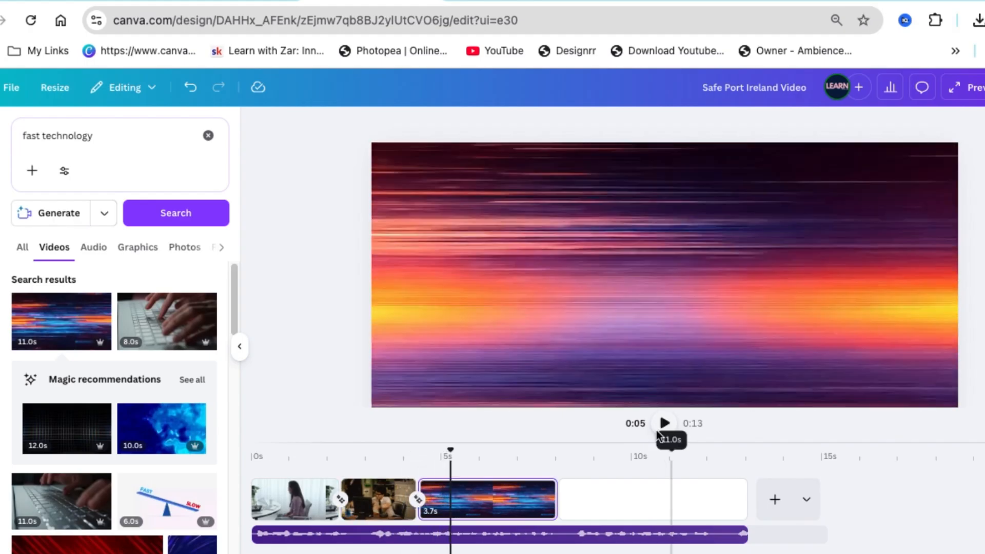
pyautogui.moveTo(444, 452); pyautogui.dragTo(366, 467)
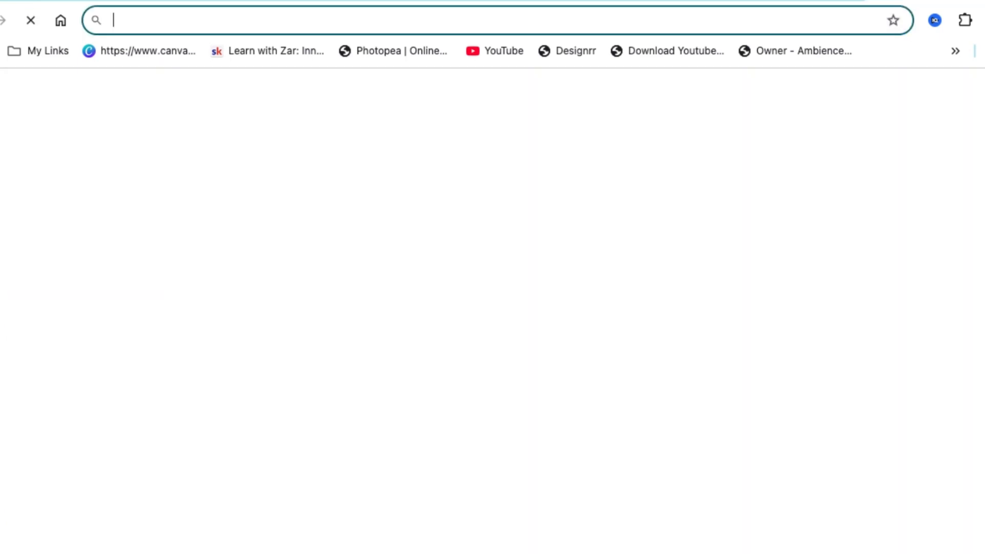
# - Open freesound.org in a new browser tab and search its sounds for "whoosh"
pyautogui.hotkey('ctrl', 't')
pyautogui.write('fre')
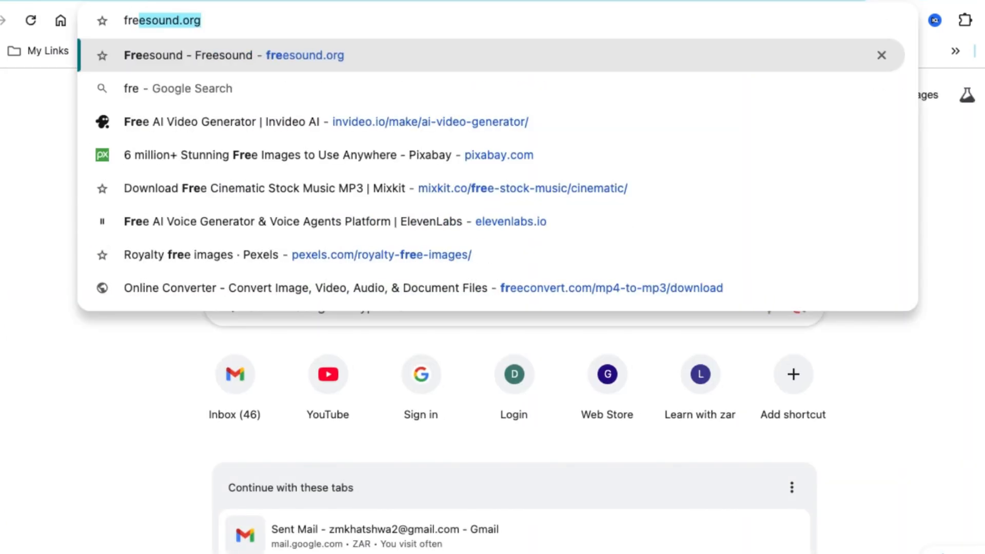
pyautogui.press('Return')
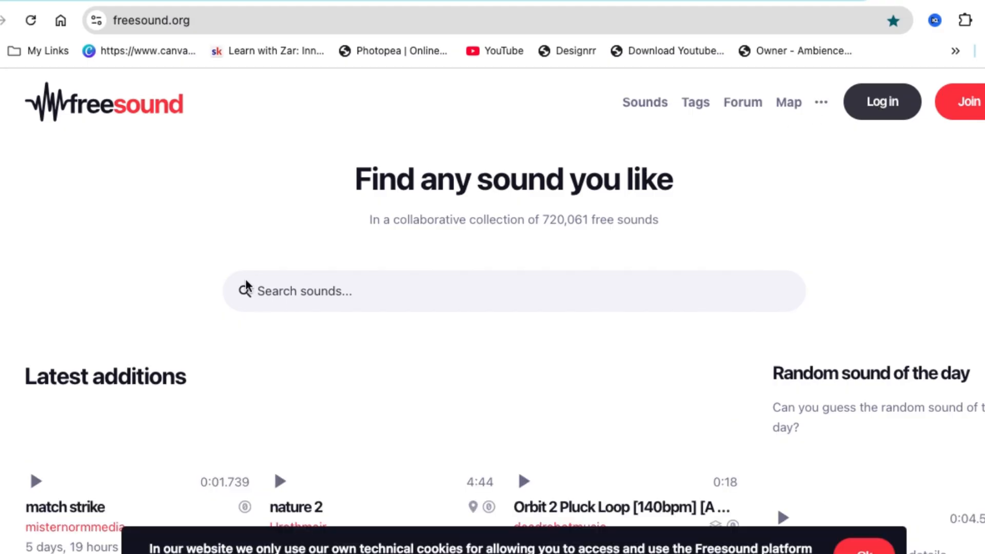
pyautogui.click(304, 293)
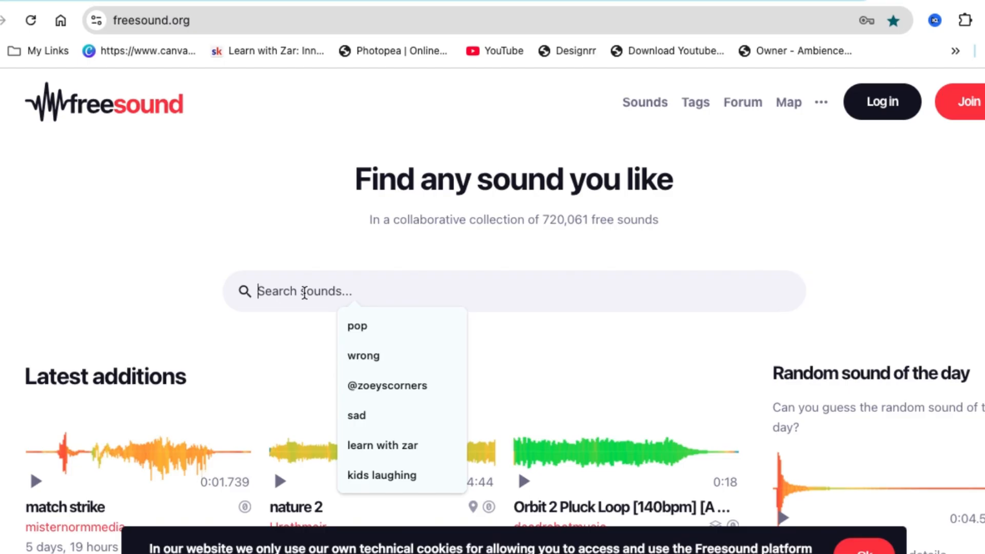
pyautogui.write('whoosh')
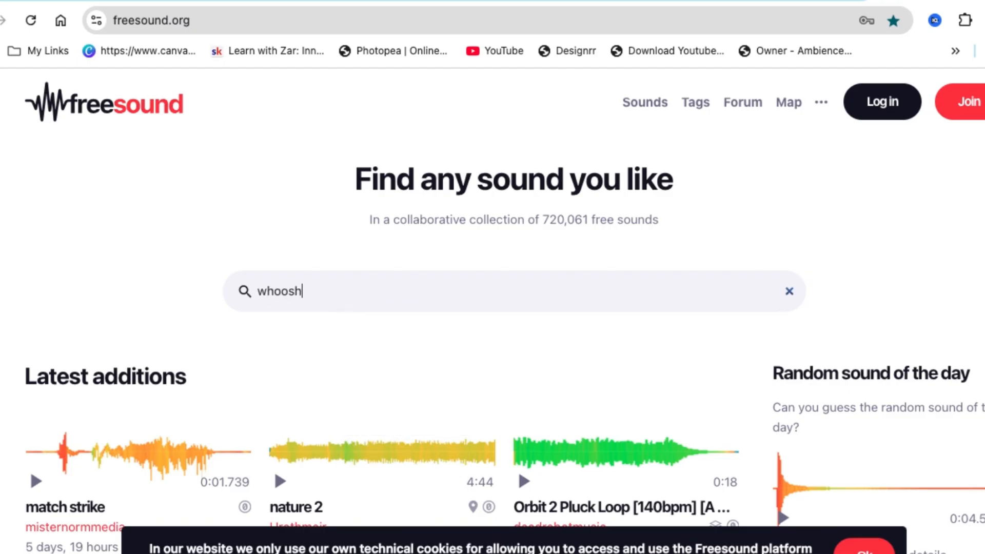
pyautogui.press('Return')
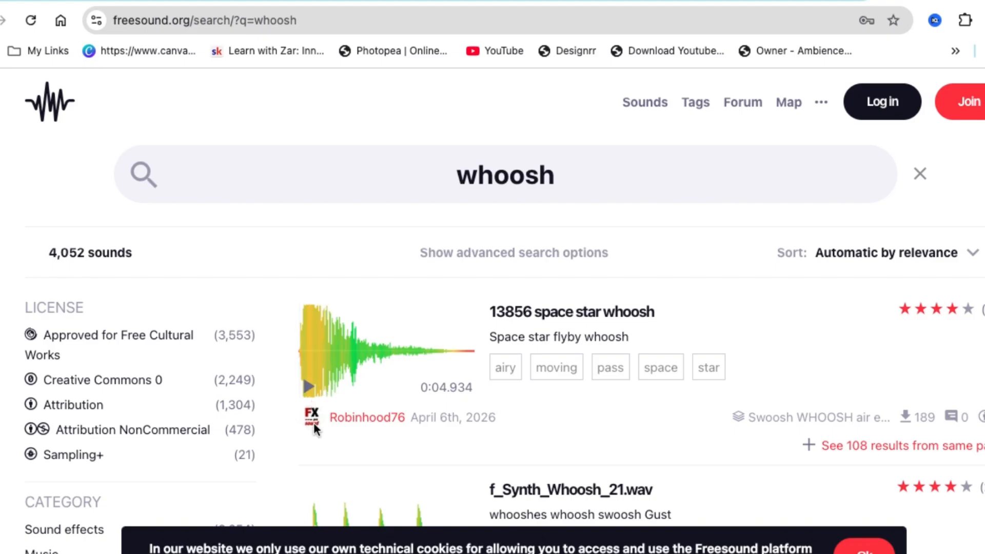
pyautogui.scroll(-1, 310, 411)
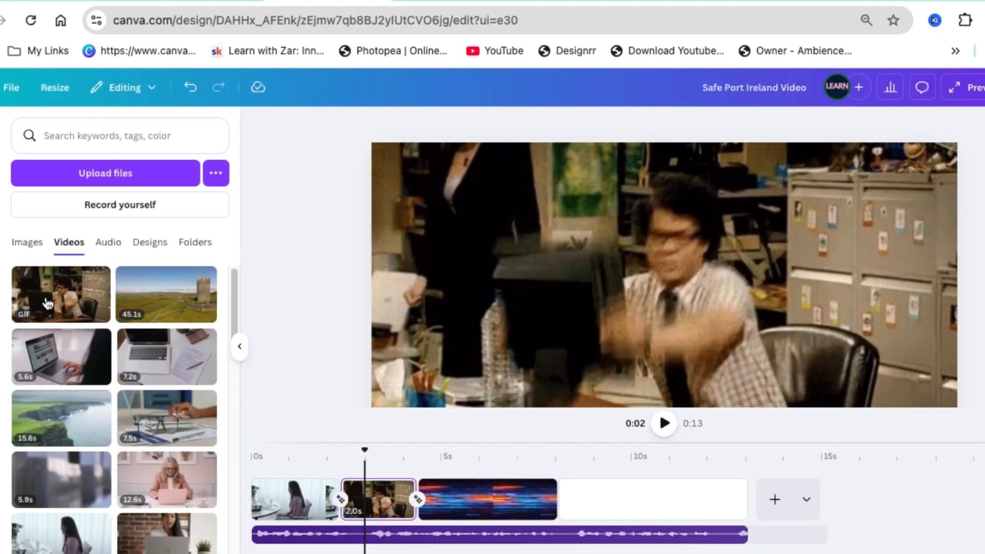
# - Preview the newest uploaded space star whoosh sound and add it to the timeline at the playhead on the GIF page
pyautogui.click(106, 241)
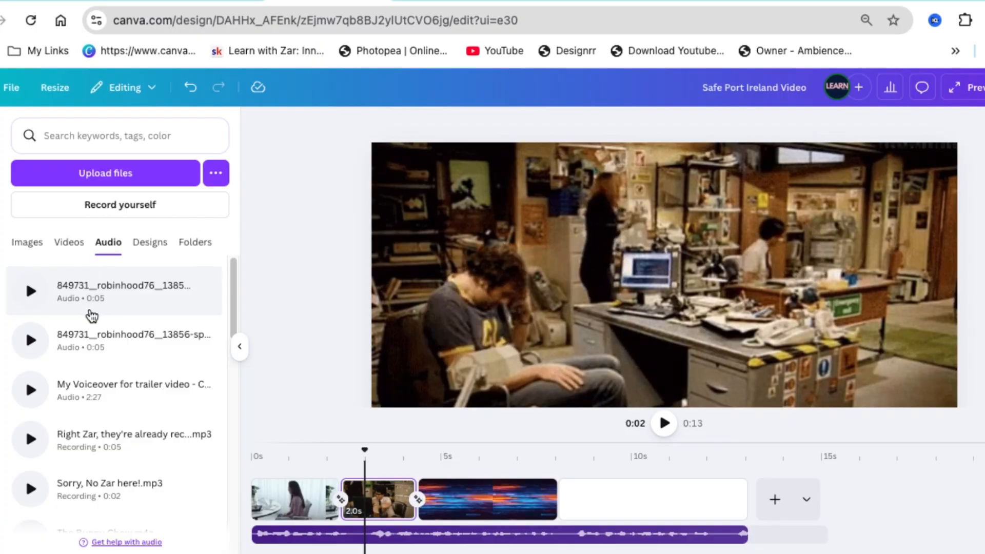
pyautogui.click(31, 291)
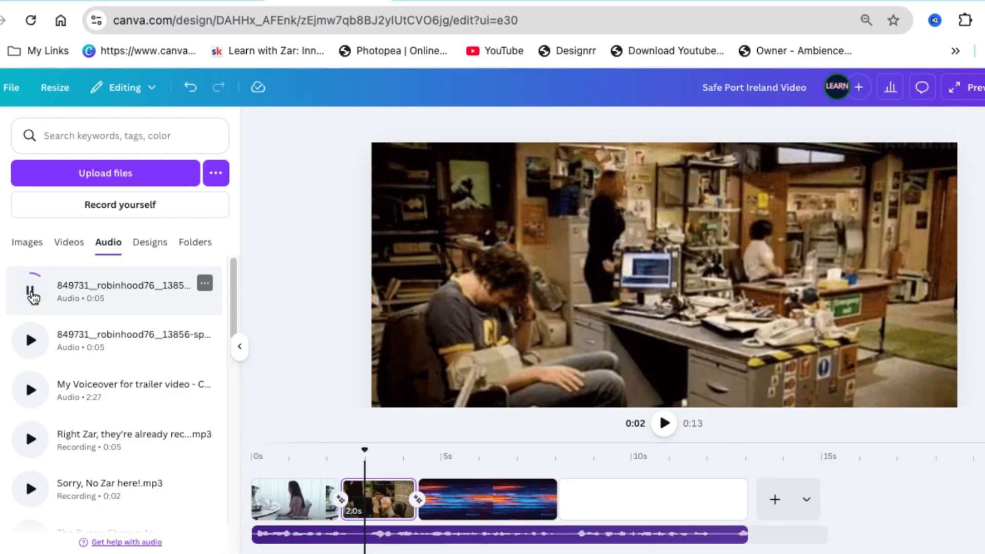
pyautogui.click(33, 296)
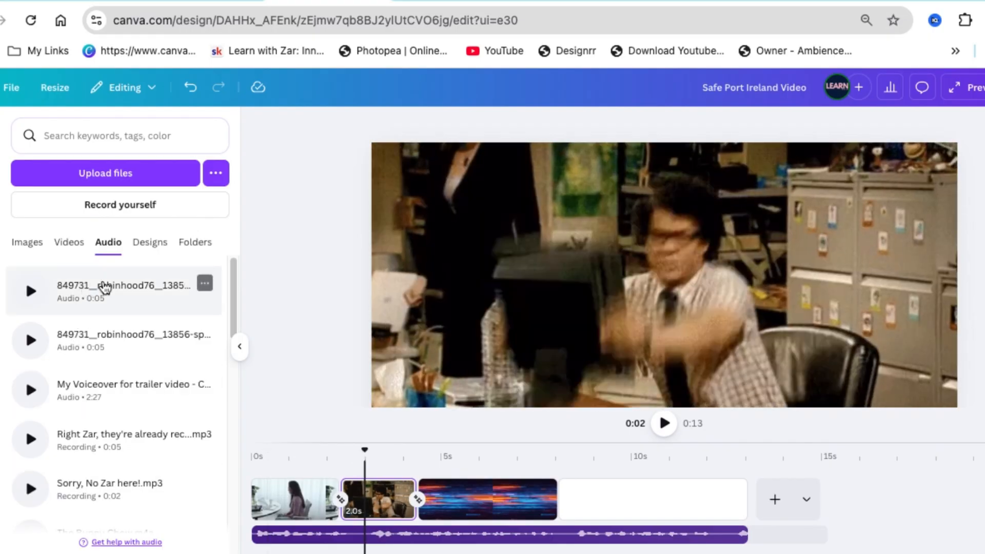
pyautogui.click(105, 288)
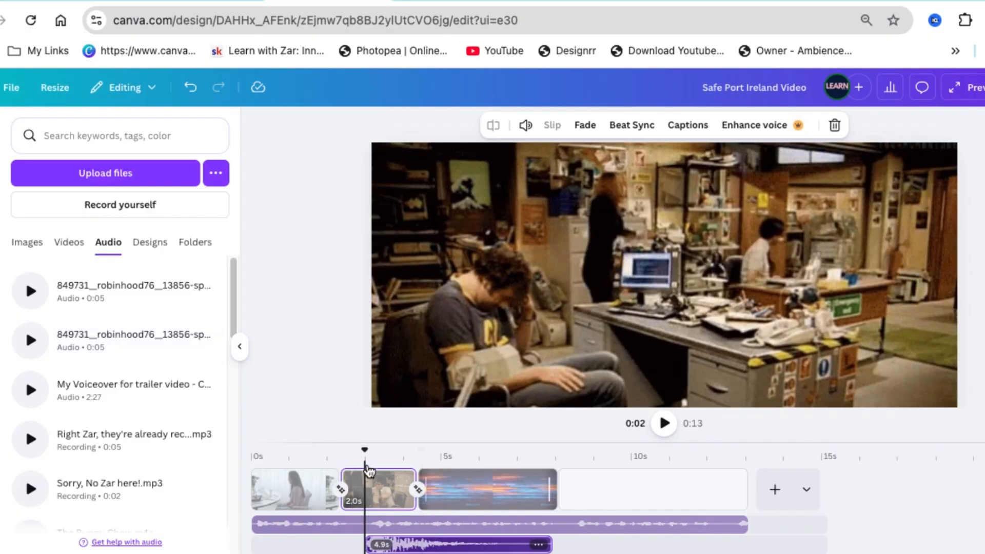
# - Play the timeline from 2.0 s to hear the whoosh sound together with the voiceover
pyautogui.moveTo(354, 456); pyautogui.dragTo(328, 456)
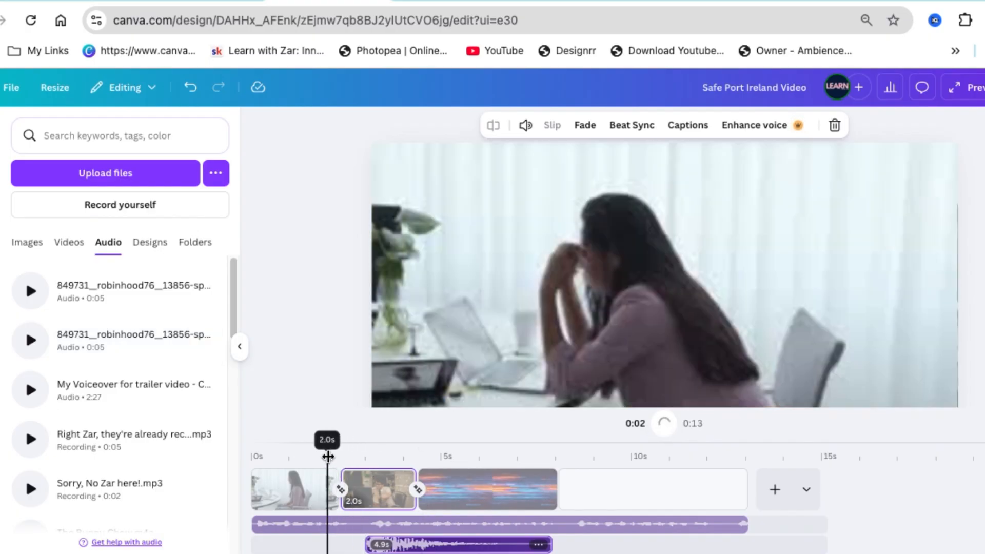
pyautogui.click(666, 424)
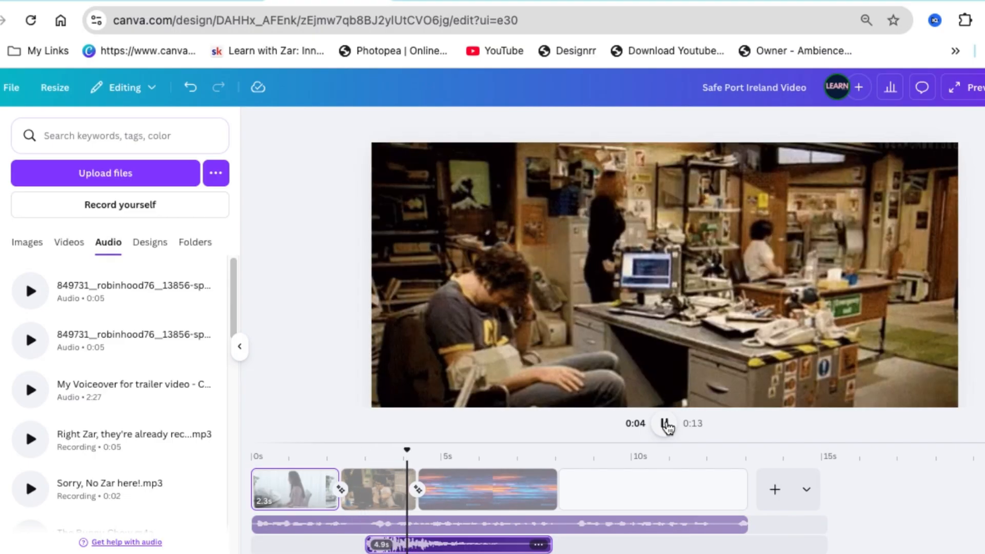
pyautogui.click(666, 424)
# - Shift the whoosh sound slightly later and trim its end to just past the transition into the fast technology clip
pyautogui.click(410, 542)
pyautogui.moveTo(402, 544); pyautogui.dragTo(414, 542)
pyautogui.moveTo(563, 544); pyautogui.dragTo(429, 549)
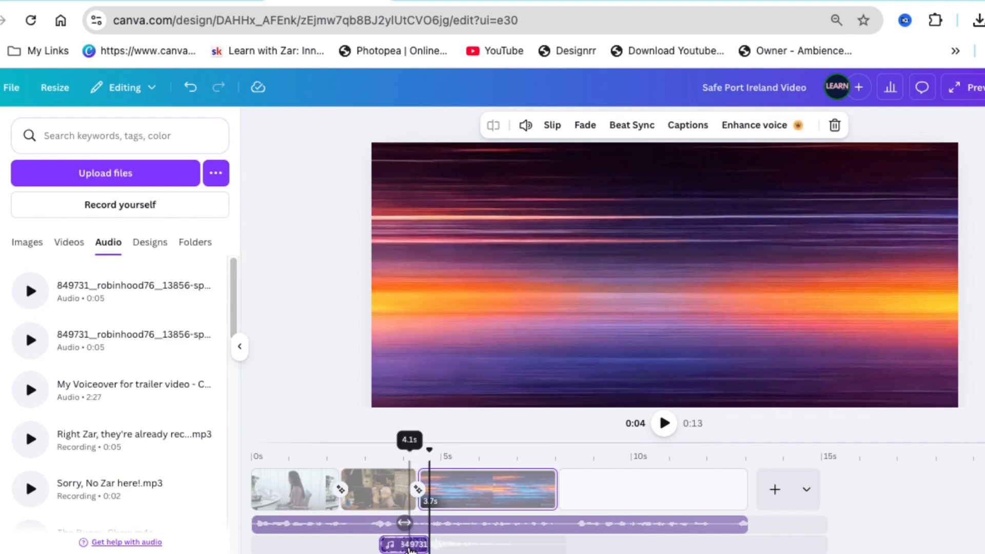
pyautogui.click(410, 551)
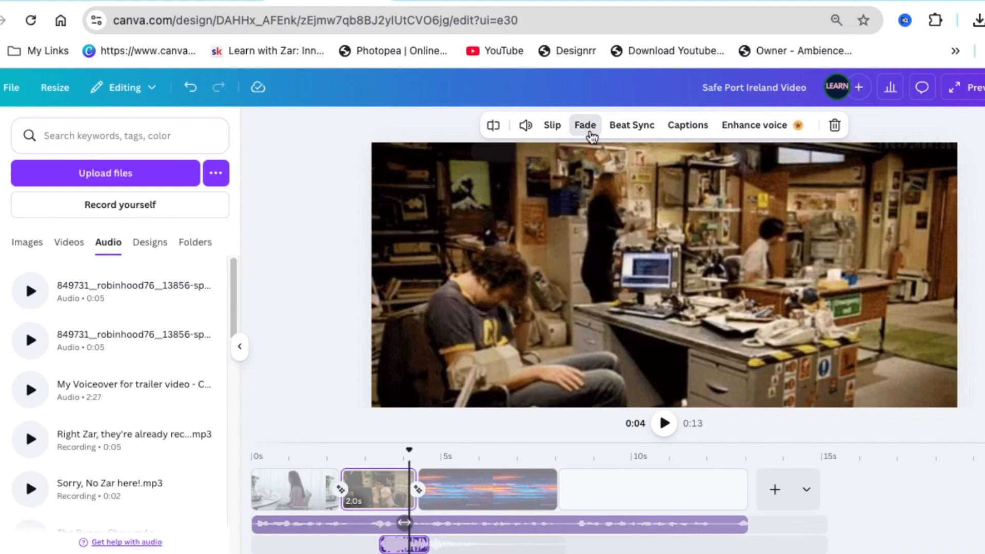
# - Set the whoosh sound's fade-out to 0.5 s, then play the timeline from about 0:01 to hear it
pyautogui.click(585, 125)
pyautogui.moveTo(485, 232); pyautogui.dragTo(620, 237)
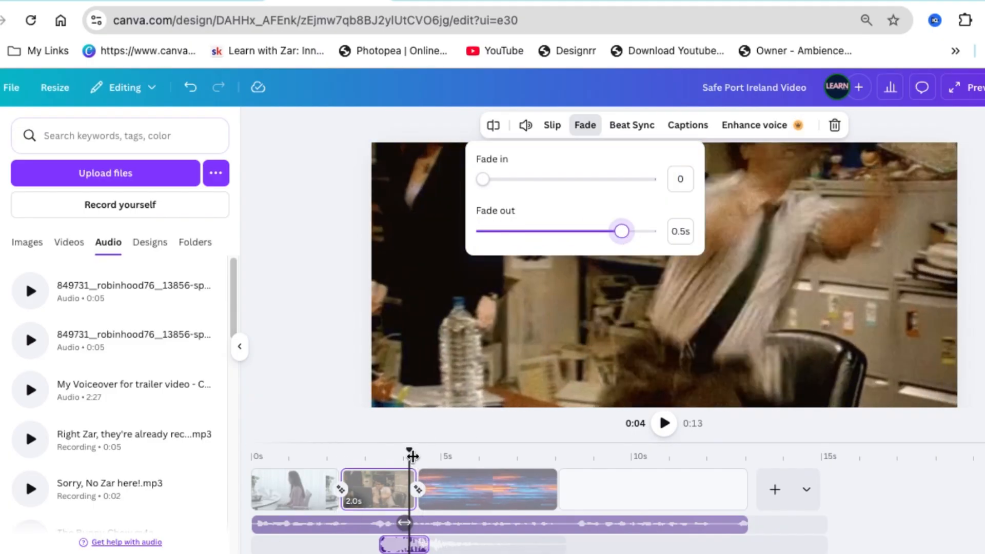
pyautogui.click(409, 453)
pyautogui.moveTo(409, 454); pyautogui.dragTo(308, 459)
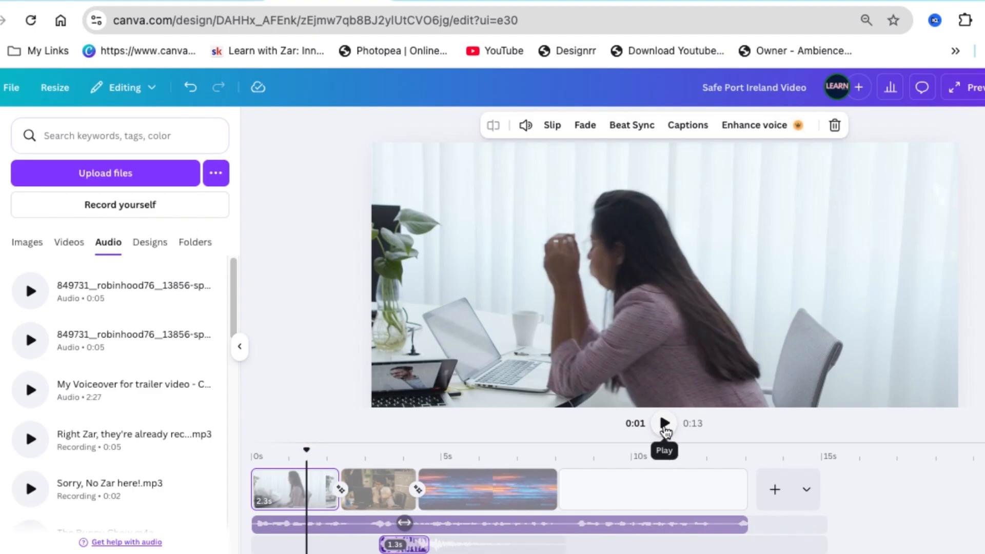
pyautogui.click(665, 425)
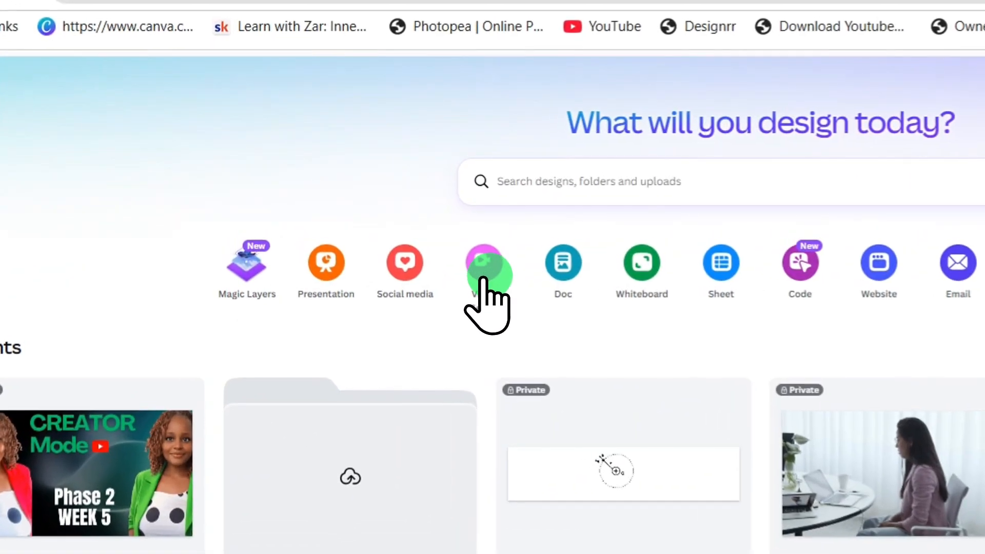
# - Create a new blank Landscape Video design at 1920 × 1080 px from the Canva home page
pyautogui.click(361, 210)
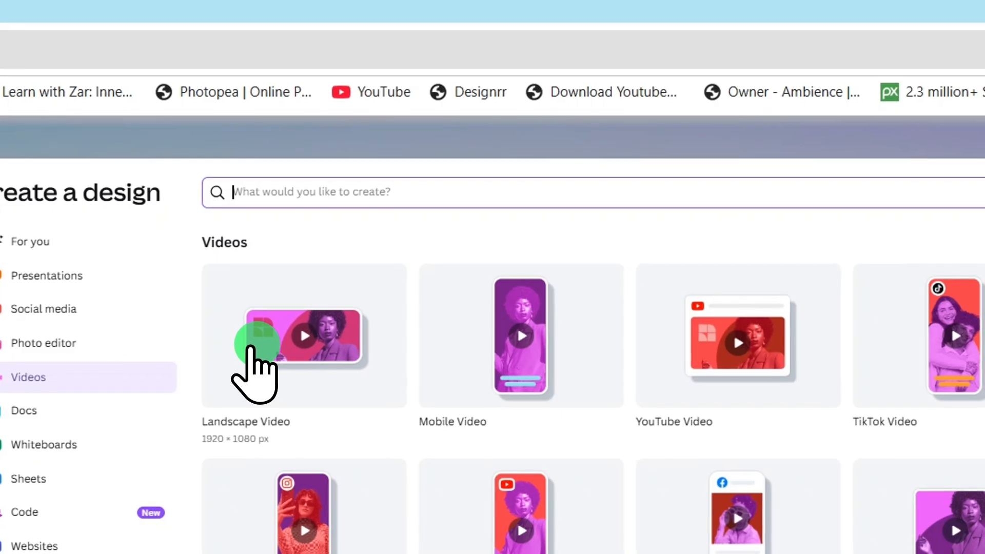
pyautogui.click(293, 329)
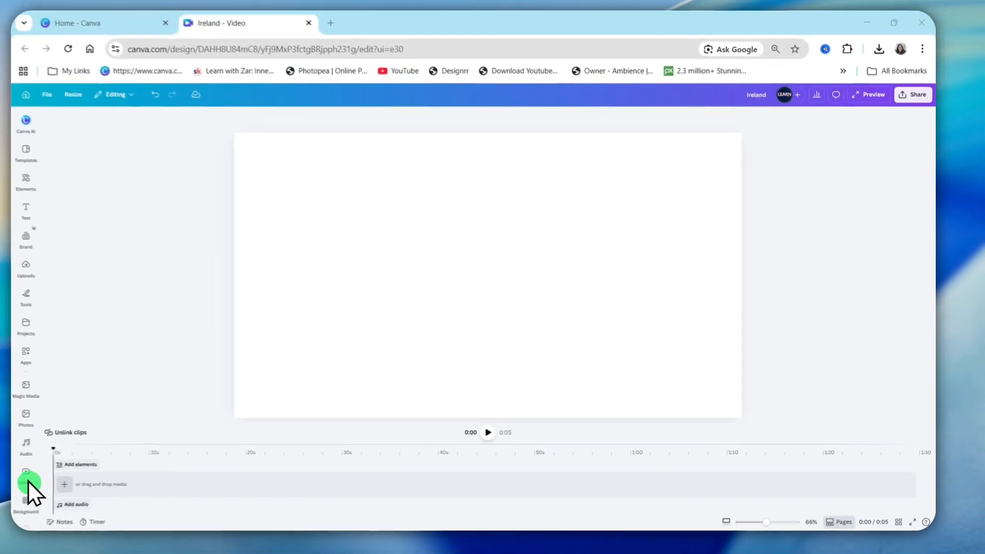
pyautogui.click(29, 491)
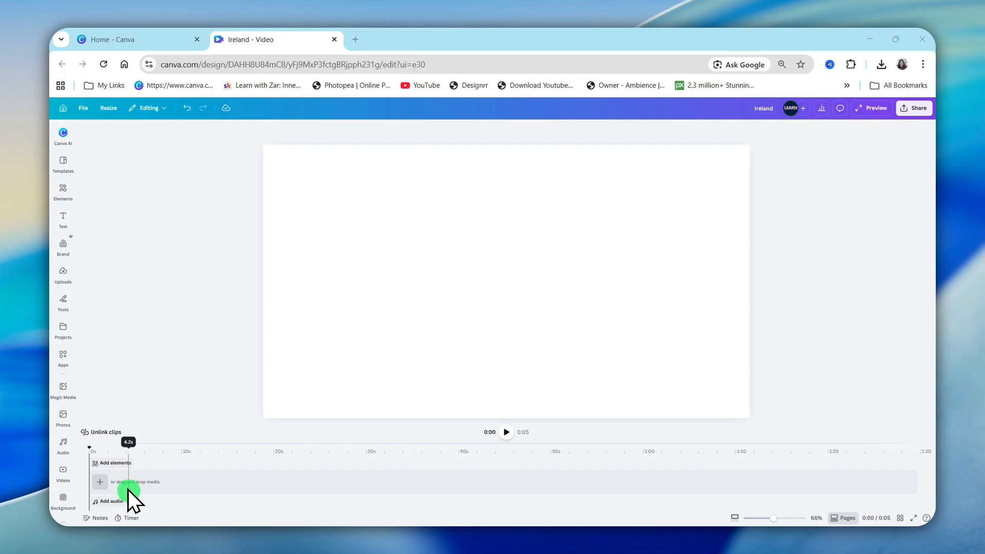
# - Upload "My Voiceover for trailer video - Copy.mp3" from the "Feeling Left Behind How" folder on the Desktop
pyautogui.click(100, 483)
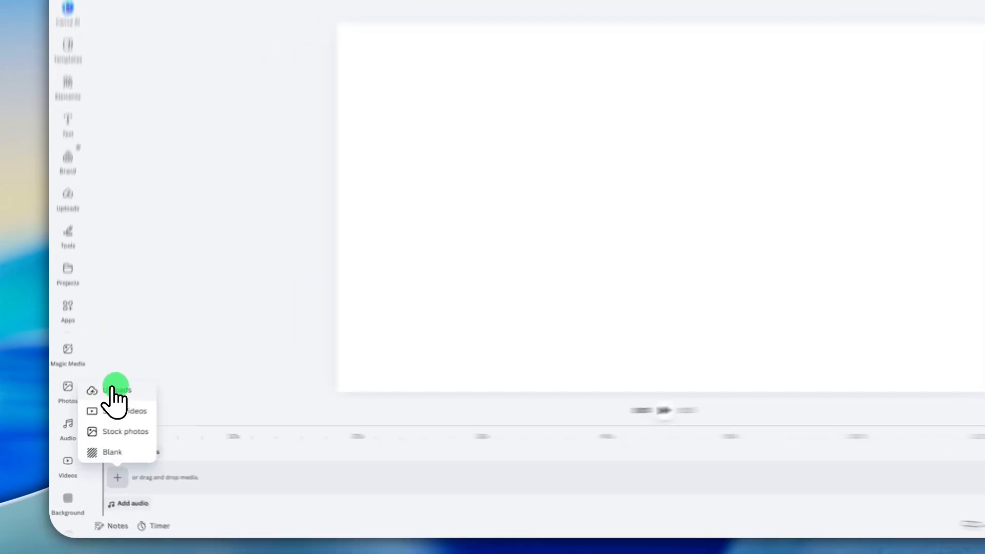
pyautogui.click(93, 417)
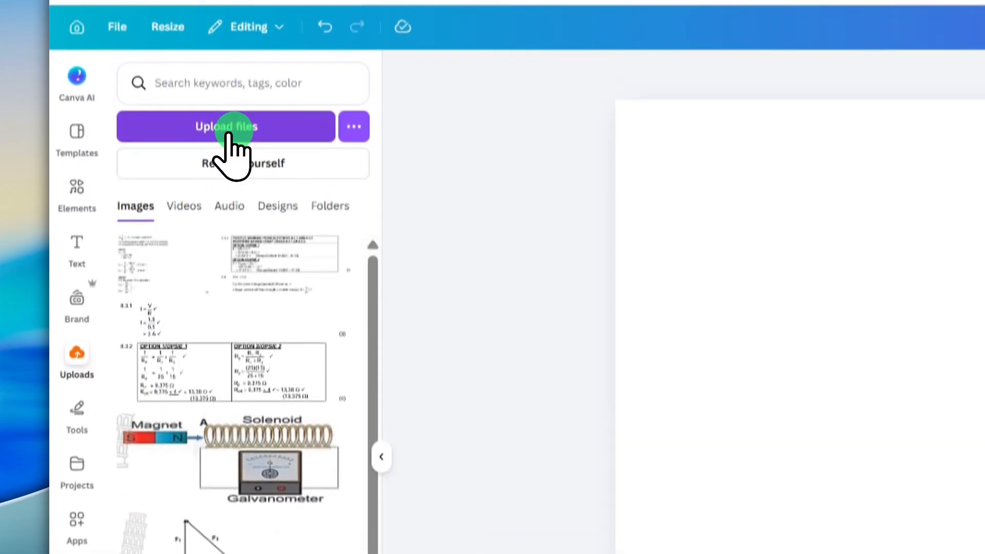
pyautogui.click(234, 152)
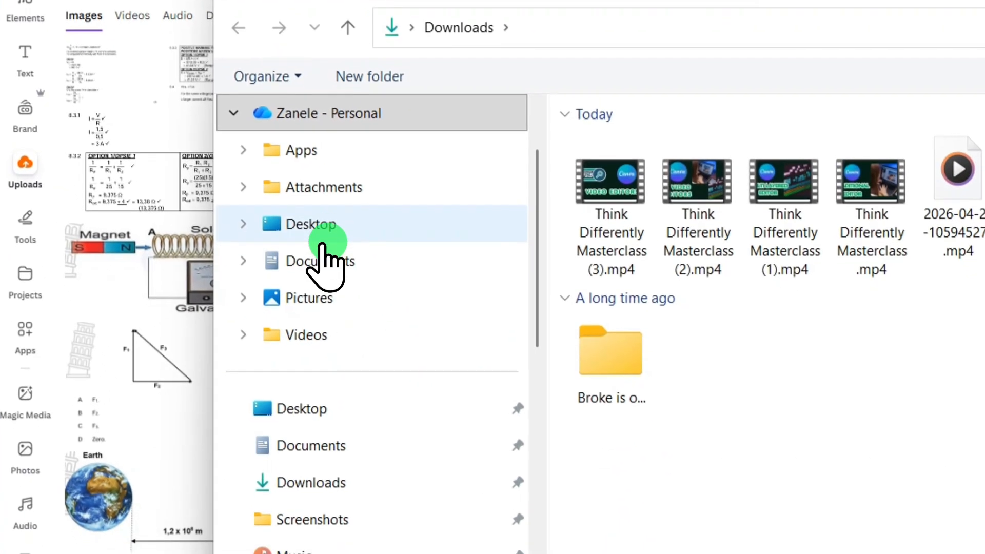
pyautogui.click(334, 263)
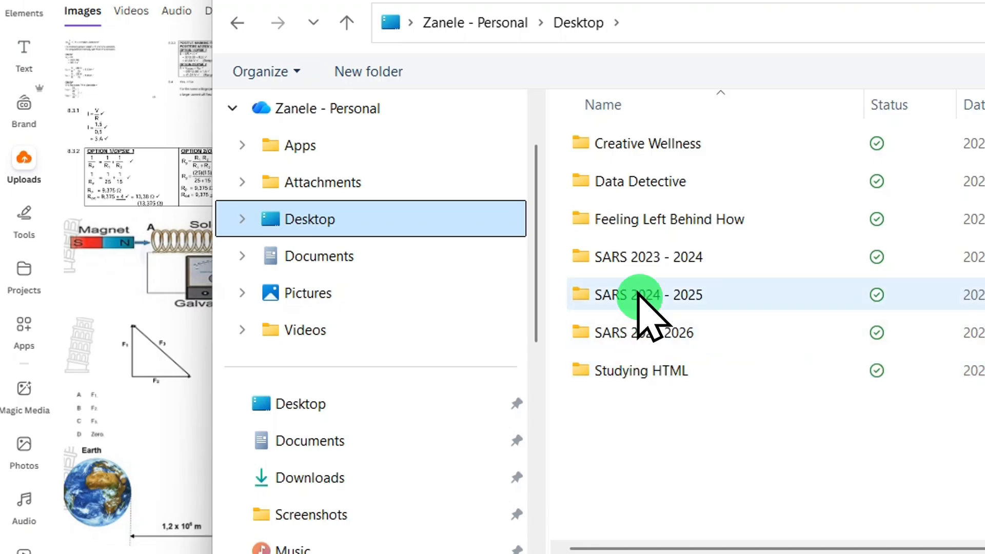
pyautogui.doubleClick(651, 219)
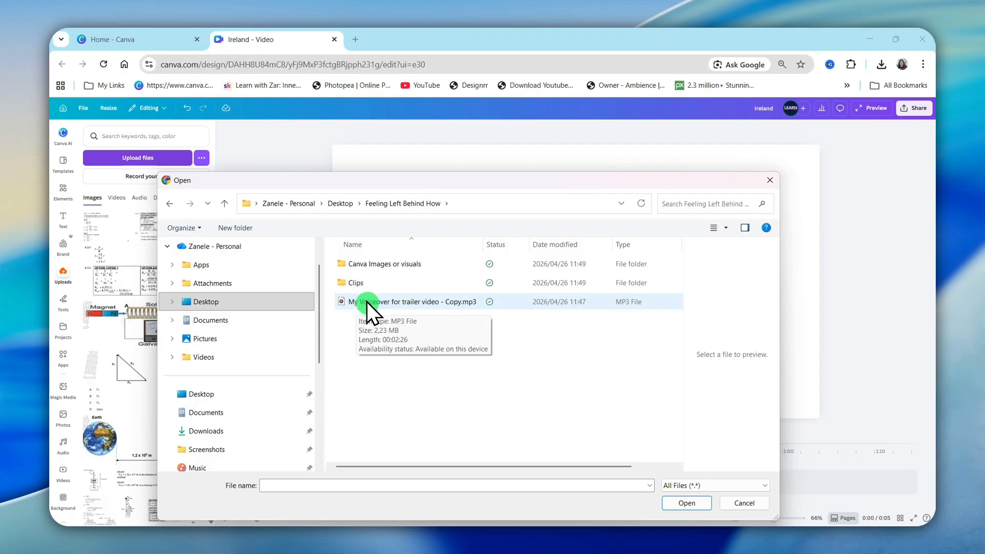
pyautogui.click(368, 302)
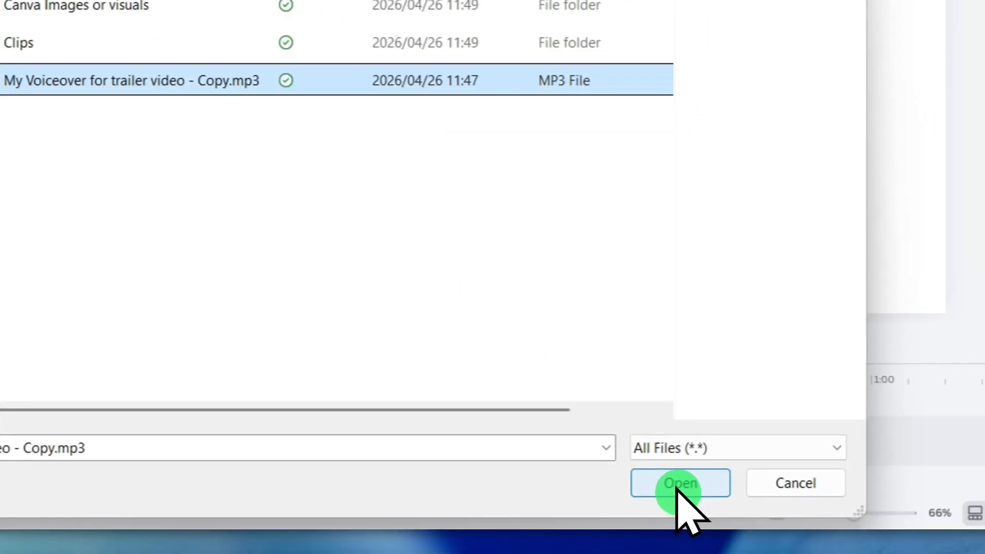
pyautogui.click(914, 549)
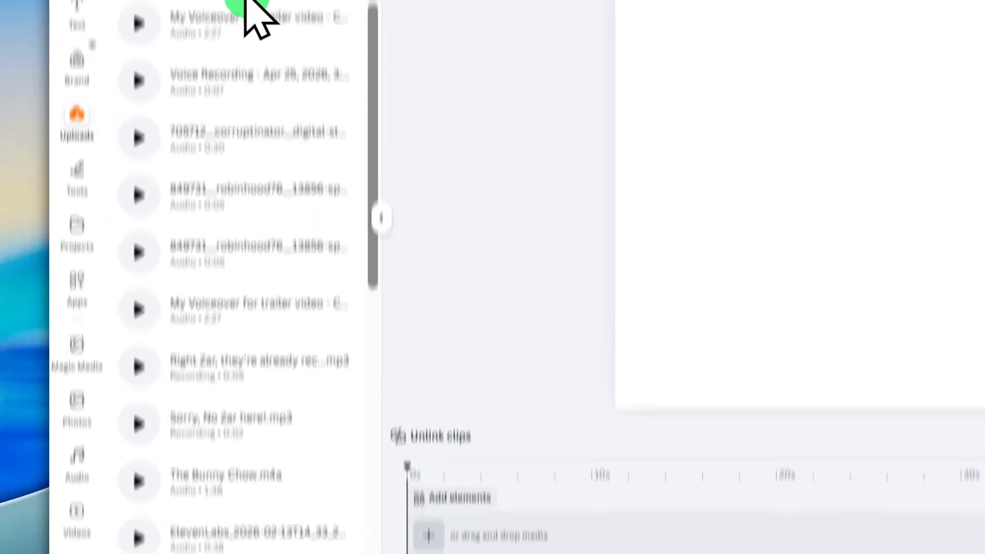
# - Place the uploaded voiceover on the audio track at the start of the timeline
pyautogui.moveTo(246, 215); pyautogui.dragTo(439, 553)
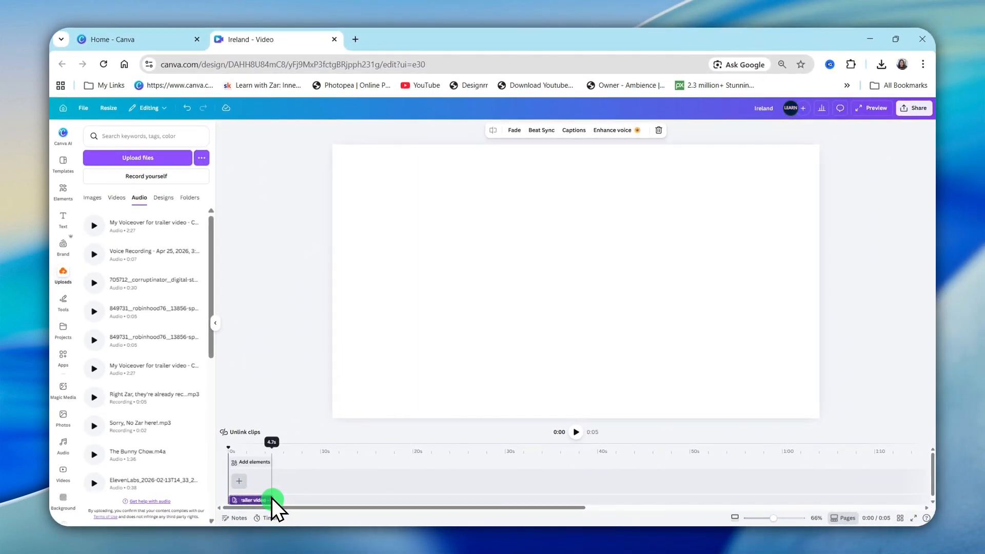
pyautogui.scroll(3, 250, 484)
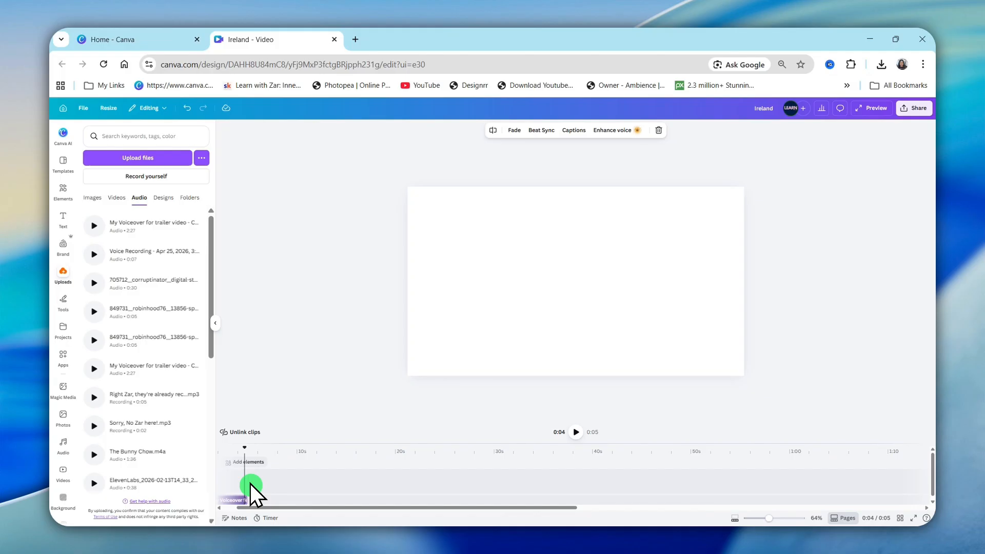
pyautogui.scroll(3, 251, 485)
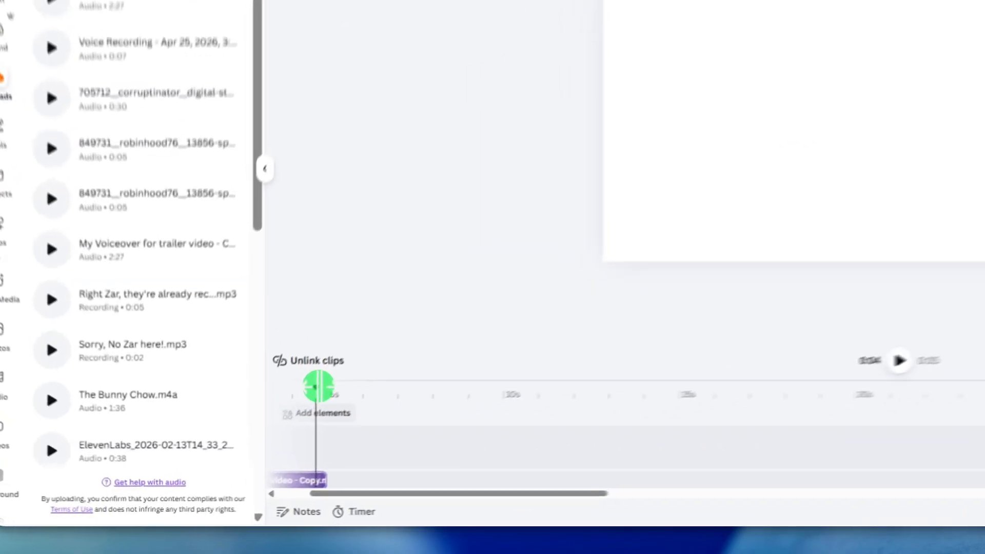
pyautogui.moveTo(245, 449)
pyautogui.mouseDown()
pyautogui.moveTo(398, 466)
pyautogui.moveTo(246, 465)
pyautogui.mouseUp()
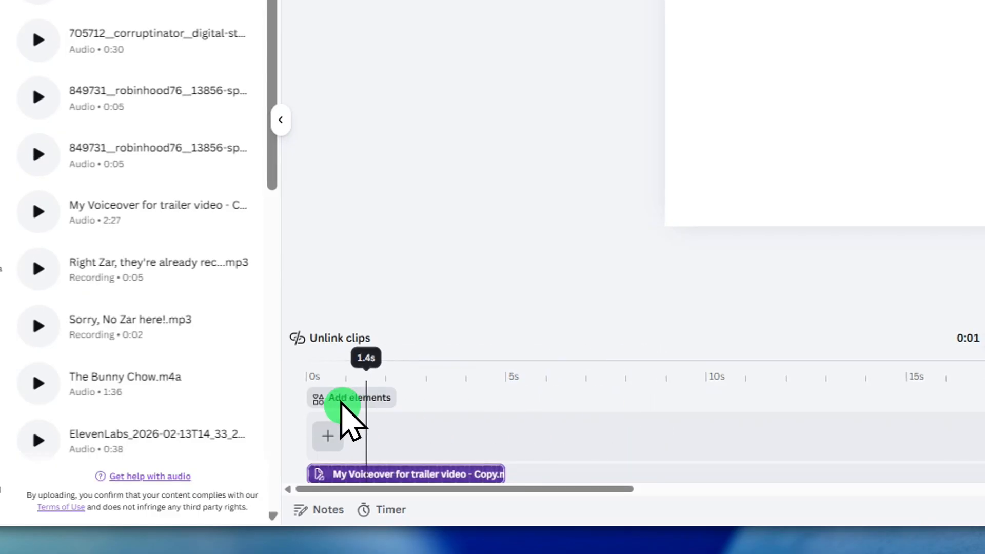
pyautogui.moveTo(341, 405); pyautogui.dragTo(499, 426)
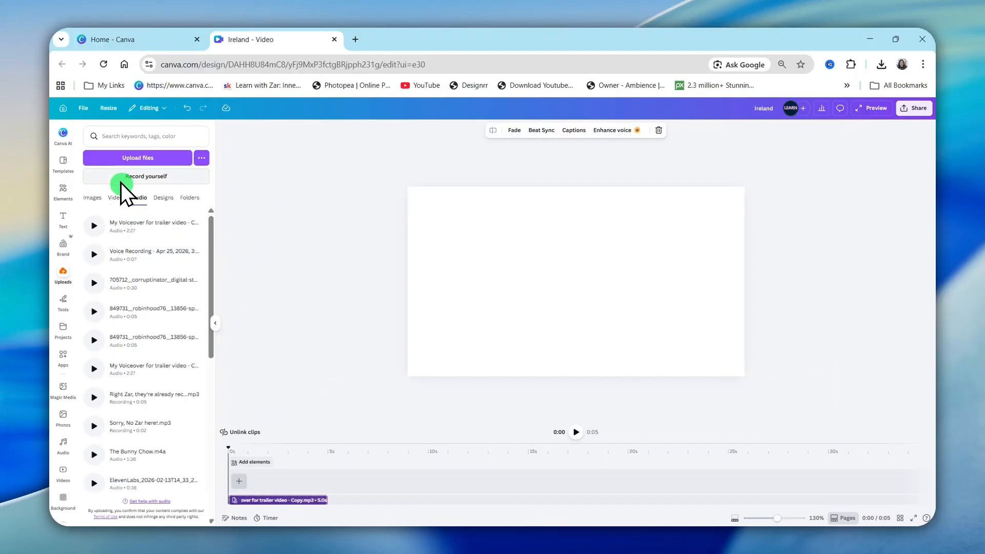
# - Add the 45.1 s stone tower clip from the uploaded videos to the timeline above the voiceover
pyautogui.click(116, 198)
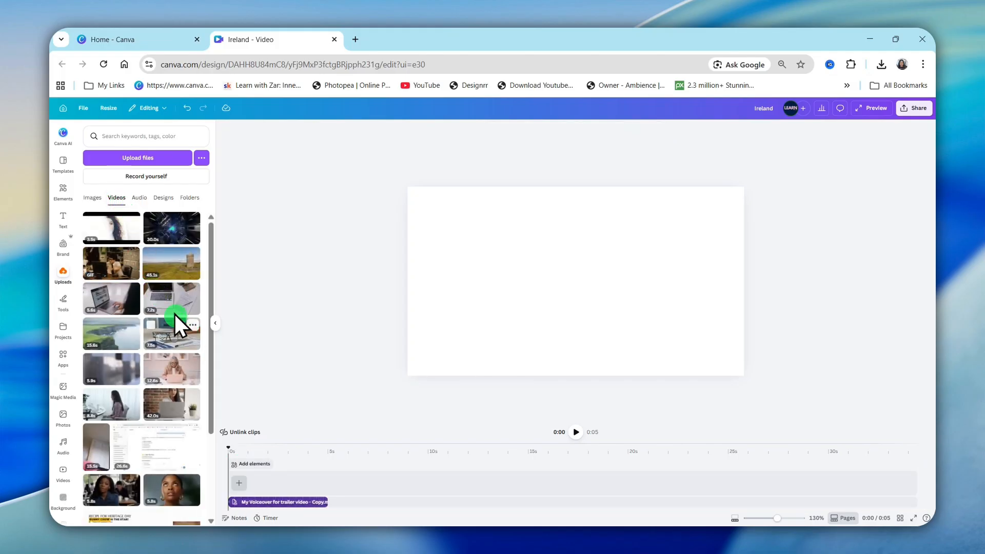
pyautogui.click(166, 265)
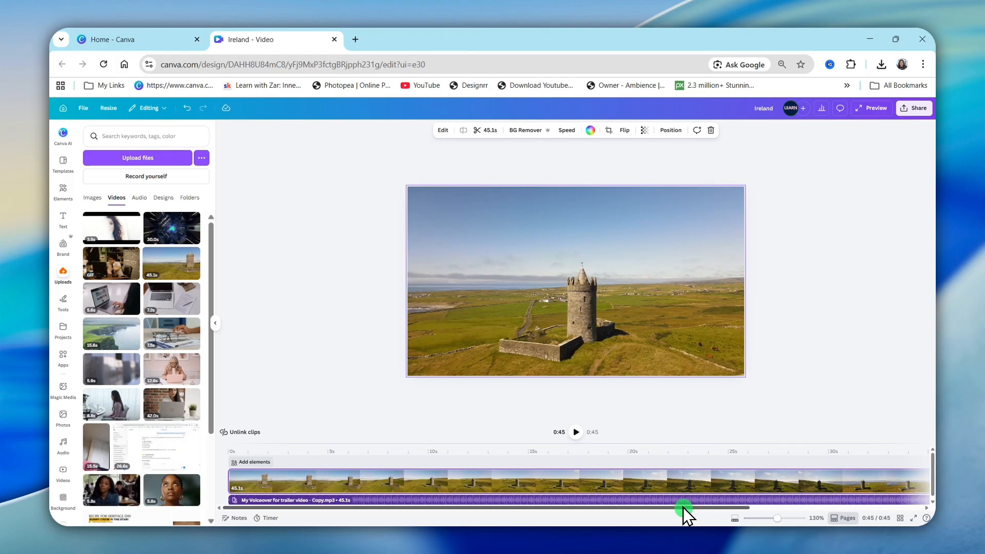
pyautogui.moveTo(681, 507); pyautogui.dragTo(925, 506)
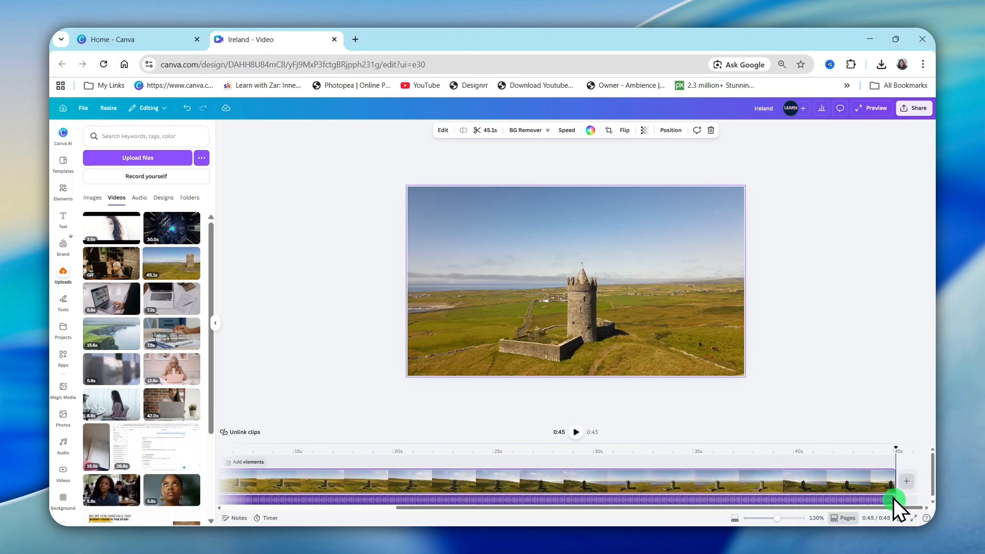
# - Add a heading text element over the tower clip with its start at about 0:09
pyautogui.moveTo(897, 448)
pyautogui.mouseDown()
pyautogui.moveTo(537, 469)
pyautogui.moveTo(154, 473)
pyautogui.mouseUp()
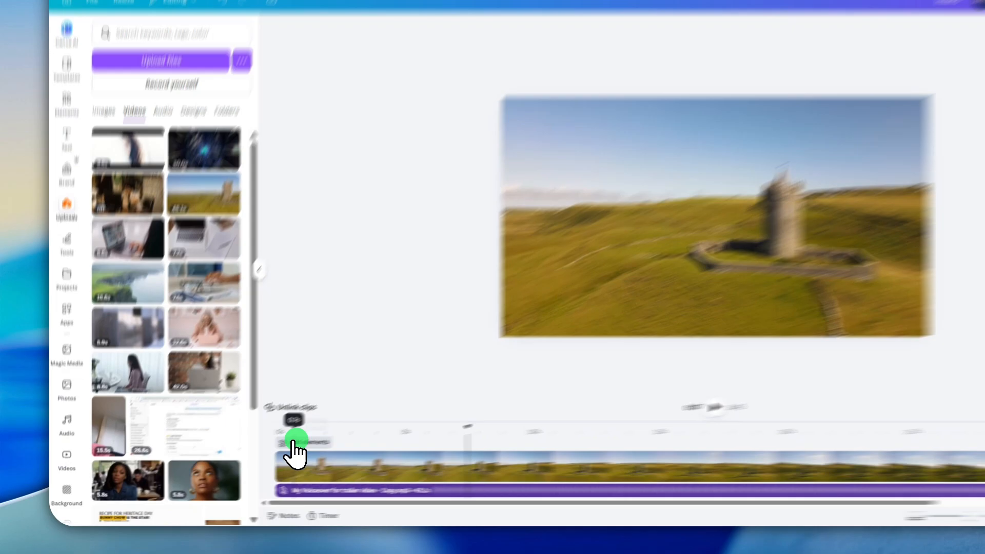
pyautogui.click(294, 442)
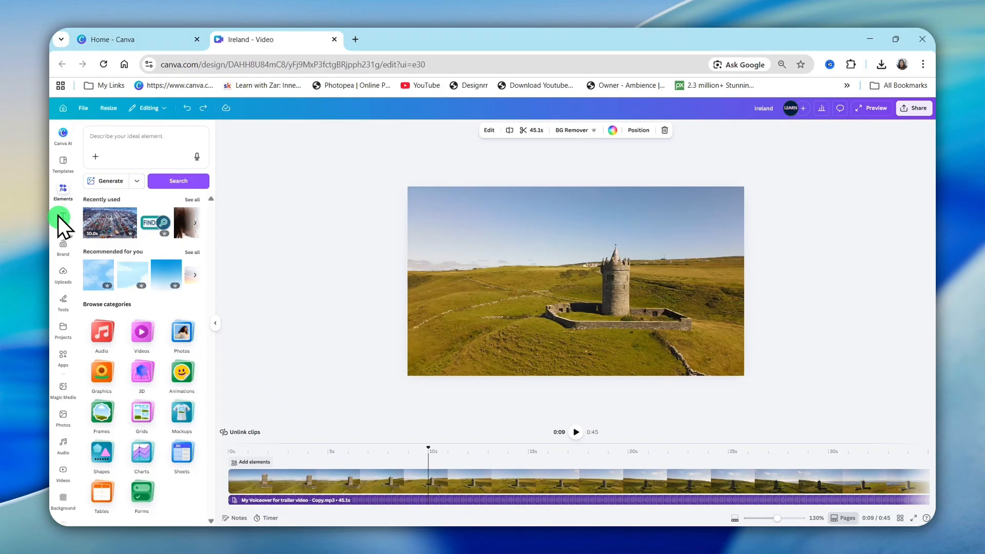
pyautogui.click(61, 219)
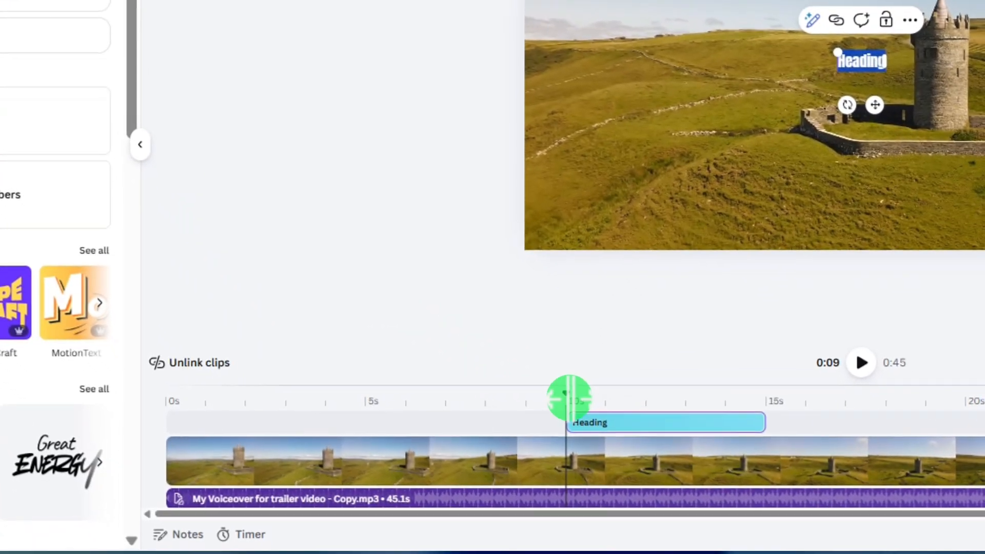
# - Enlarge the heading to a font size of 116 and move it into the upper-left corner of the video frame
pyautogui.moveTo(563, 397); pyautogui.dragTo(670, 398)
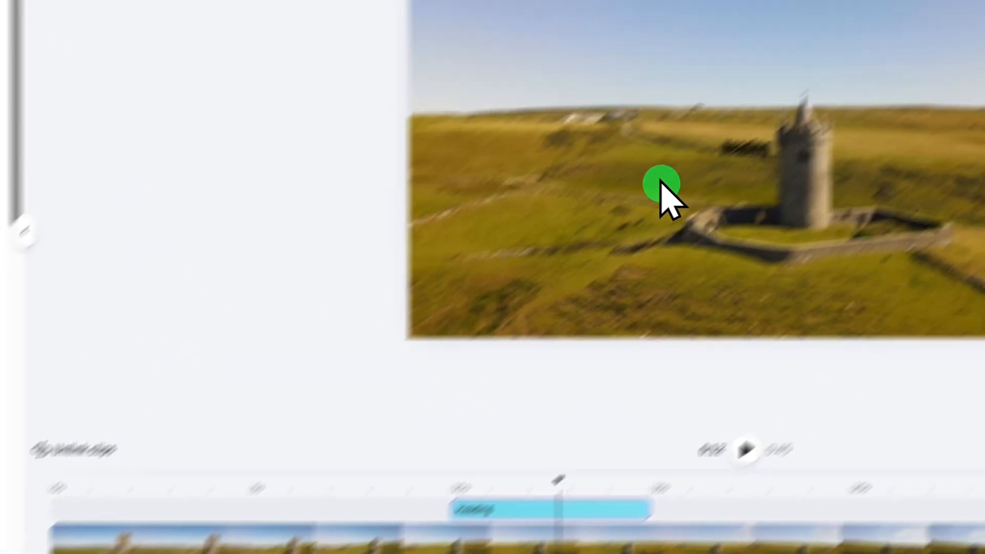
pyautogui.doubleClick(842, 55)
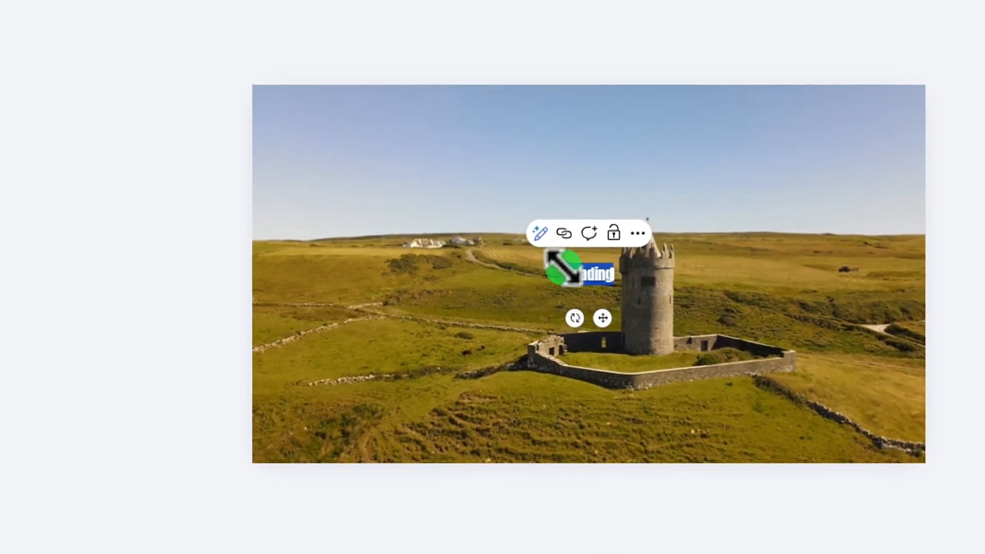
pyautogui.moveTo(565, 263); pyautogui.dragTo(438, 220)
pyautogui.click(510, 249)
pyautogui.click(523, 252)
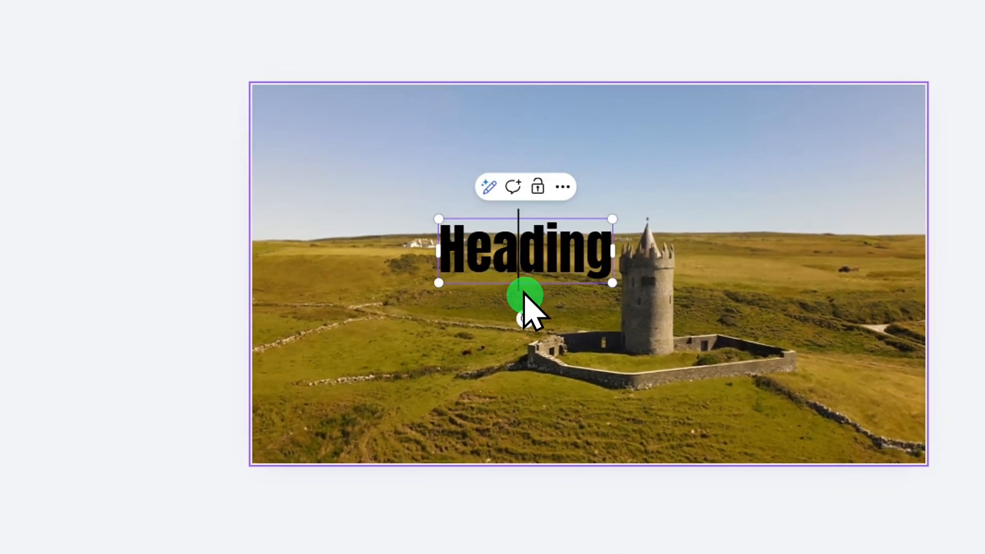
pyautogui.click(532, 344)
pyautogui.moveTo(553, 252); pyautogui.dragTo(393, 154)
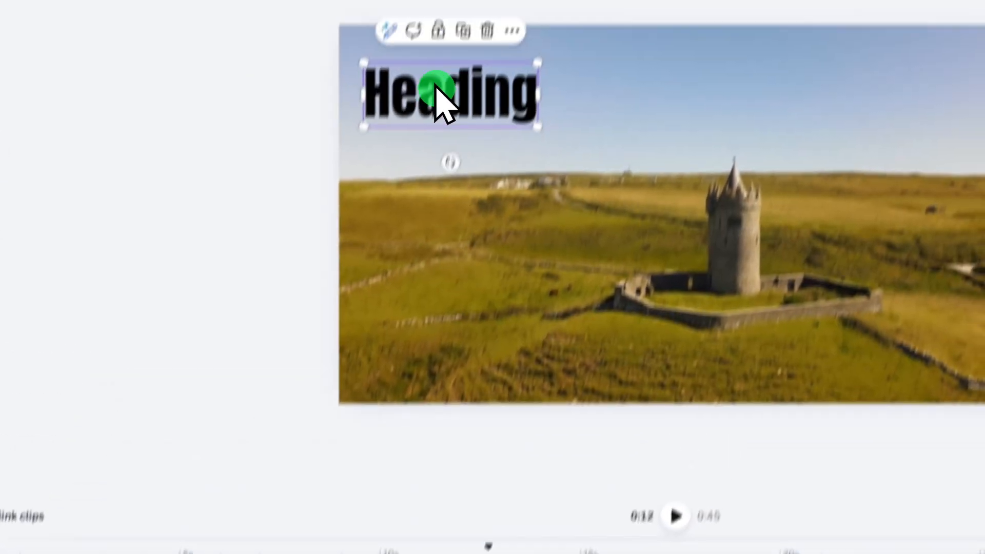
# - Apply a text effect with a dark outline, grey fill and offset shadow to the heading
pyautogui.doubleClick(484, 0)
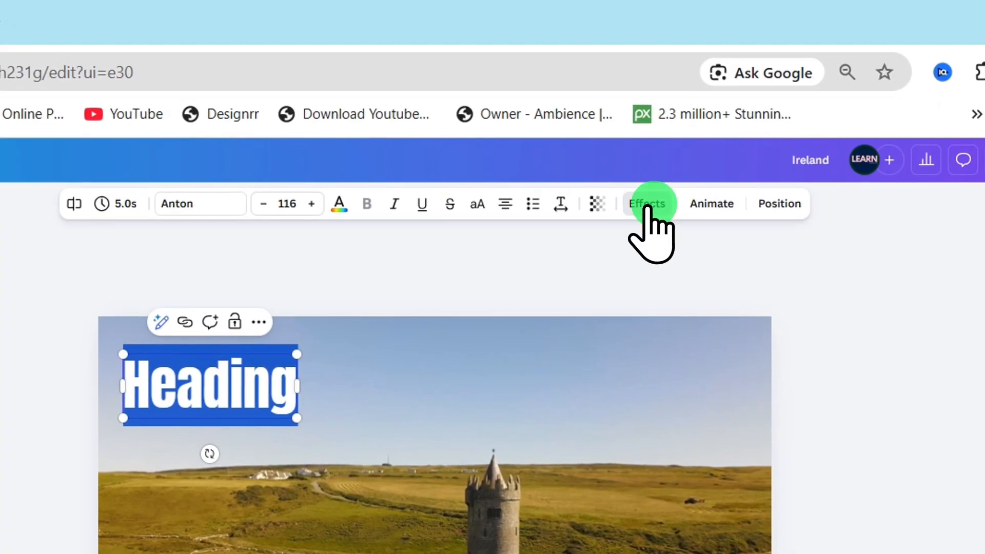
pyautogui.click(647, 204)
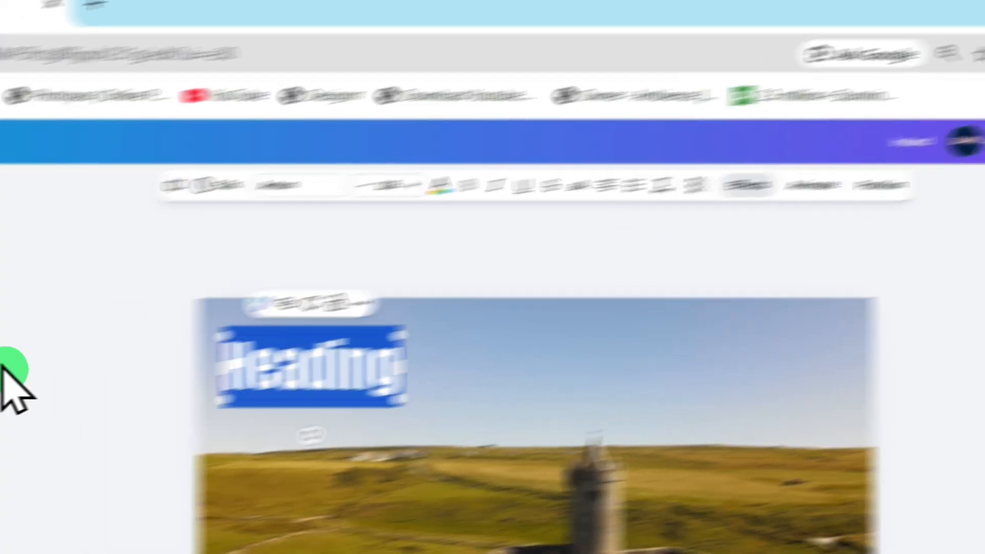
pyautogui.click(216, 267)
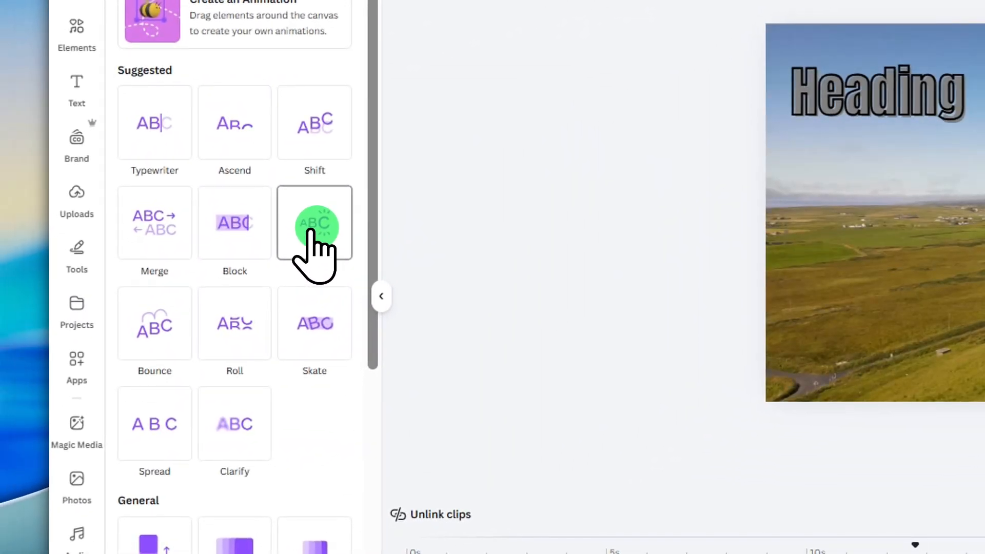
# - Apply the Burst animation to the heading, adjust its intensity and set the playhead just before the heading starts
pyautogui.click(310, 234)
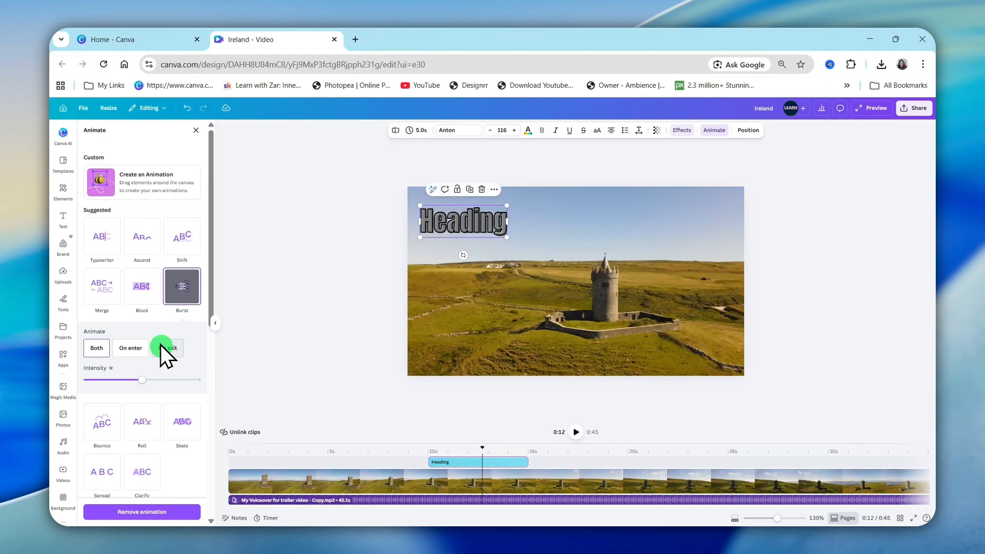
pyautogui.moveTo(122, 381); pyautogui.dragTo(131, 379)
pyautogui.moveTo(482, 449); pyautogui.dragTo(422, 451)
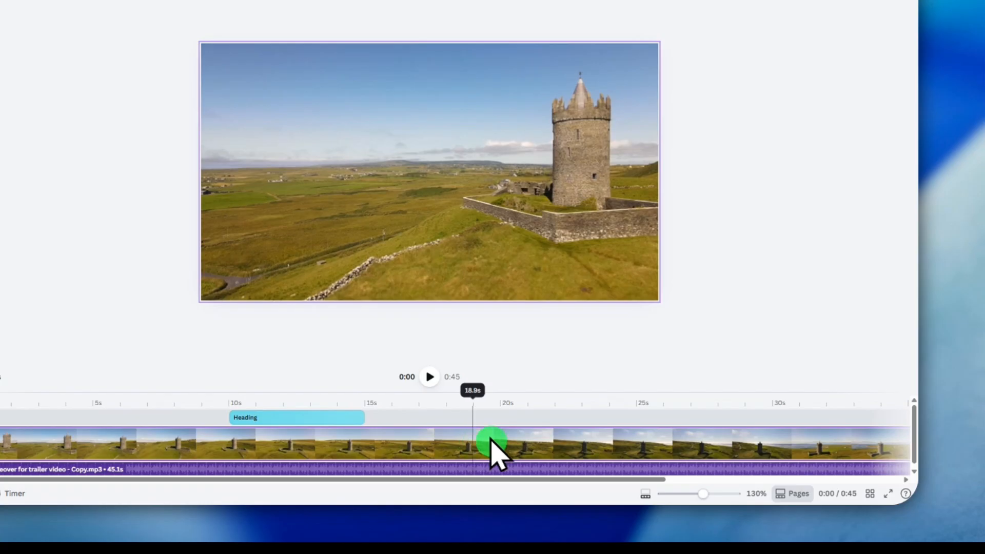
# - Trim the end of the tower clip to about 40.9 seconds and split the clip at about 0:23
pyautogui.hscroll(5, 623, 481)
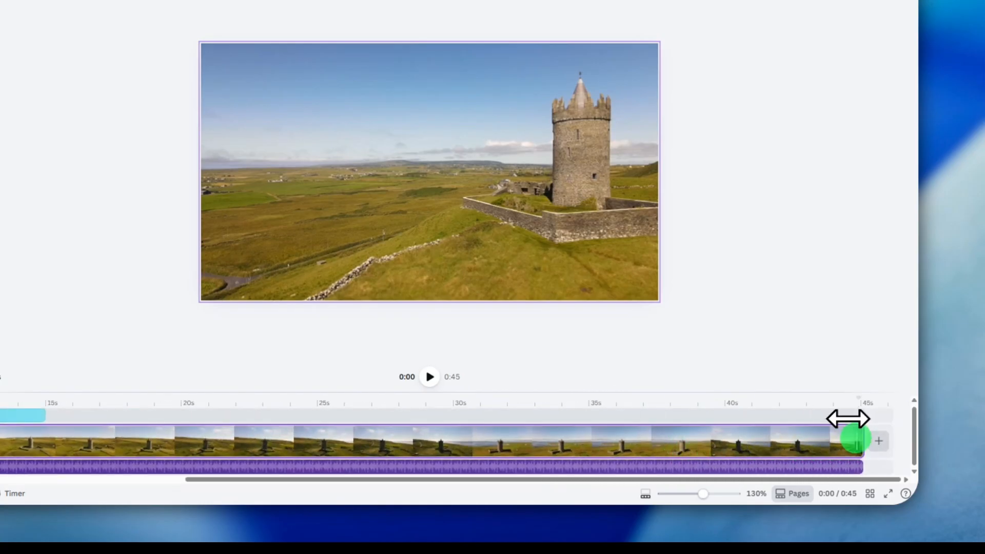
pyautogui.moveTo(854, 420); pyautogui.dragTo(763, 444)
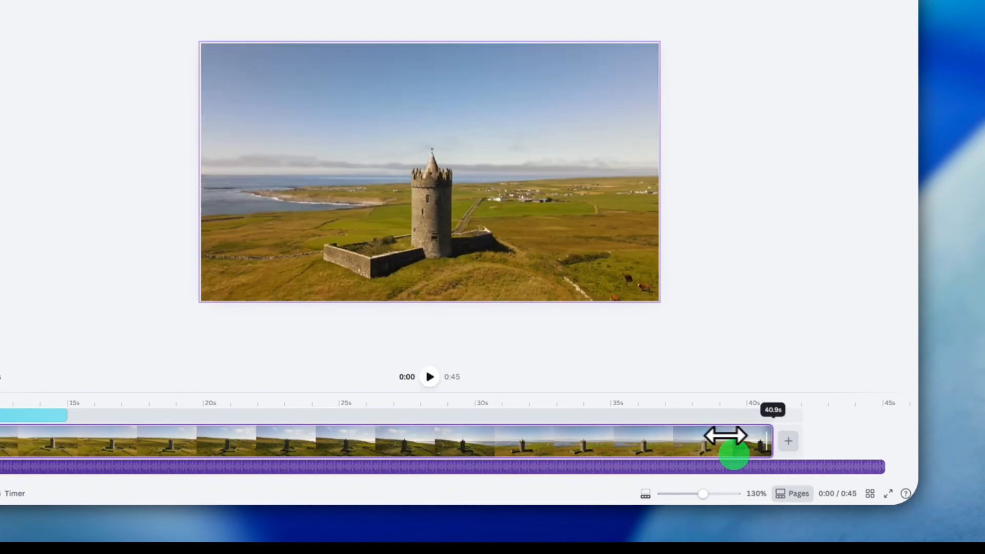
pyautogui.click(399, 409)
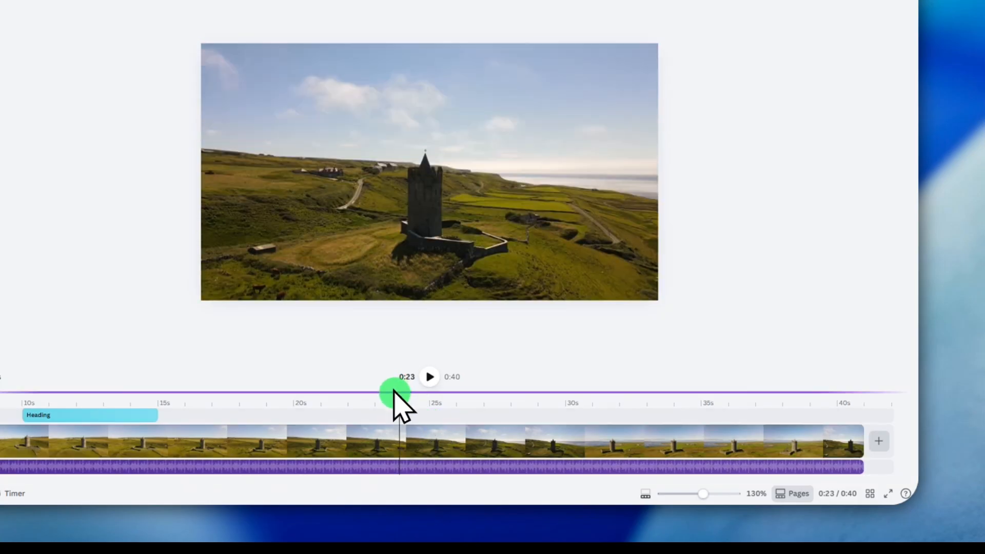
pyautogui.click(393, 433)
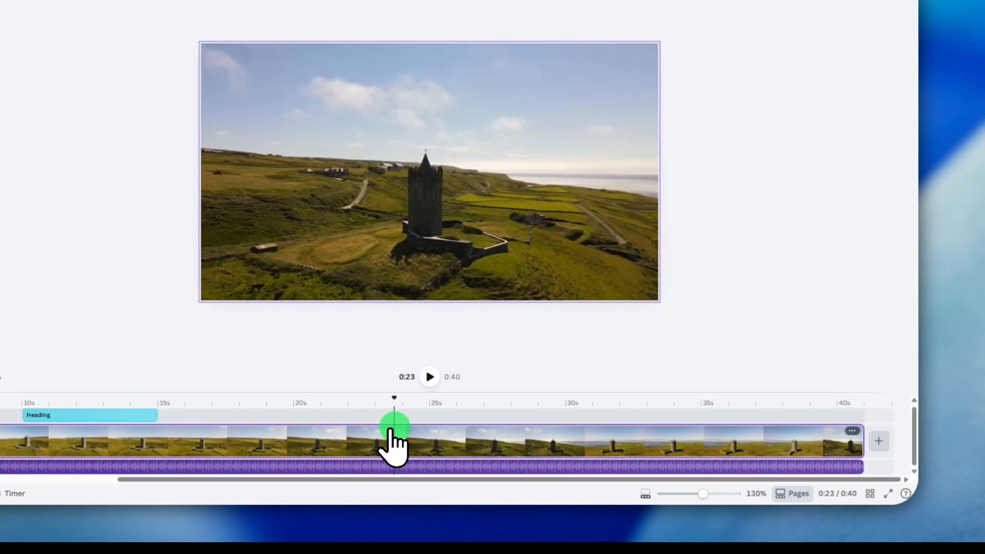
pyautogui.rightClick(393, 442)
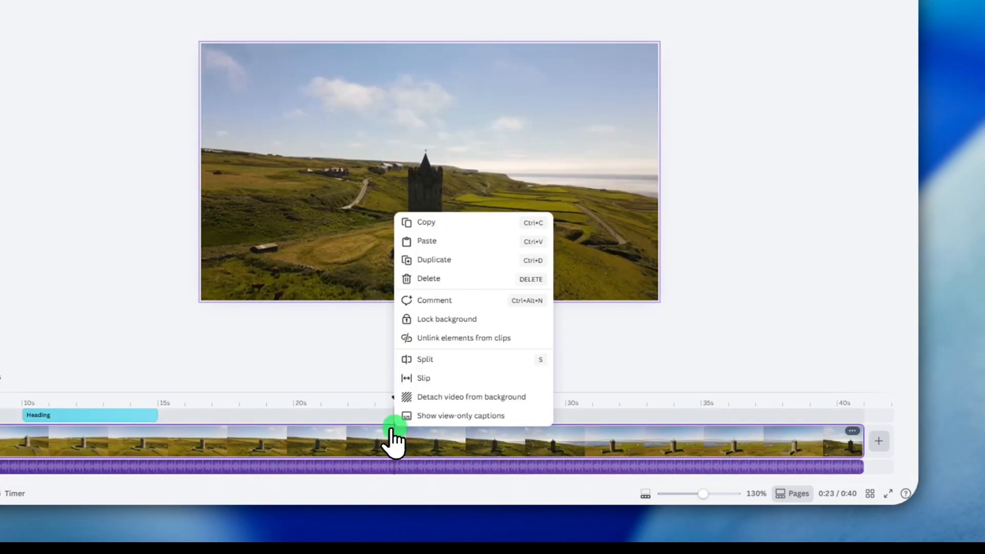
pyautogui.click(423, 360)
# - Trim the footage around the split so that the first tower clip lasts 19.9 seconds, and select that clip
pyautogui.click(416, 425)
pyautogui.moveTo(405, 437); pyautogui.dragTo(381, 425)
pyautogui.click(421, 442)
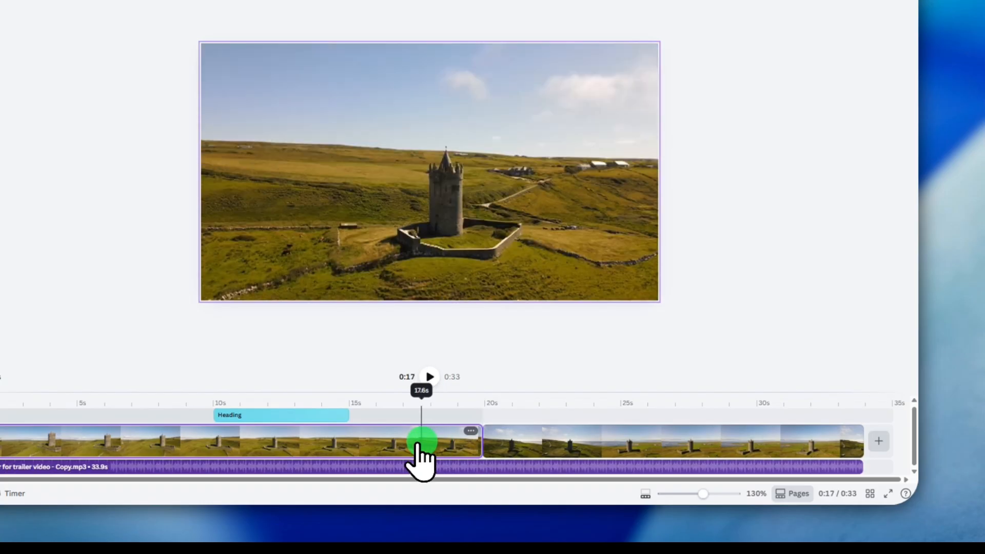
# - Add a Match & Move transition between the two tower clips and lengthen its duration
pyautogui.rightClick(466, 434)
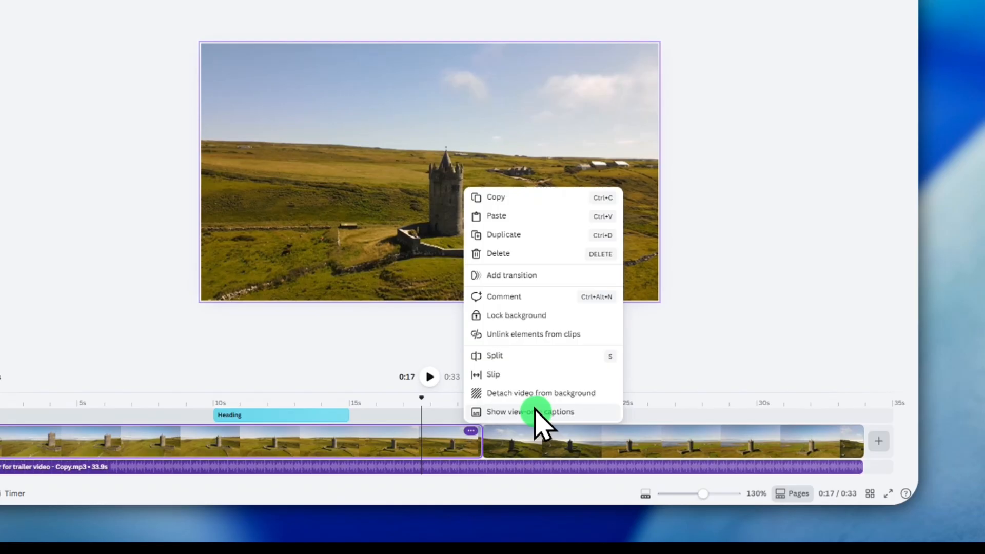
pyautogui.click(506, 277)
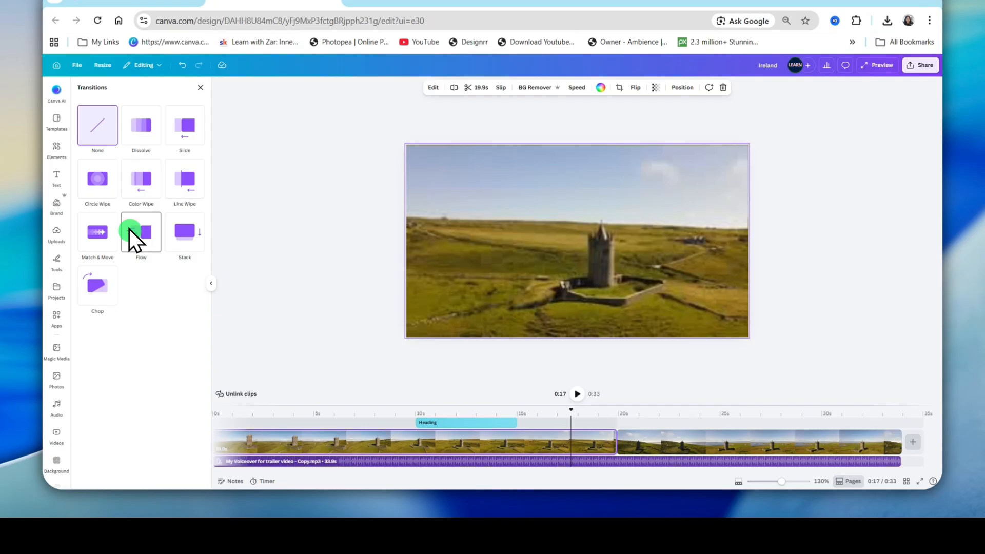
pyautogui.click(97, 237)
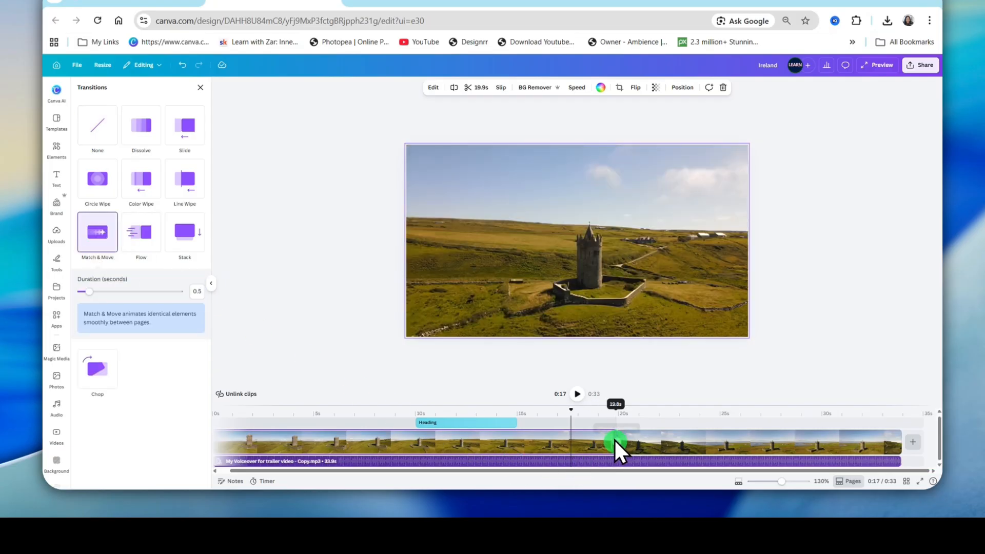
pyautogui.moveTo(87, 297); pyautogui.dragTo(124, 300)
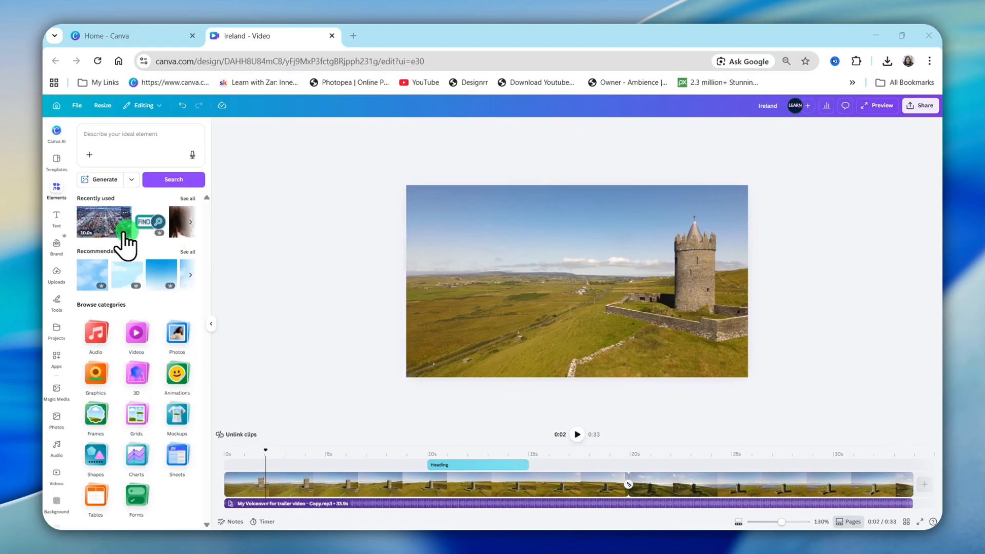
# - Place the recently used container port video on the timeline at about 0:02 and the laptop photo above it at about 0:06
pyautogui.moveTo(98, 224); pyautogui.dragTo(135, 247)
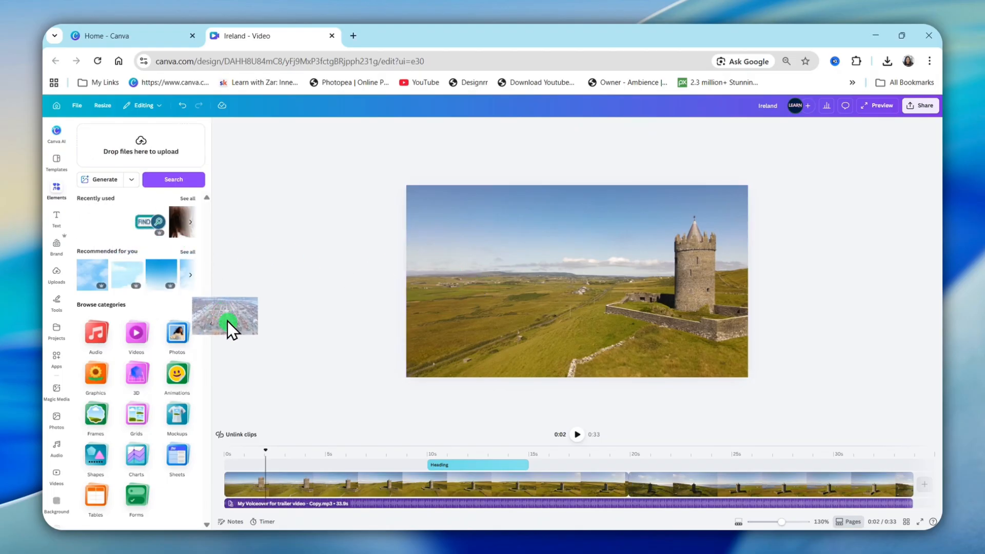
pyautogui.moveTo(227, 321); pyautogui.dragTo(296, 460)
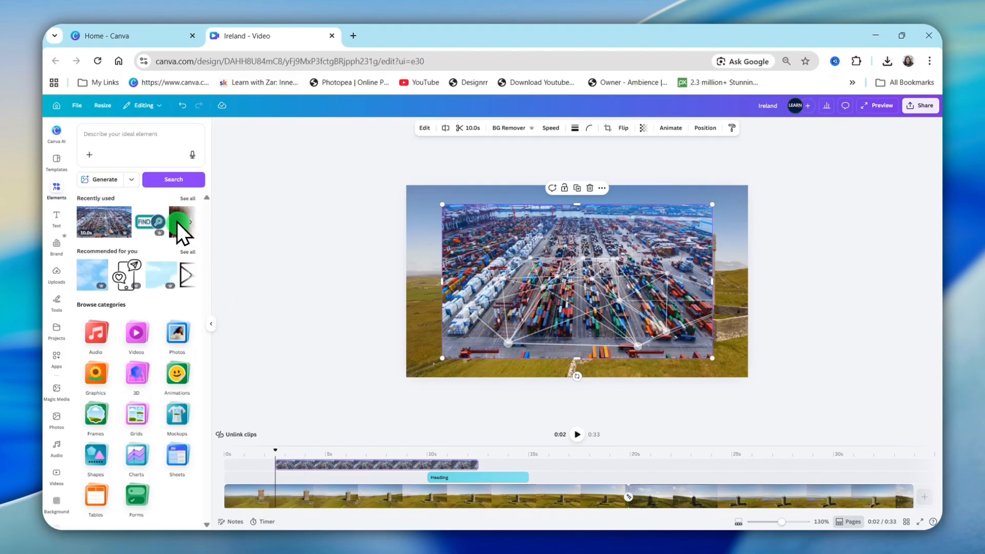
pyautogui.moveTo(121, 231); pyautogui.dragTo(373, 419)
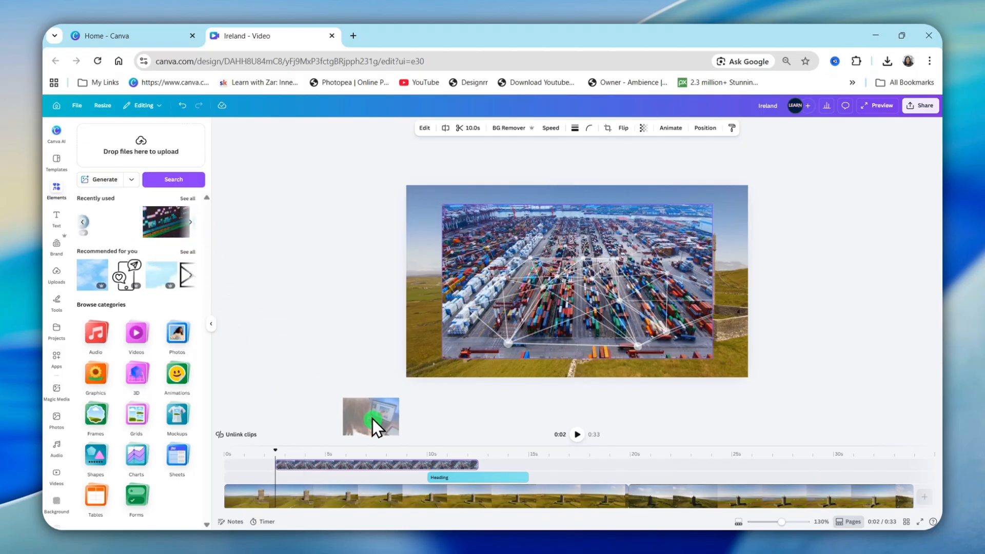
pyautogui.moveTo(380, 457)
pyautogui.mouseDown()
pyautogui.moveTo(383, 468)
pyautogui.moveTo(379, 460)
pyautogui.mouseUp()
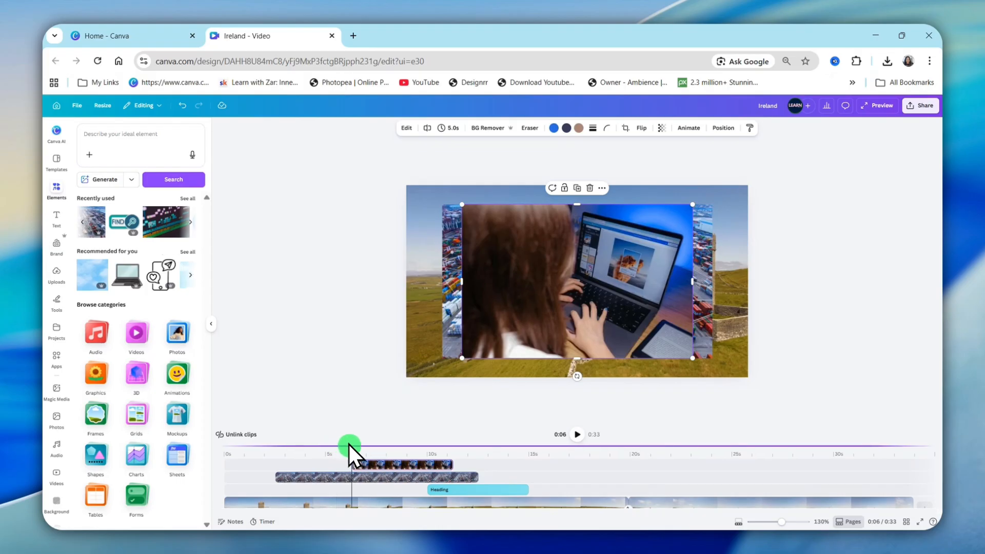
# - Play back the overlapping overlays briefly and shorten the laptop photo to 2.5 seconds on the timeline
pyautogui.press('space')
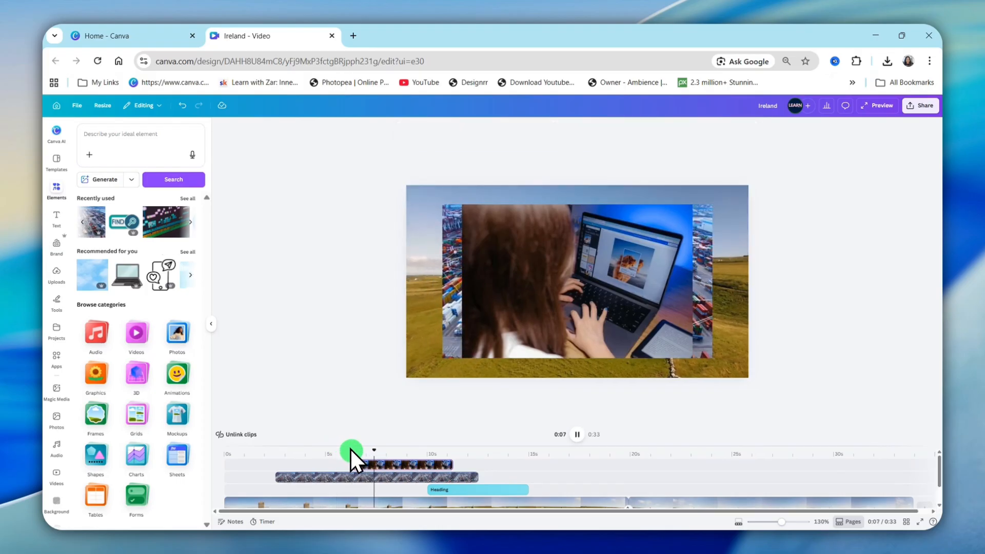
pyautogui.click(351, 462)
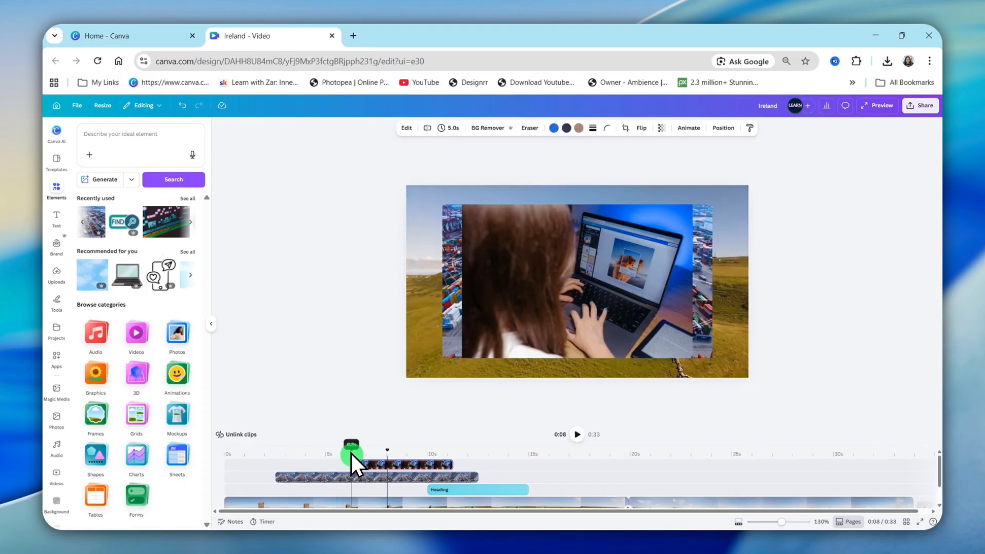
pyautogui.click(386, 472)
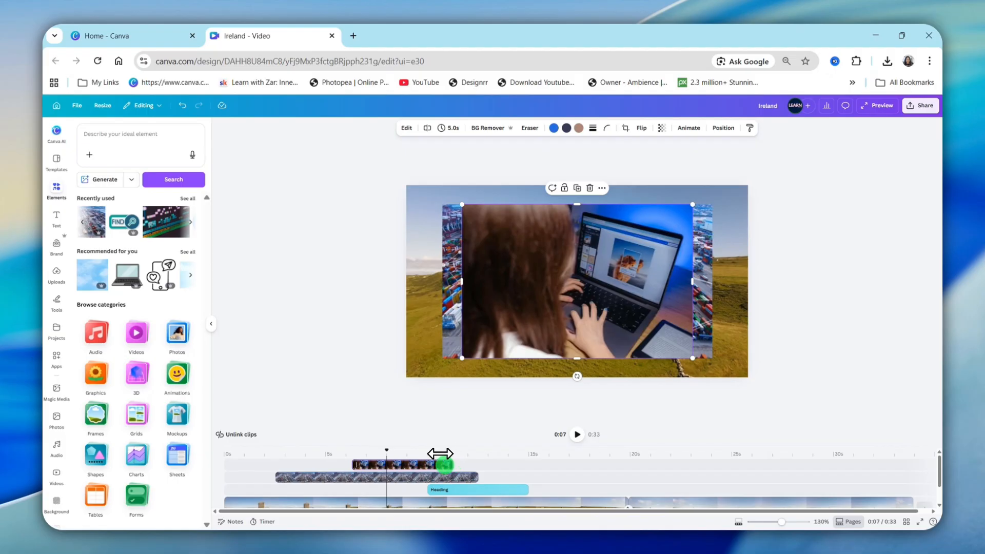
pyautogui.moveTo(440, 454); pyautogui.dragTo(397, 451)
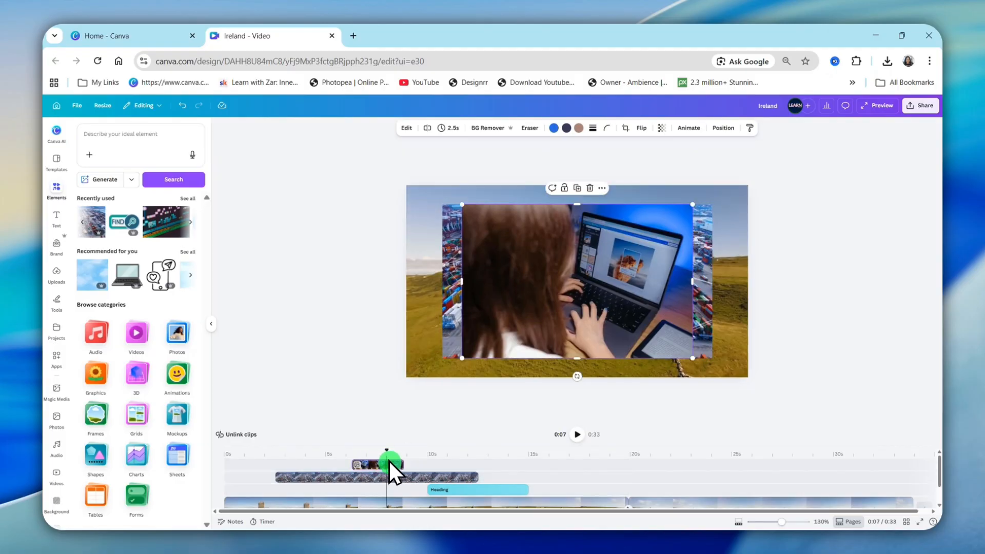
# - Resize the laptop photo and container port video to half the frame width each and align them side by side along the frame's upper edge, photo on the left
pyautogui.moveTo(512, 301); pyautogui.dragTo(460, 279)
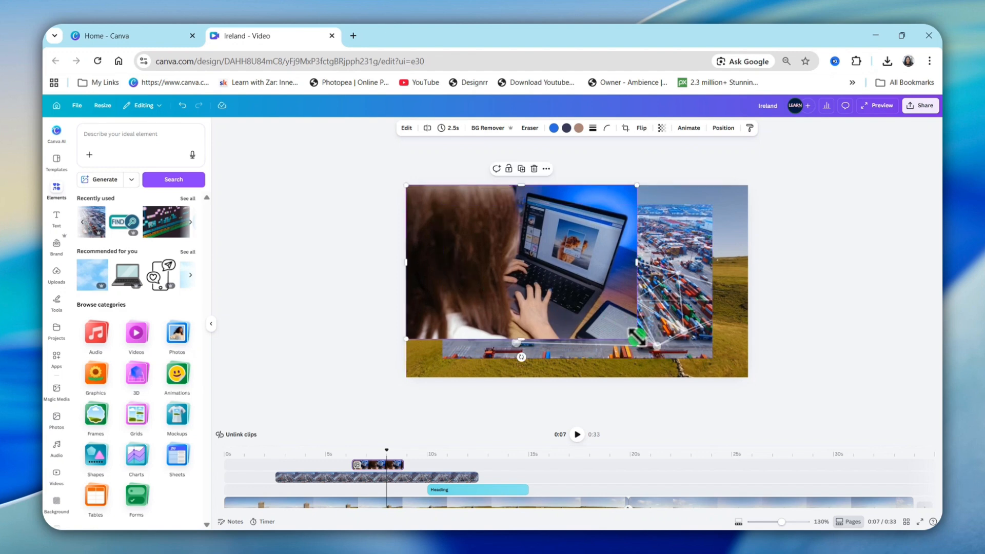
pyautogui.moveTo(632, 337); pyautogui.dragTo(578, 300)
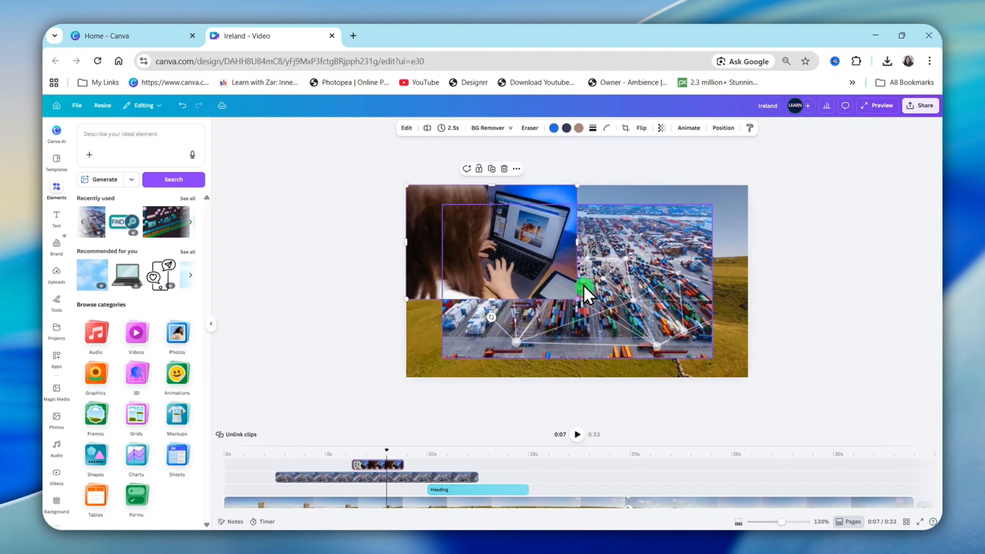
pyautogui.click(627, 325)
pyautogui.moveTo(440, 359); pyautogui.dragTo(513, 318)
pyautogui.moveTo(602, 267); pyautogui.dragTo(665, 246)
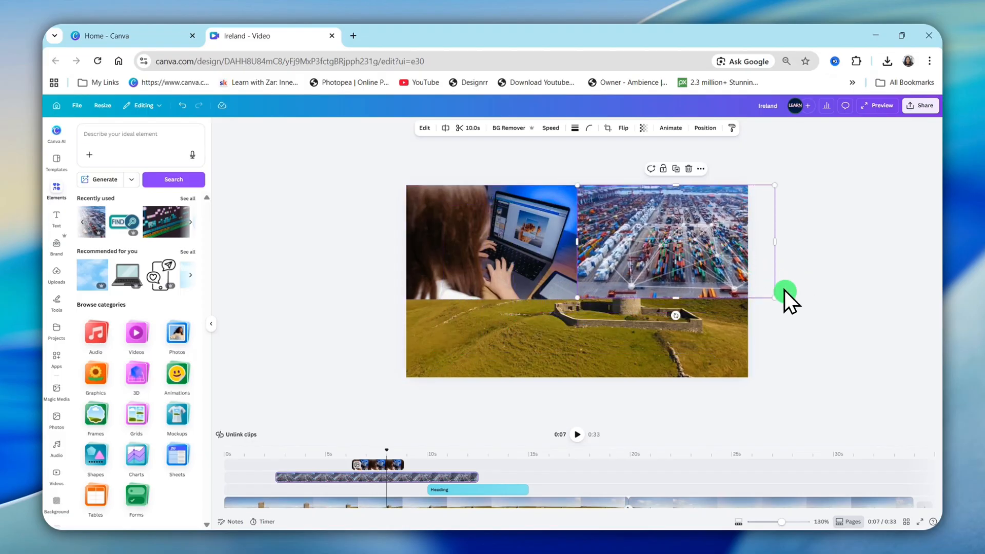
pyautogui.moveTo(777, 298); pyautogui.dragTo(747, 292)
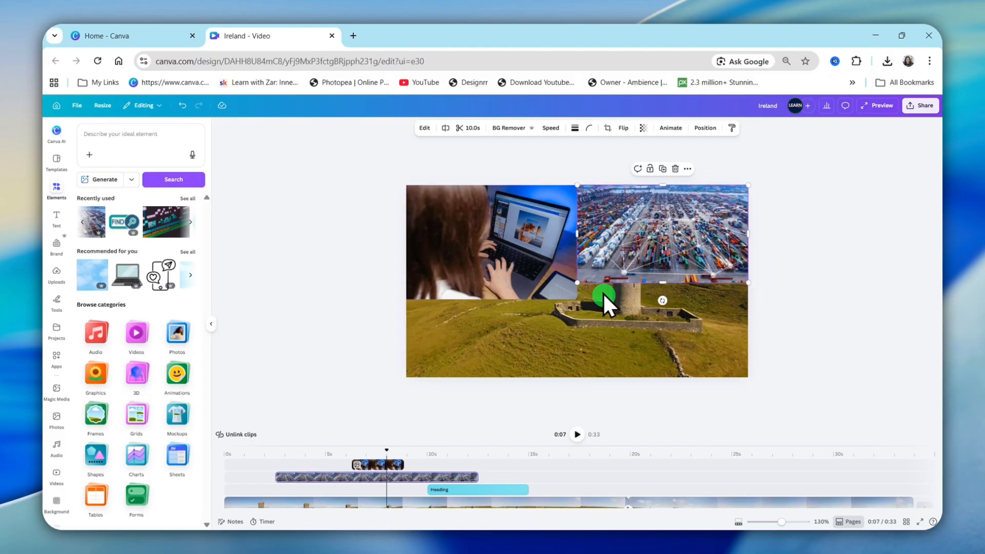
pyautogui.moveTo(661, 290); pyautogui.dragTo(660, 299)
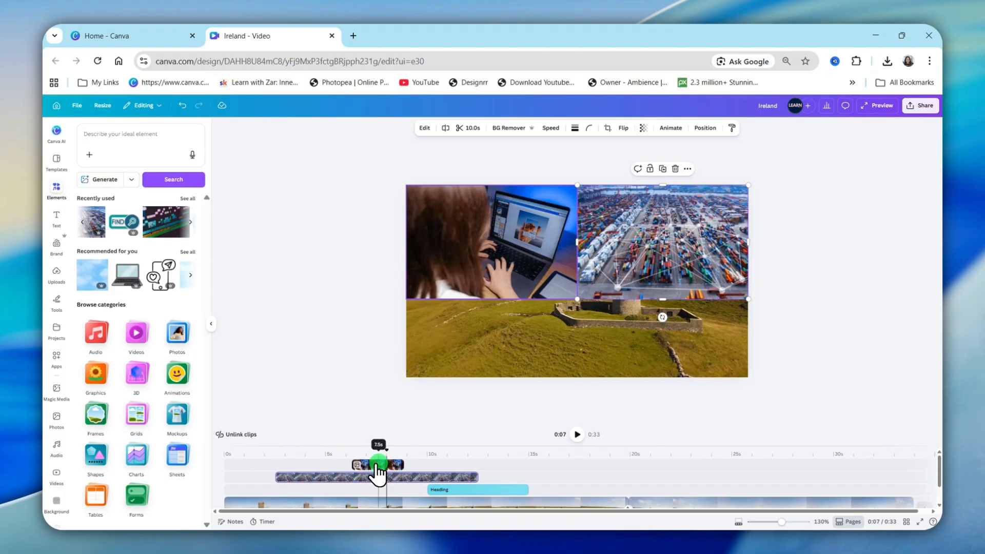
# - Move the laptop photo behind the container port video on the same track and stretch it to 7.3 seconds, ending near the transition
pyautogui.moveTo(378, 465); pyautogui.dragTo(408, 458)
pyautogui.moveTo(496, 470)
pyautogui.mouseDown()
pyautogui.moveTo(500, 479)
pyautogui.moveTo(516, 468)
pyautogui.moveTo(508, 479)
pyautogui.mouseUp()
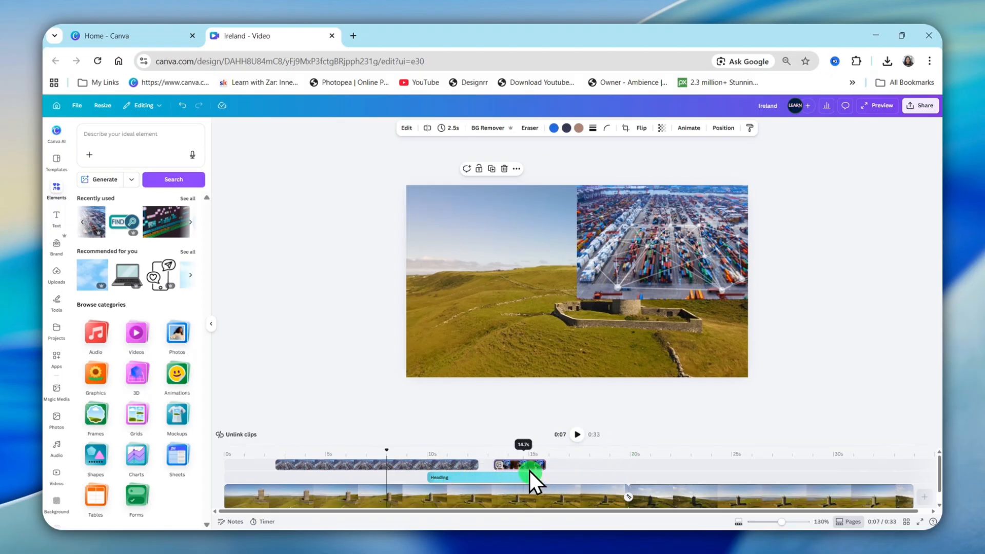
pyautogui.moveTo(540, 461); pyautogui.dragTo(627, 462)
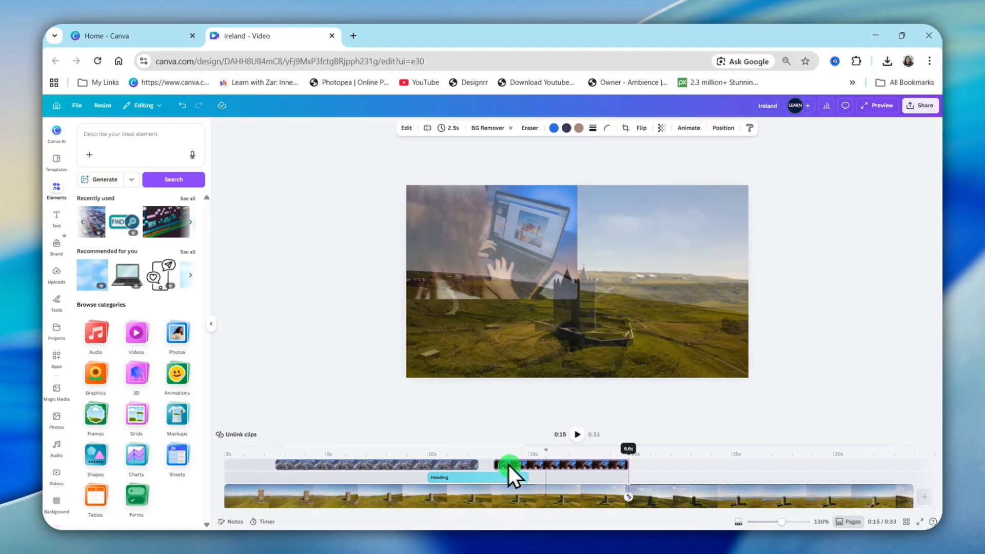
pyautogui.moveTo(494, 464); pyautogui.dragTo(477, 464)
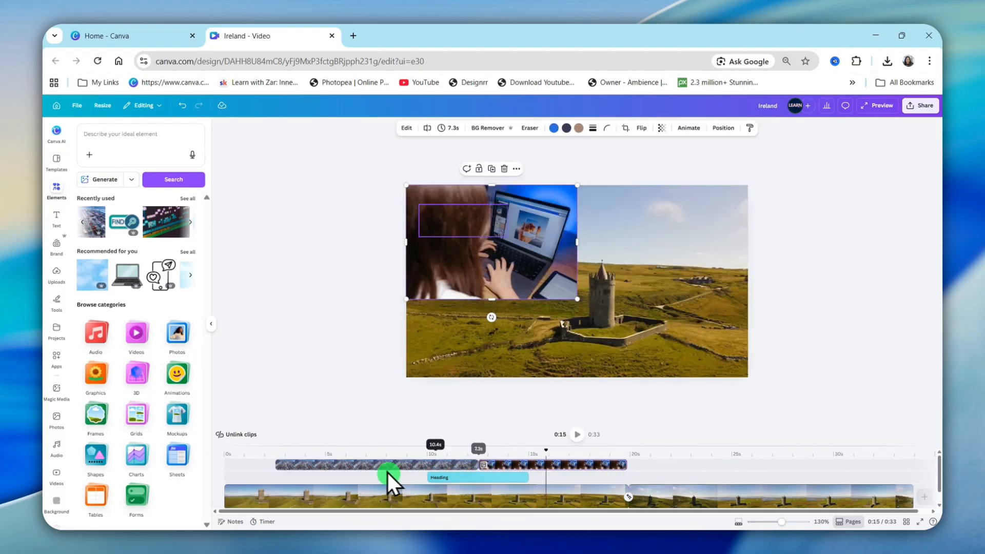
pyautogui.scroll(-1, 284, 471)
pyautogui.scroll(1, 527, 470)
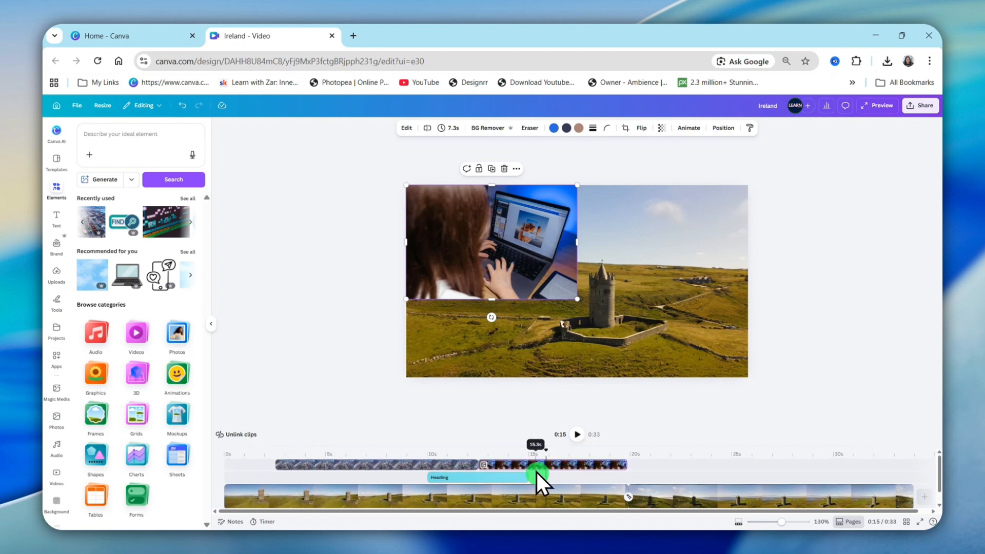
pyautogui.click(455, 452)
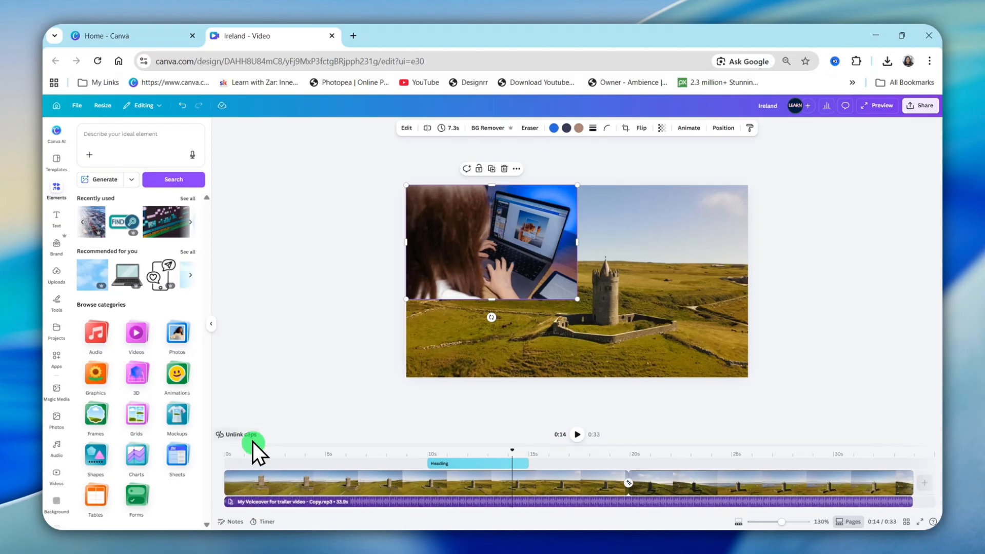
pyautogui.scroll(1, 258, 481)
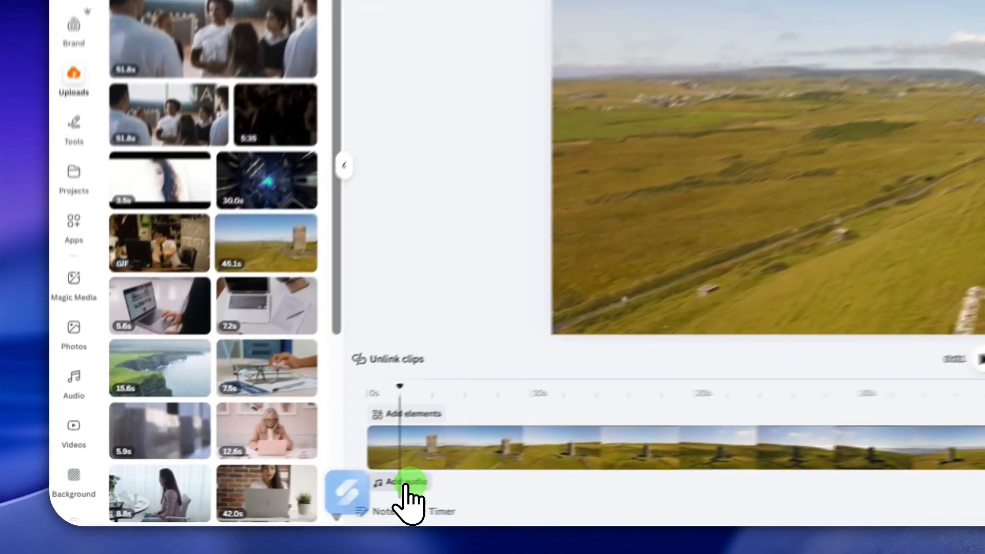
# - Record a voiceover of about 28 seconds under the tower clip in the untitled video, starting at 0:02
pyautogui.click(406, 485)
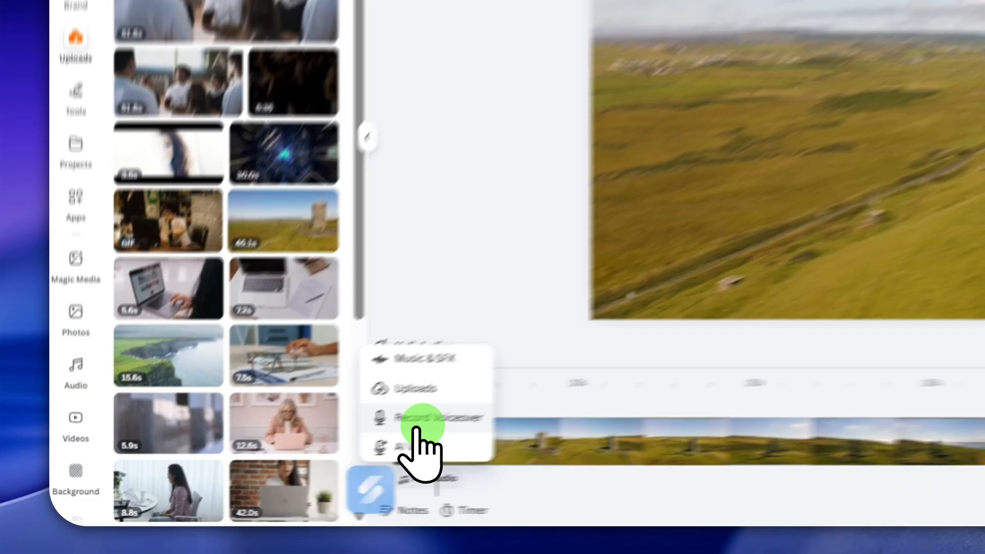
pyautogui.click(414, 427)
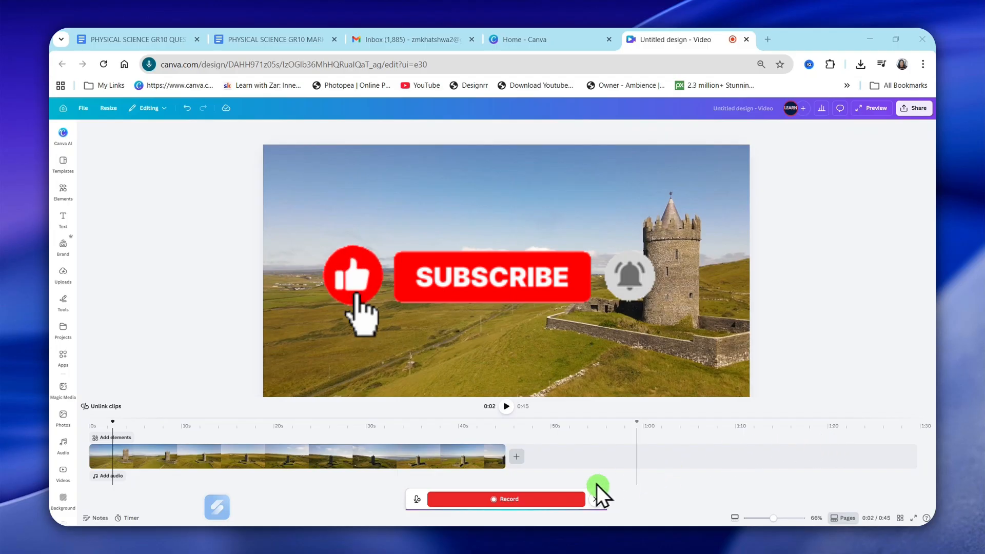
pyautogui.click(495, 501)
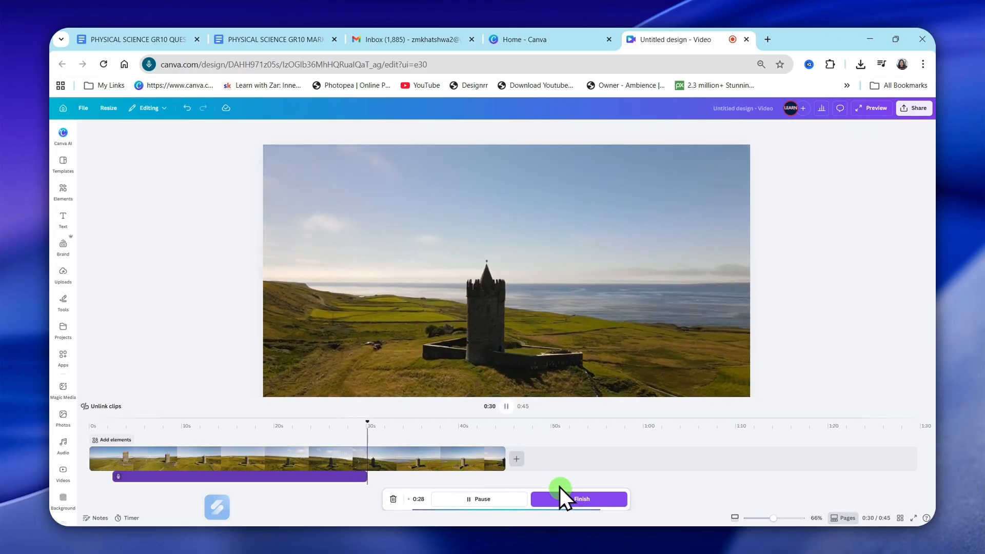
pyautogui.click(557, 500)
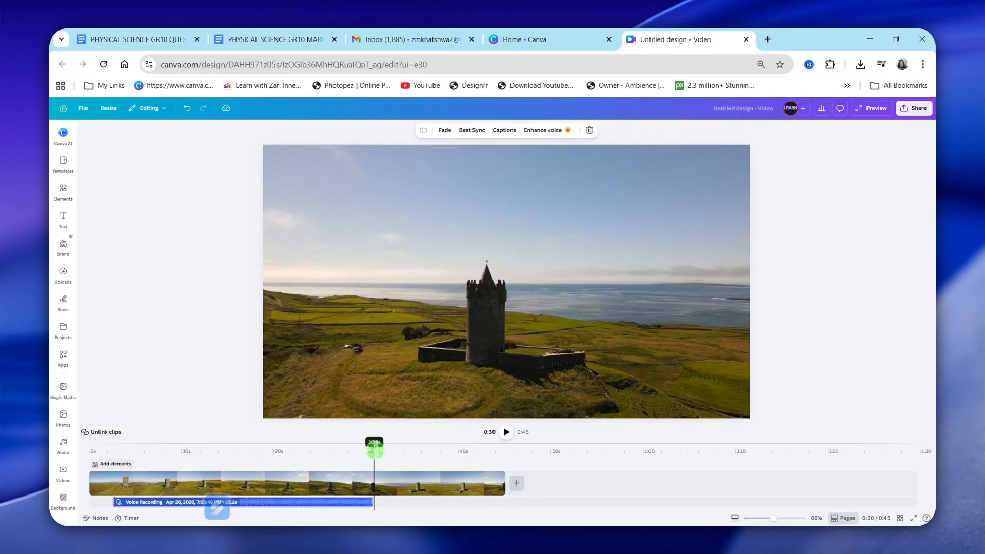
# - Play back a short part of the voice recording from 0:18
pyautogui.moveTo(374, 448); pyautogui.dragTo(262, 451)
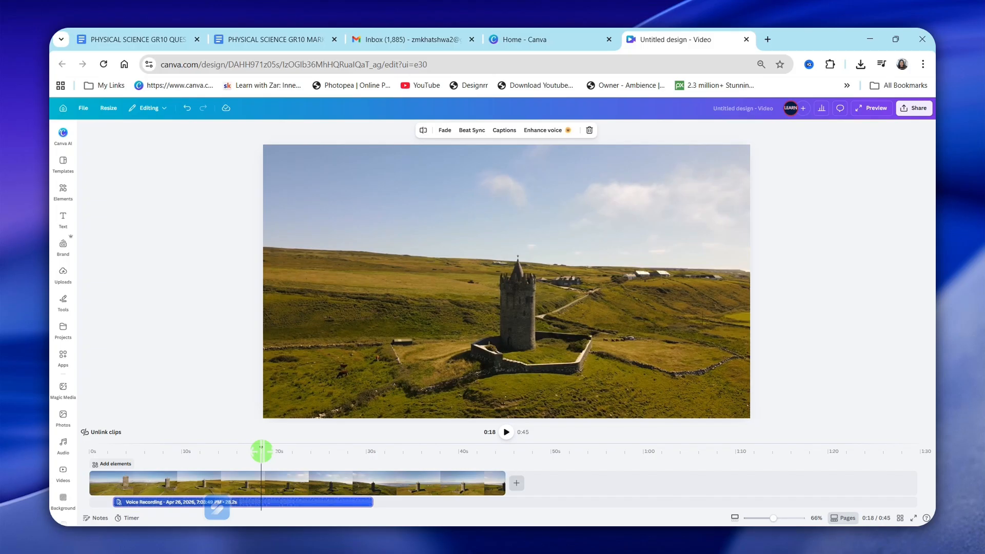
pyautogui.press('space')
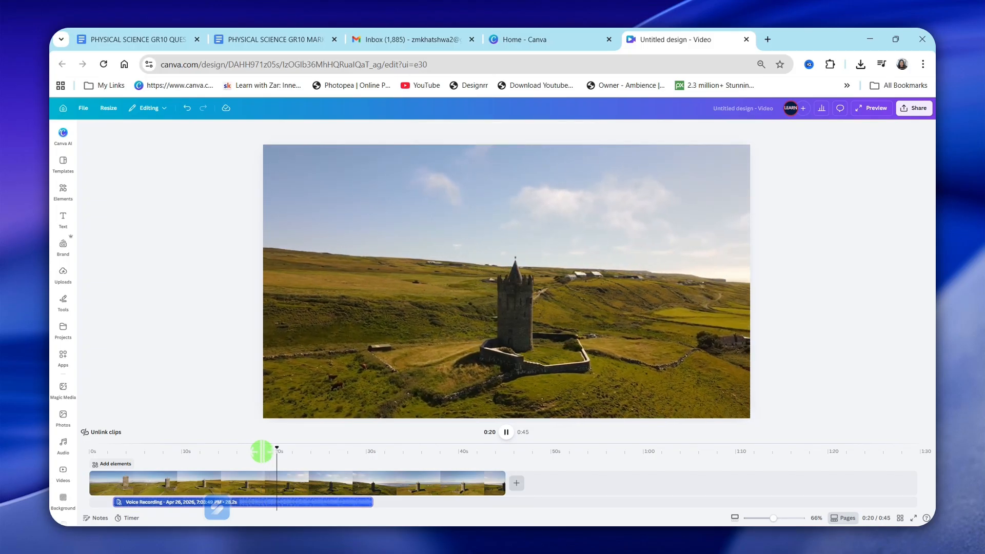
pyautogui.click(264, 463)
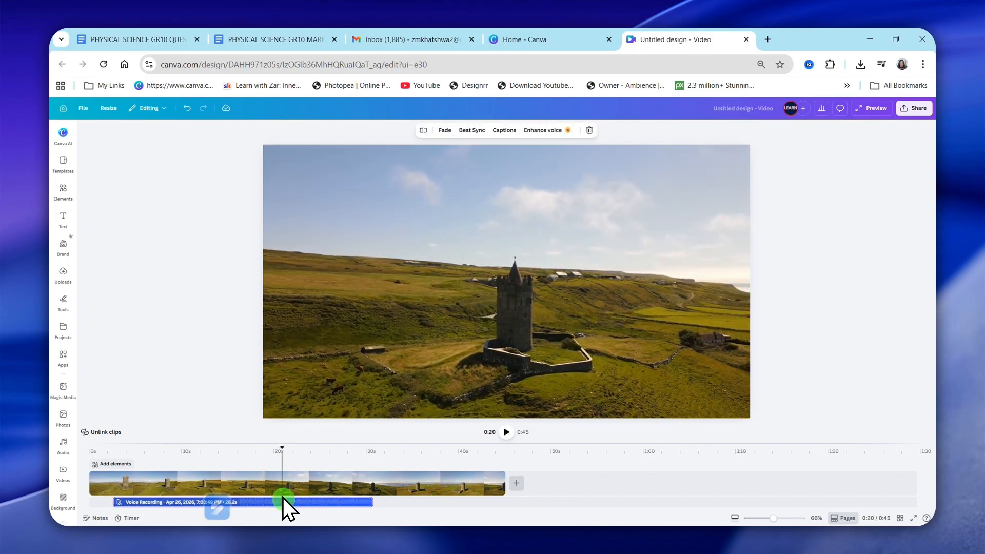